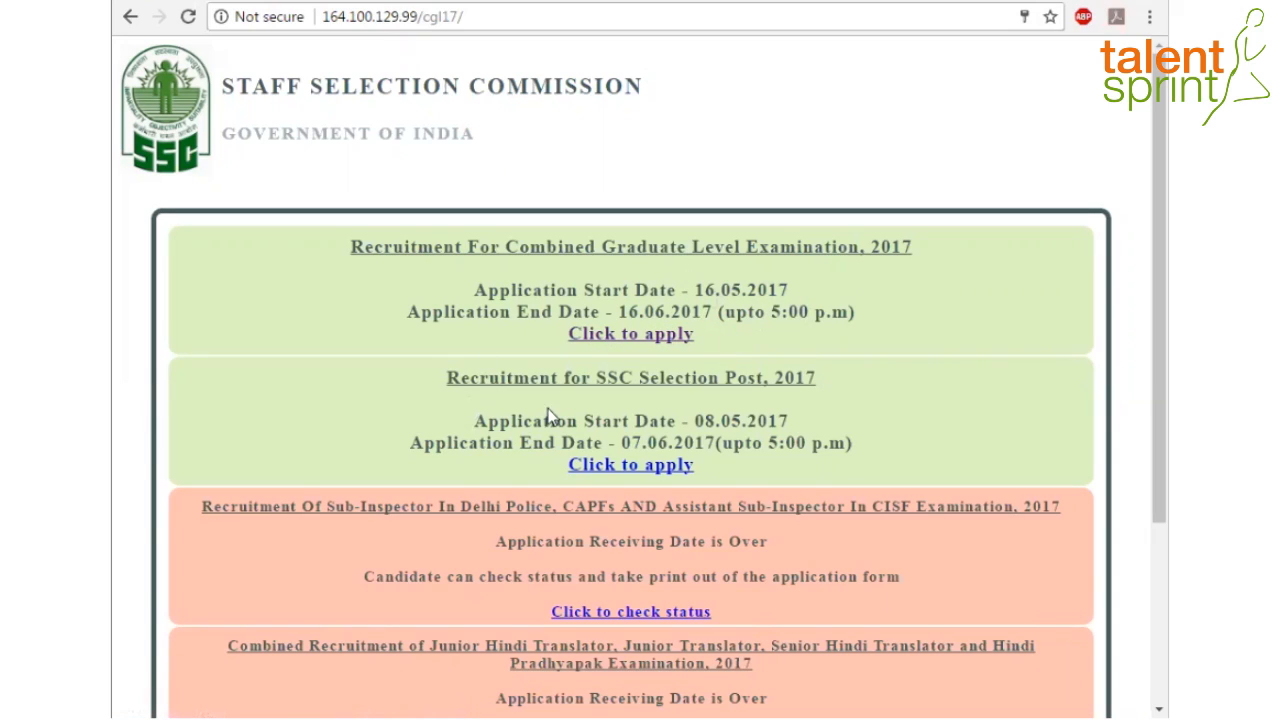
# Open the CGL 2017 application page and review its Registration, Instructions and Apply panels
pyautogui.click(626, 334)
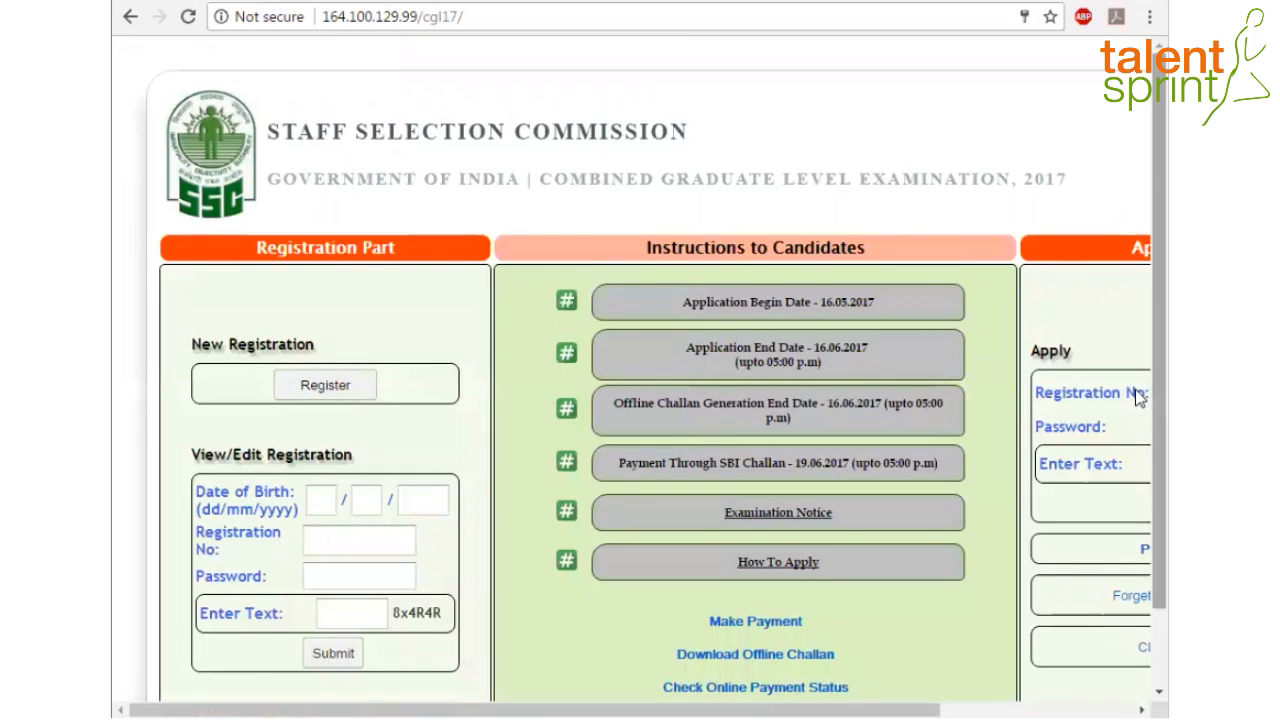
pyautogui.scroll(-1, 1137, 418)
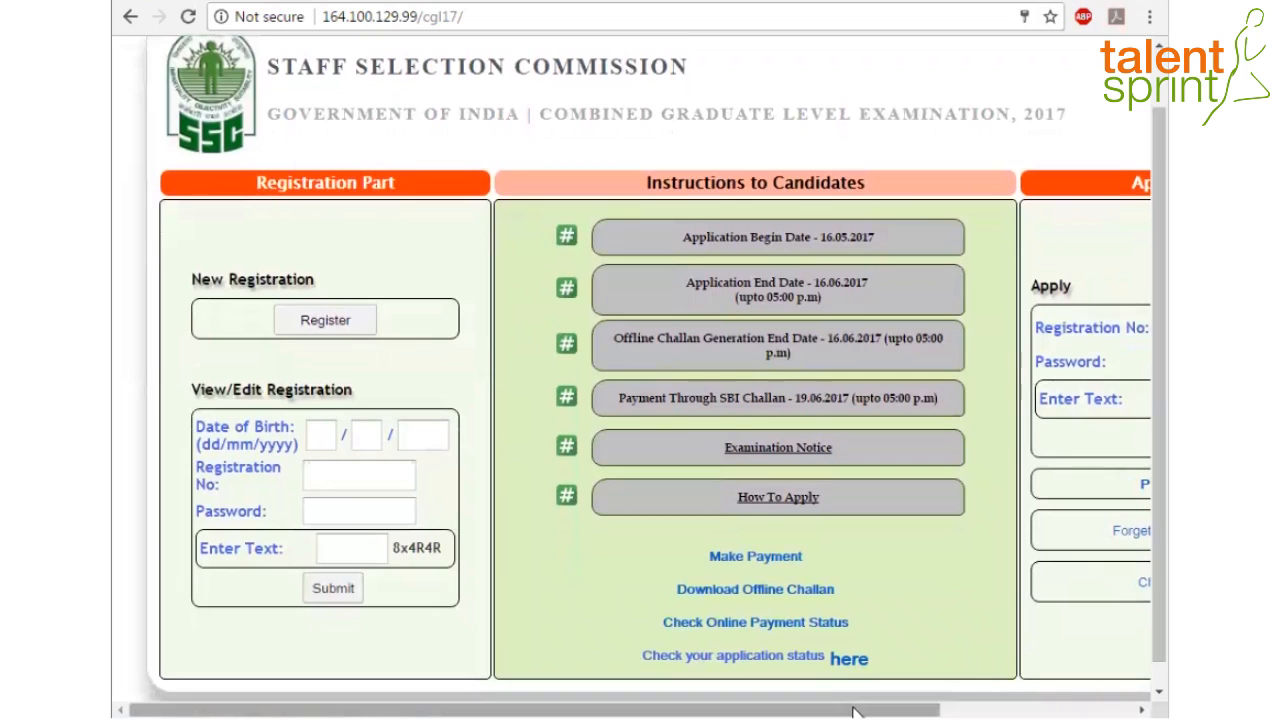
pyautogui.moveTo(849, 709); pyautogui.dragTo(898, 712)
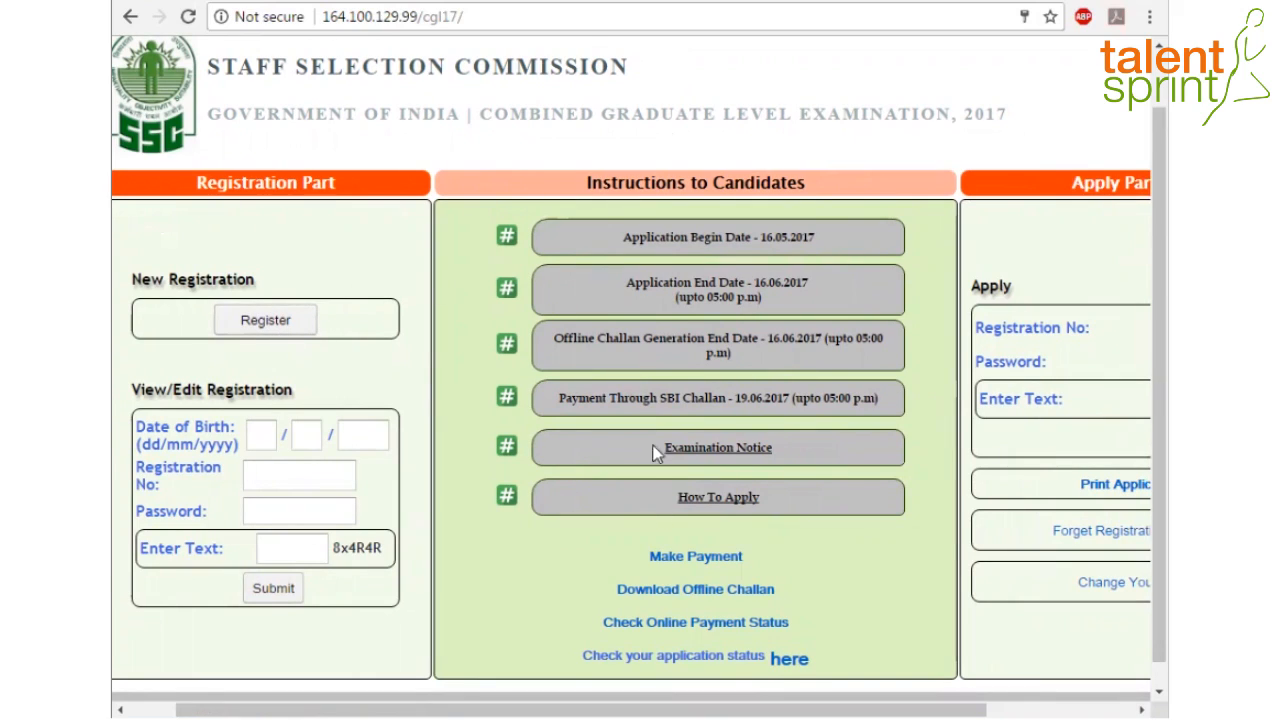
pyautogui.moveTo(814, 711); pyautogui.dragTo(870, 711)
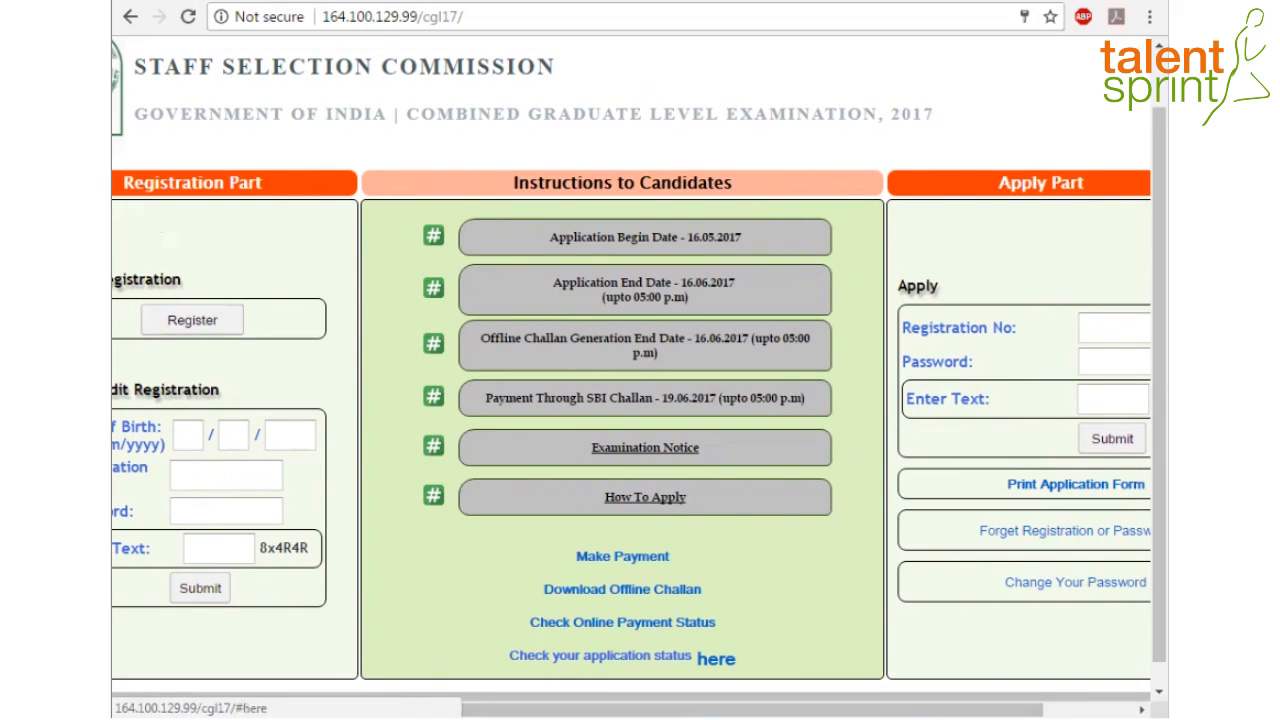
pyautogui.moveTo(710, 712); pyautogui.dragTo(794, 712)
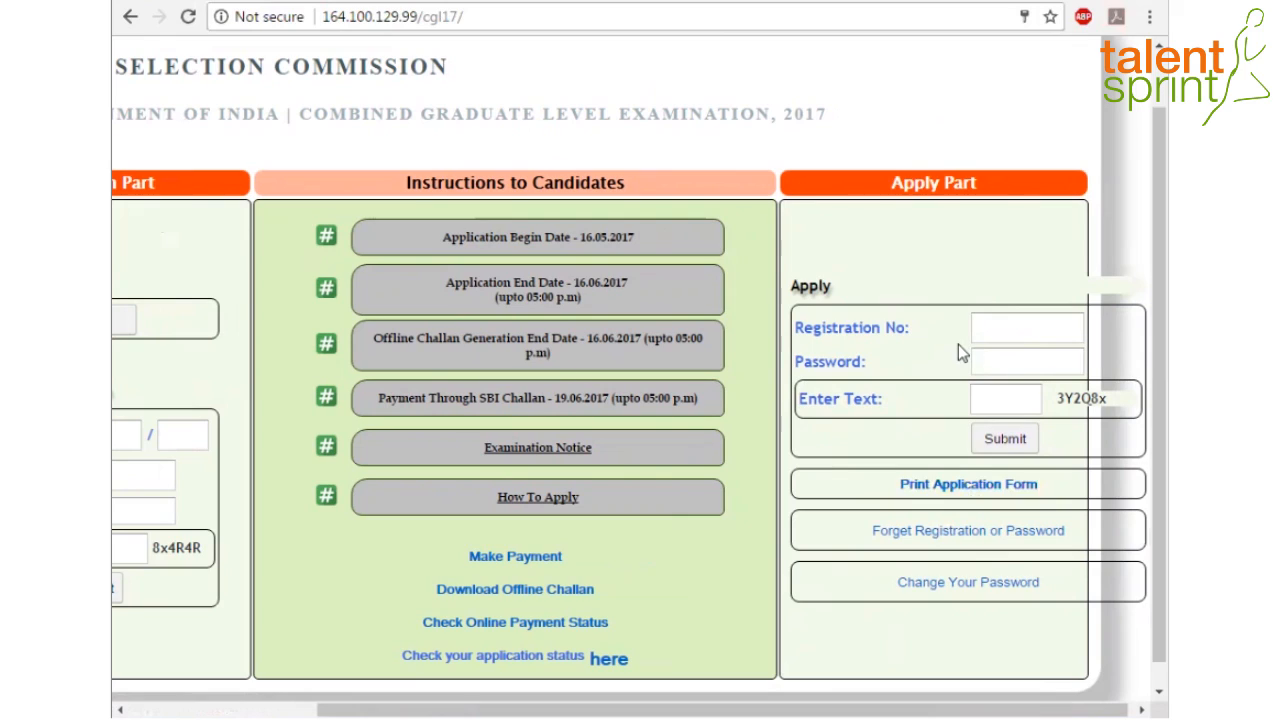
pyautogui.moveTo(876, 712); pyautogui.dragTo(680, 709)
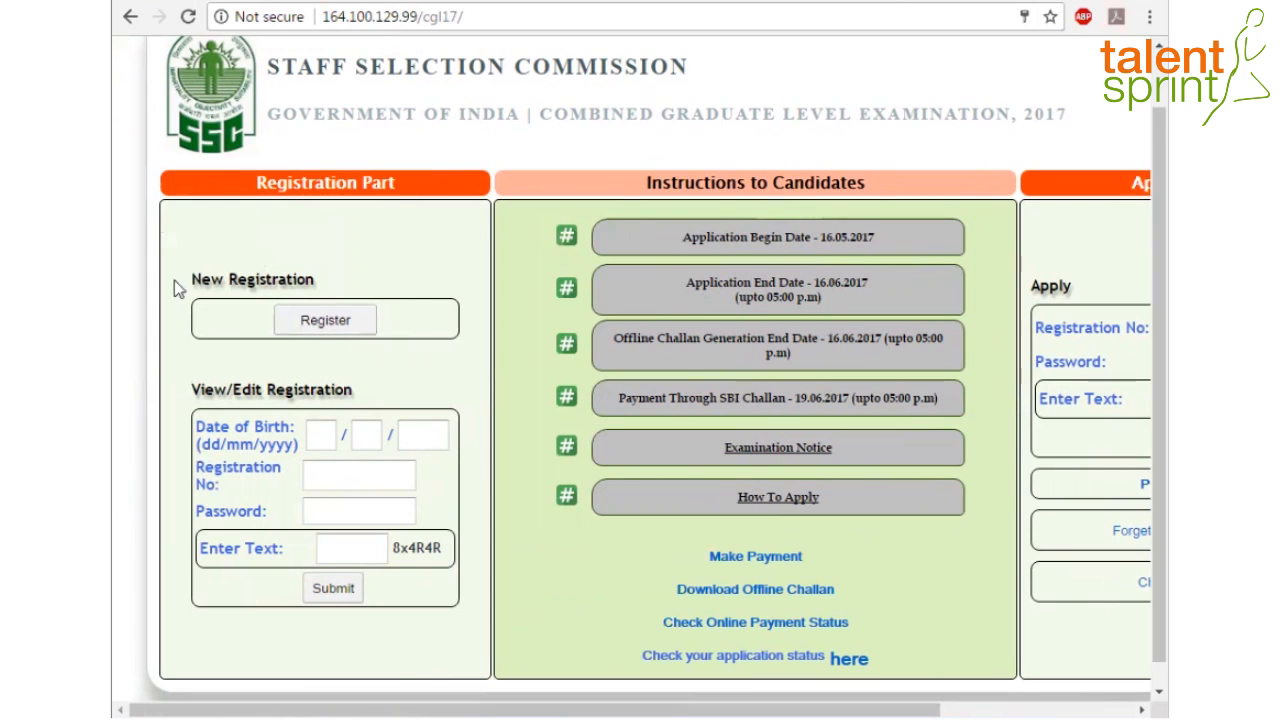
# Start a new registration and enter the candidate's full name in the name and verify fields
pyautogui.click(325, 322)
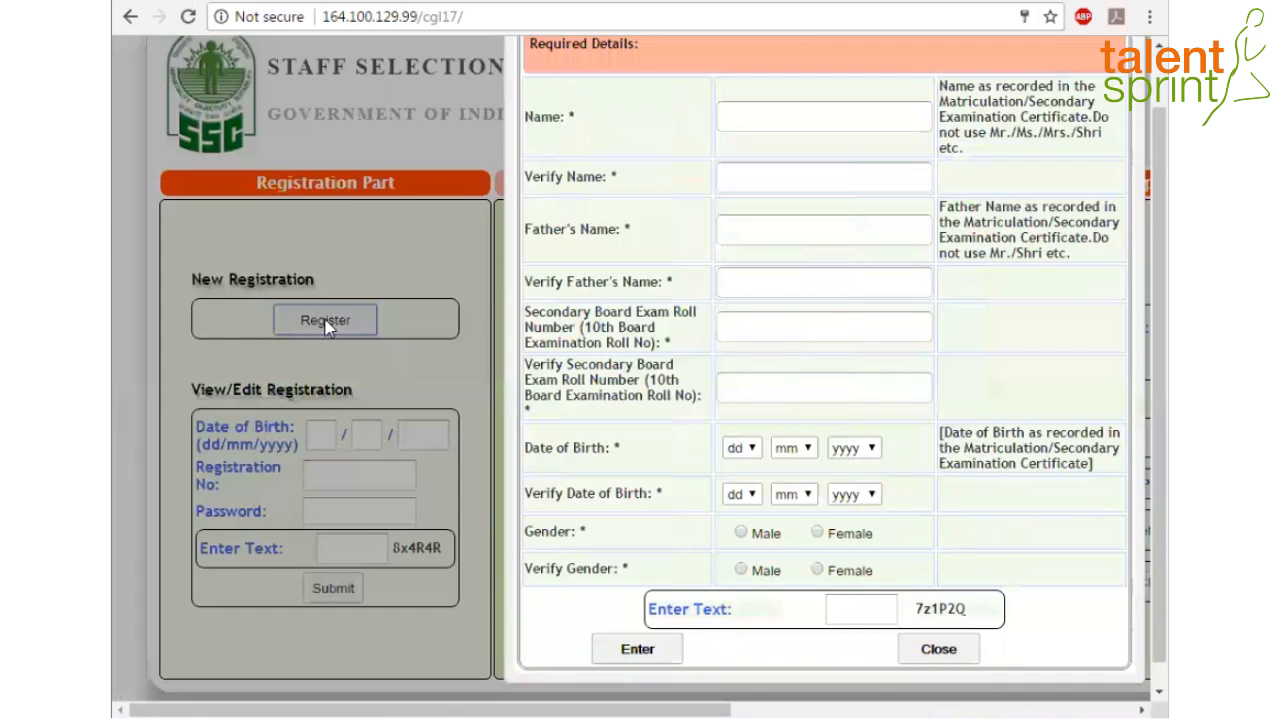
pyautogui.scroll(1, 1140, 305)
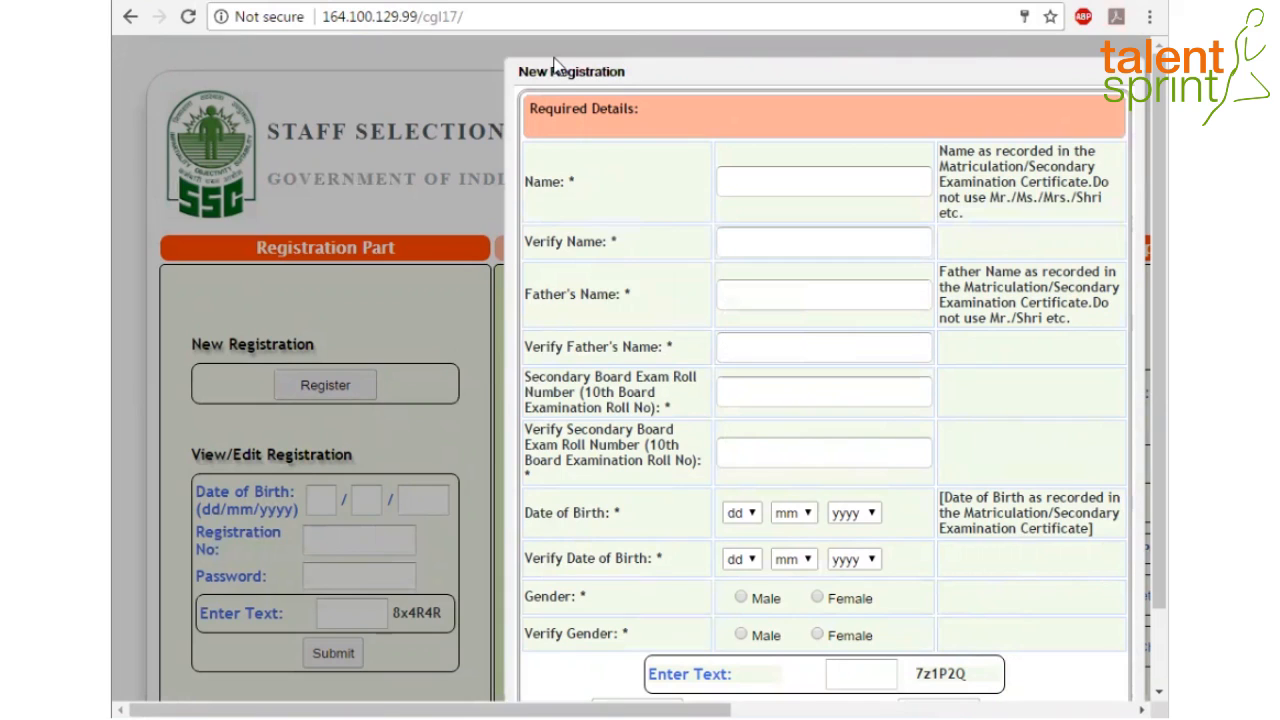
pyautogui.click(747, 179)
pyautogui.click(753, 180)
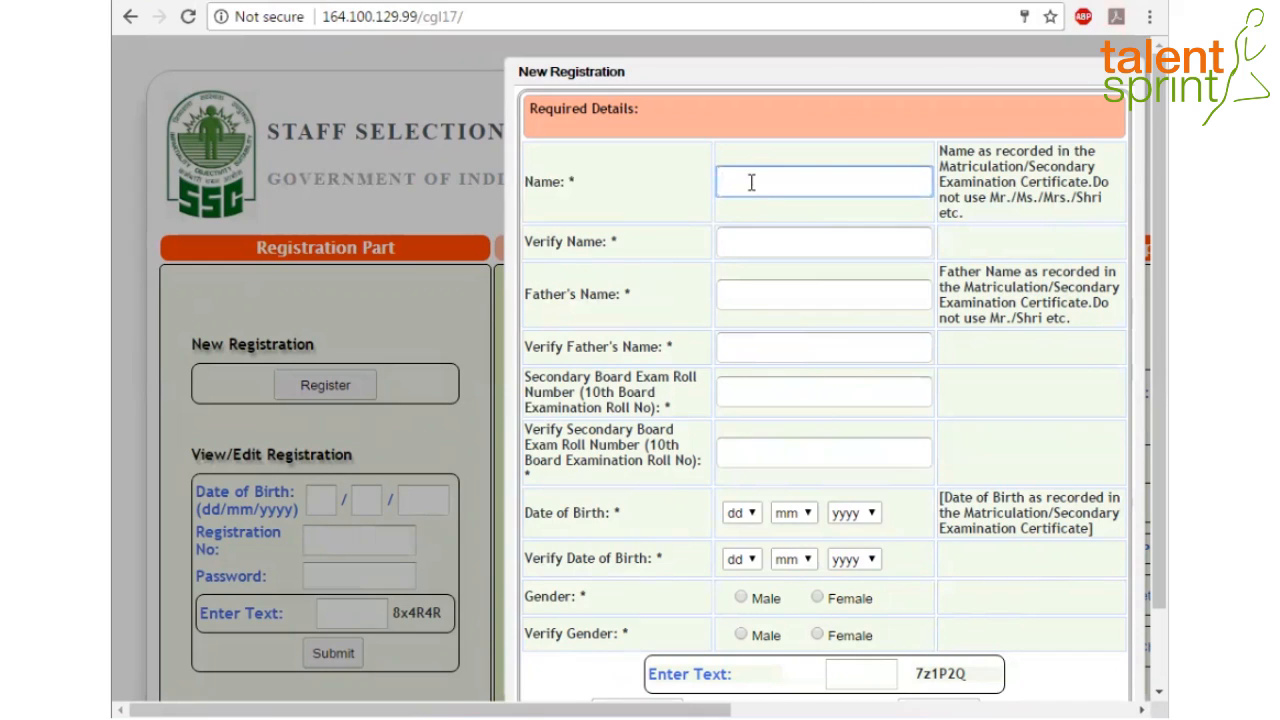
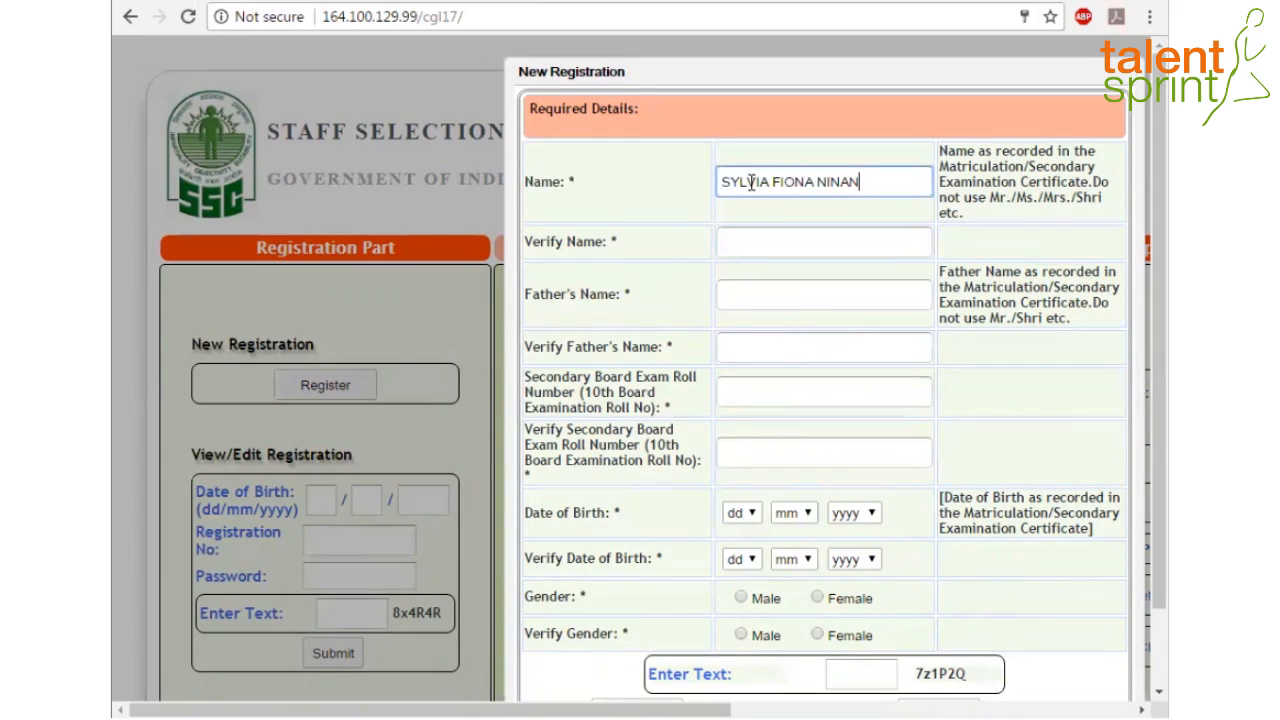
pyautogui.click(763, 236)
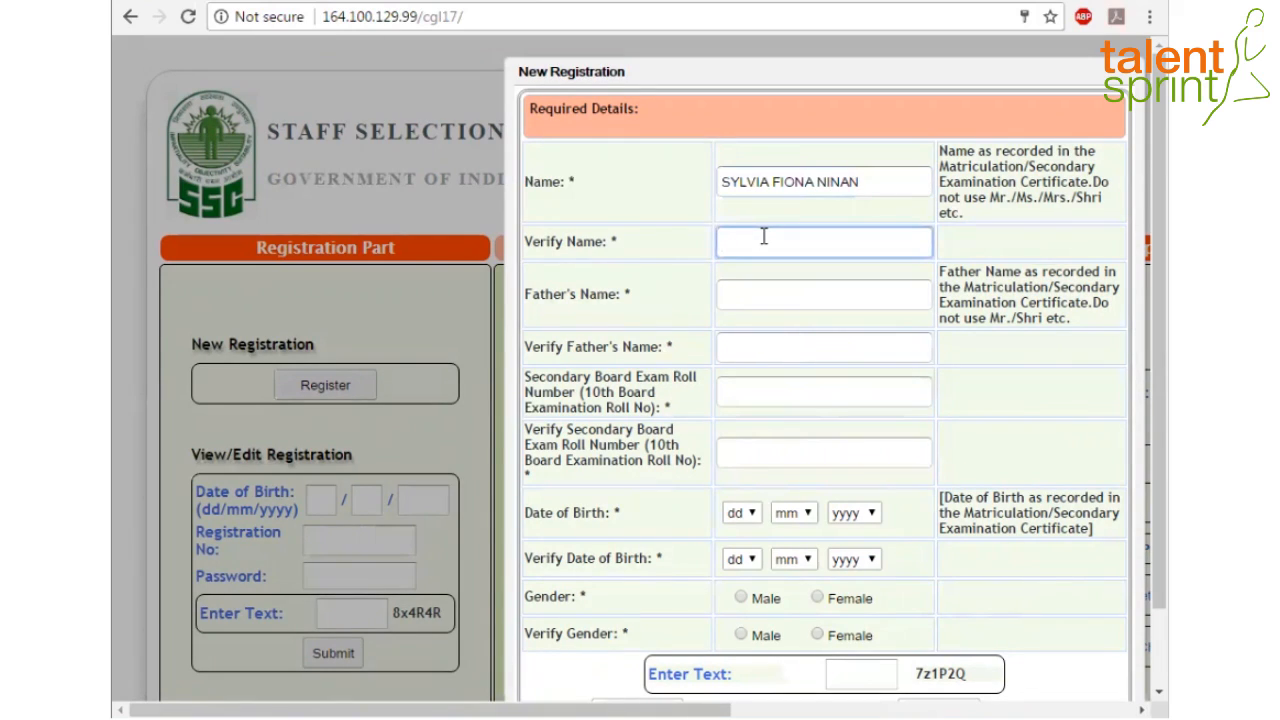
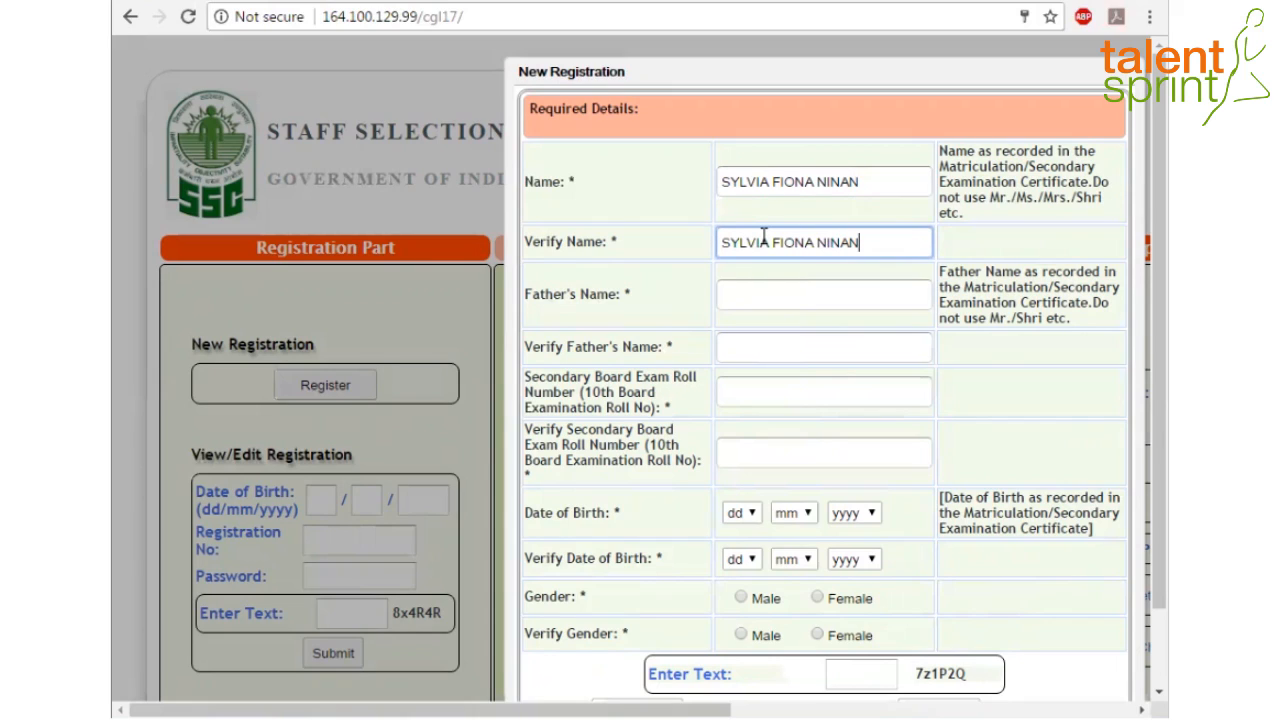
# Enter the father's name in both name fields, correcting a typo
pyautogui.click(781, 297)
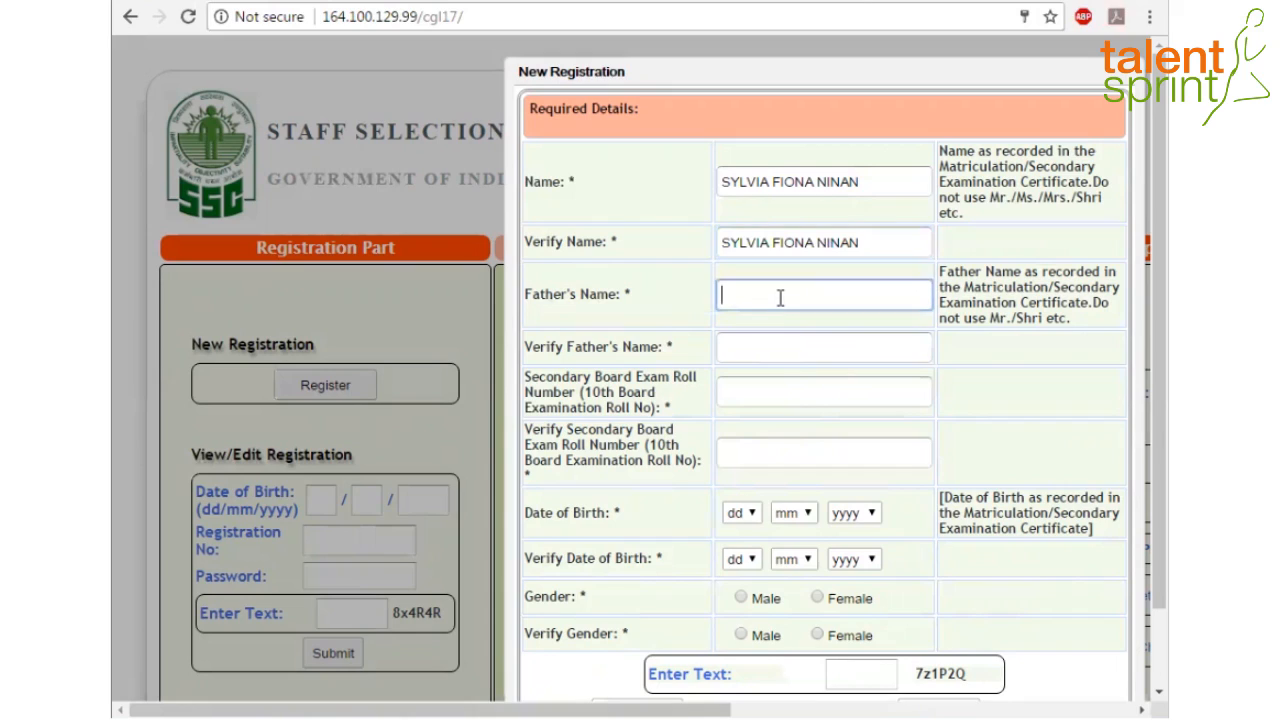
pyautogui.click(798, 348)
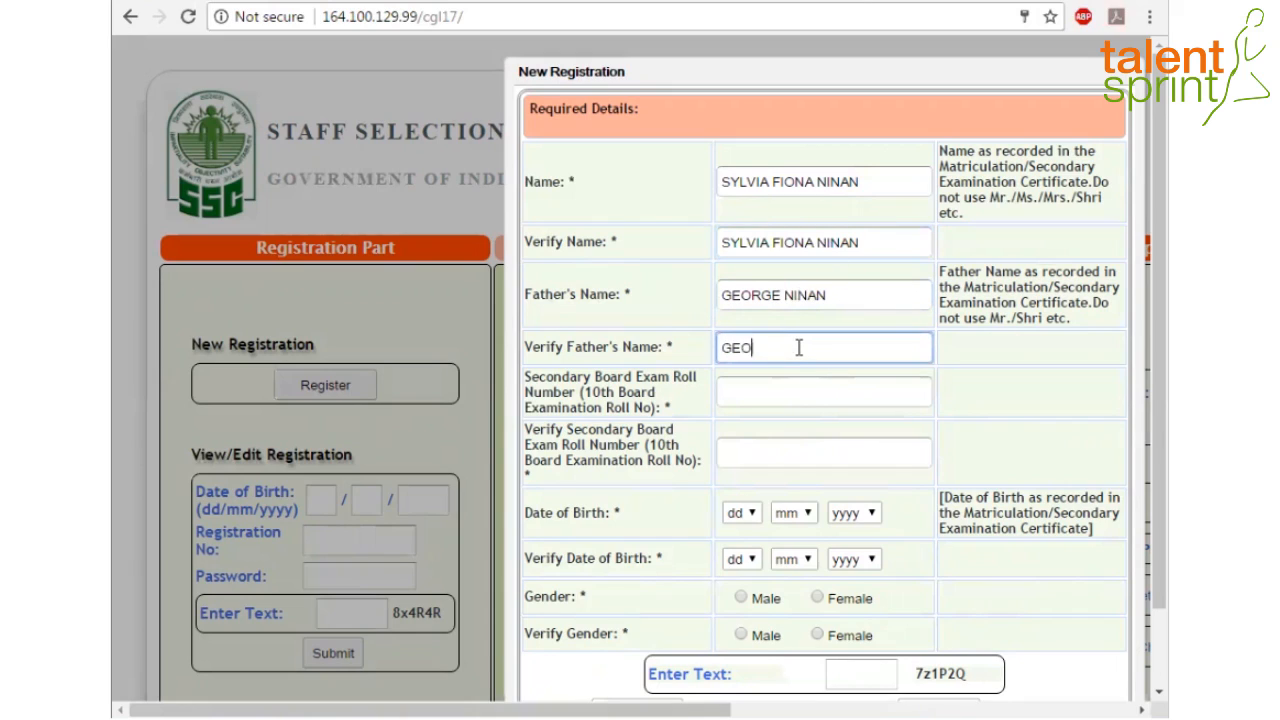
# Enter the 10th board roll number in both roll number fields
pyautogui.click(770, 391)
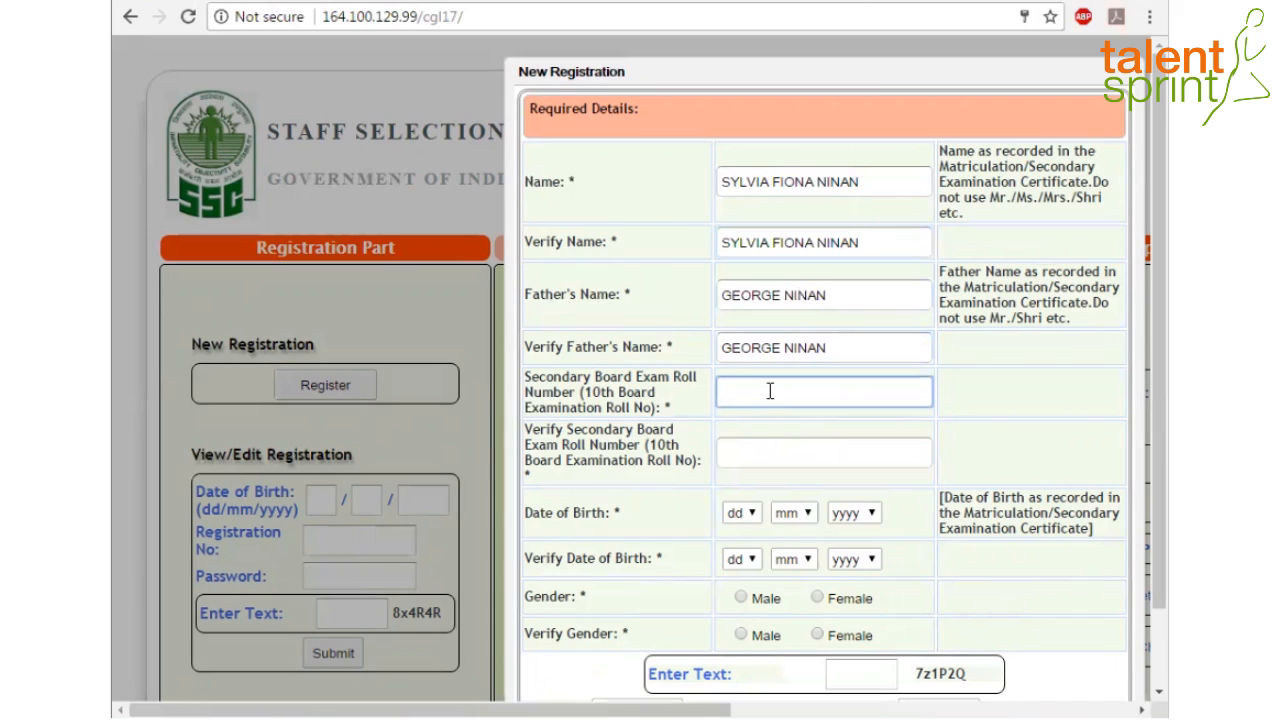
pyautogui.click(770, 453)
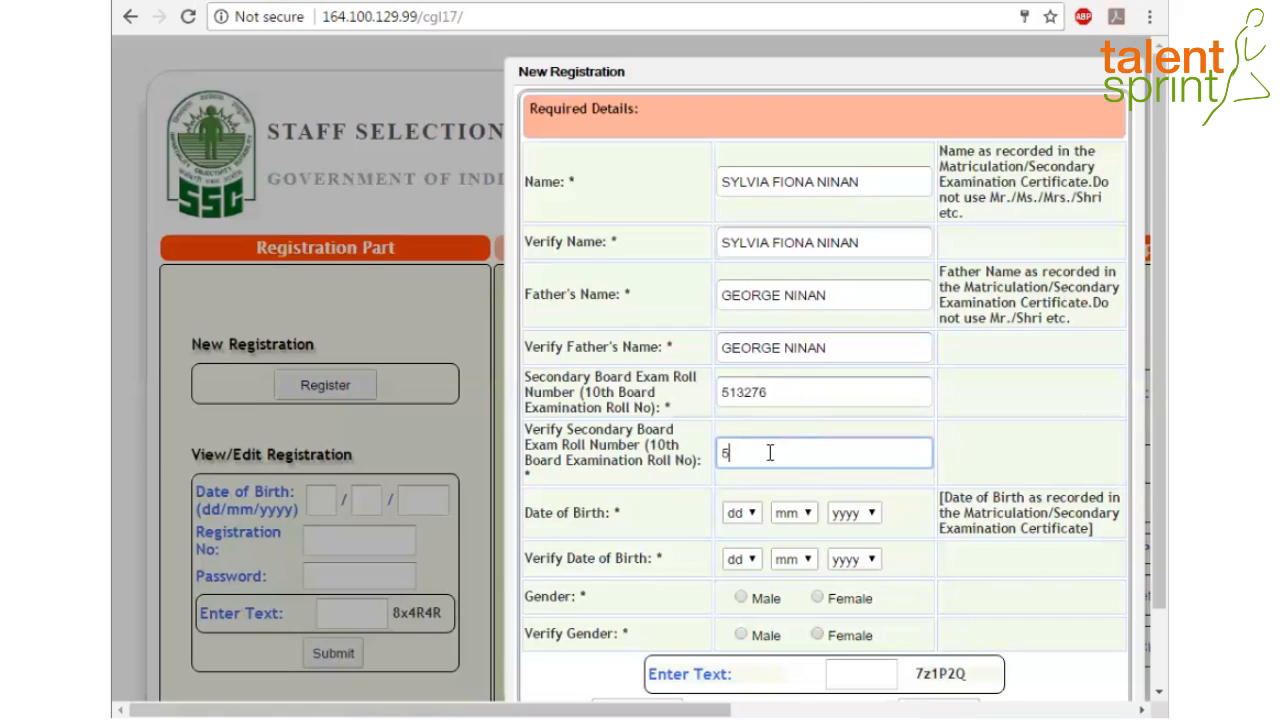
pyautogui.click(752, 512)
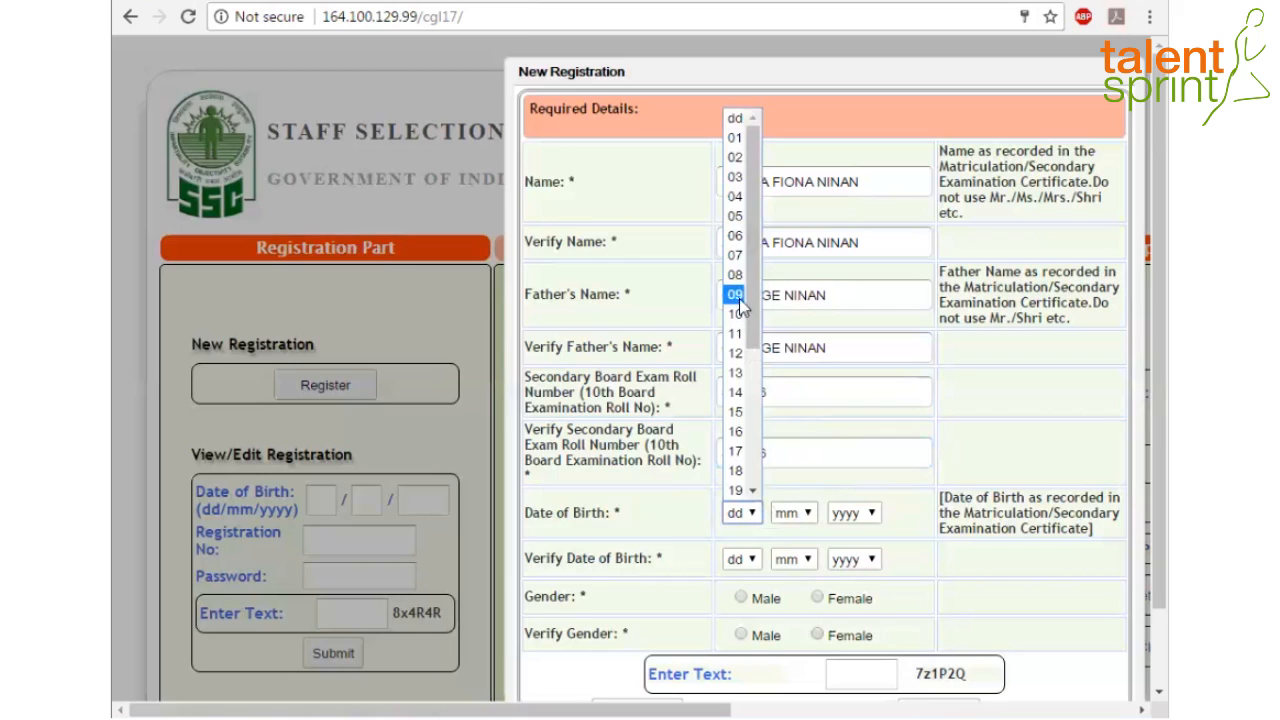
pyautogui.click(735, 314)
pyautogui.click(795, 513)
pyautogui.click(795, 435)
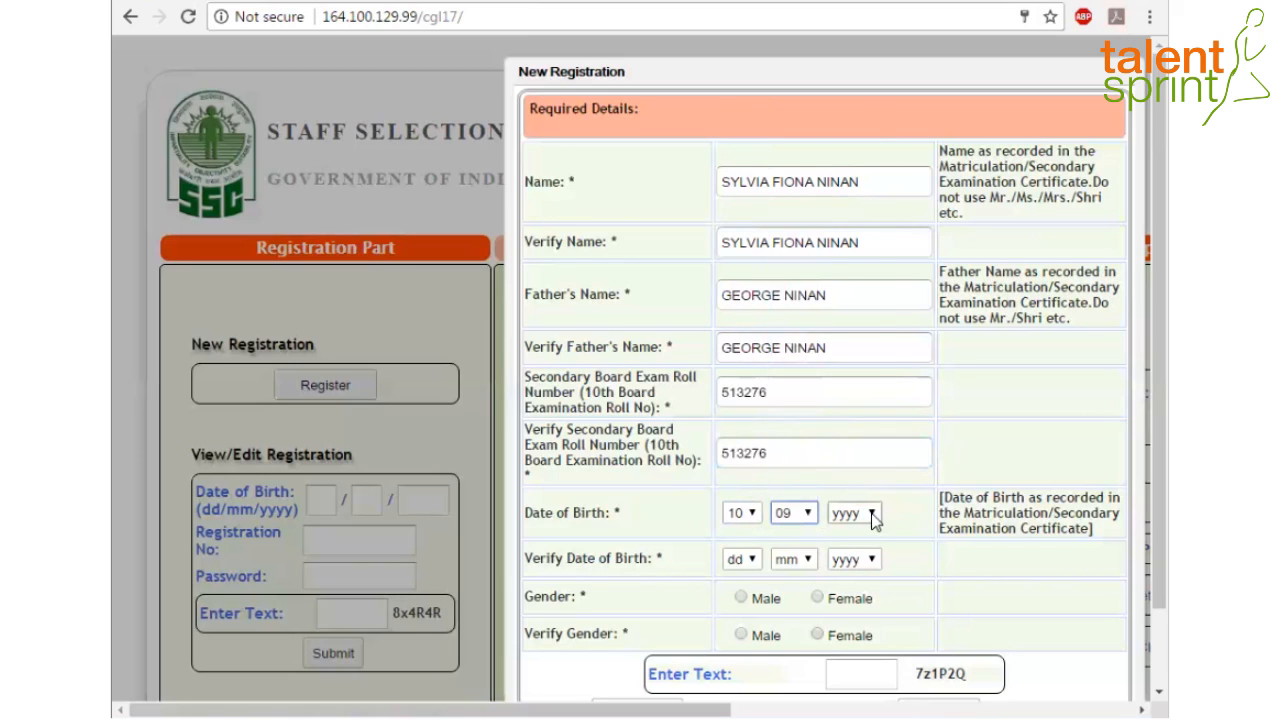
pyautogui.click(855, 513)
pyautogui.moveTo(875, 190); pyautogui.dragTo(900, 371)
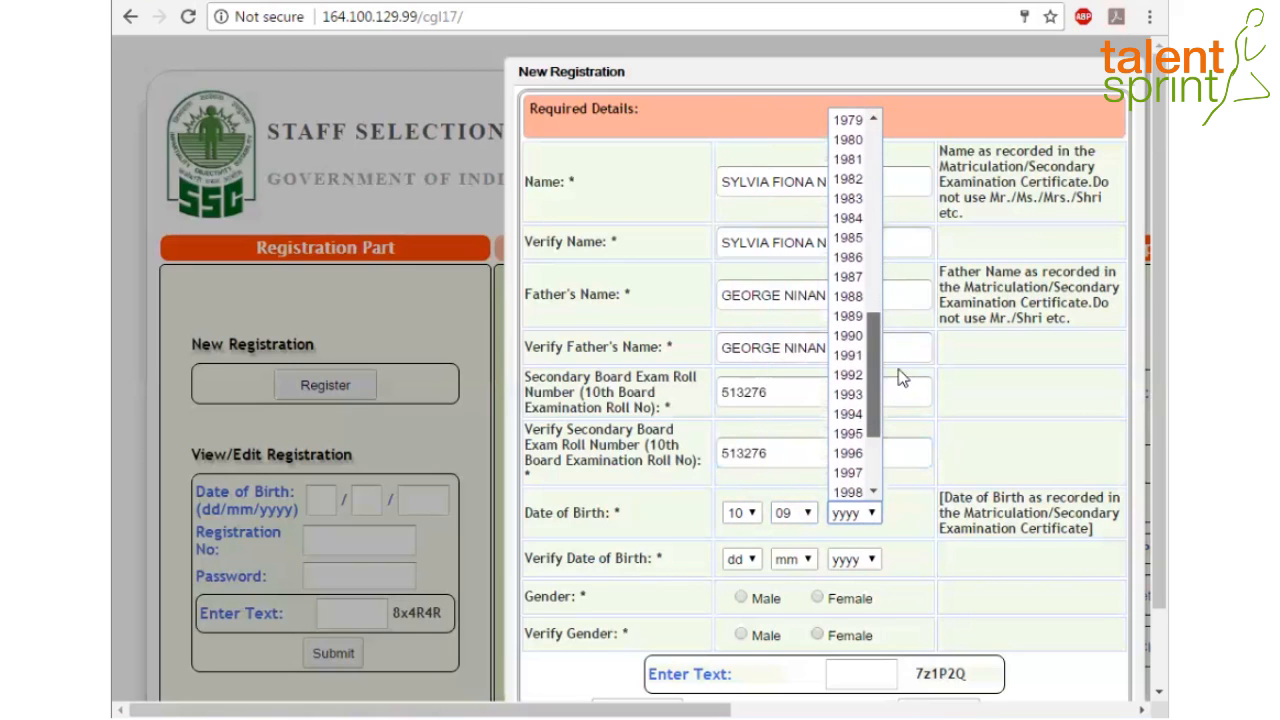
pyautogui.click(848, 451)
pyautogui.click(750, 558)
pyautogui.click(736, 360)
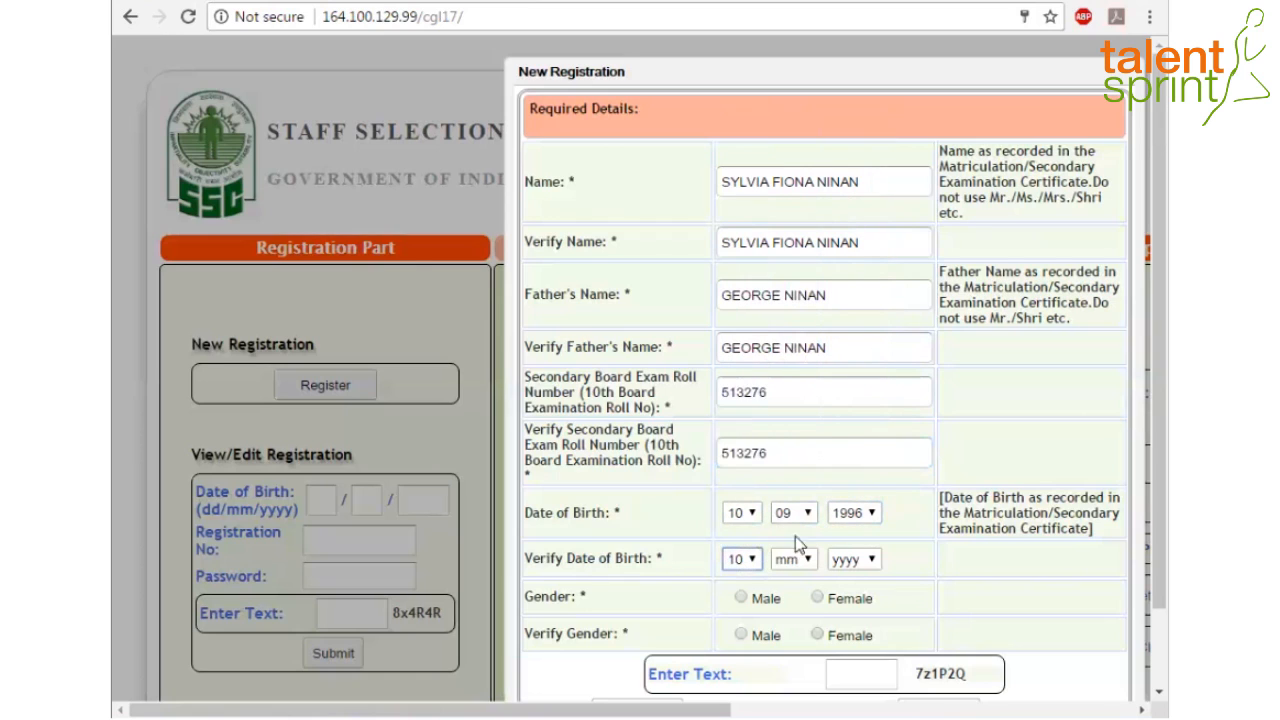
pyautogui.click(795, 559)
pyautogui.click(785, 484)
pyautogui.click(855, 559)
pyautogui.moveTo(875, 230); pyautogui.dragTo(900, 482)
pyautogui.click(848, 400)
# Select Female for gender and its confirmation, enter the captcha and submit
pyautogui.click(817, 597)
pyautogui.scroll(-2, 1137, 500)
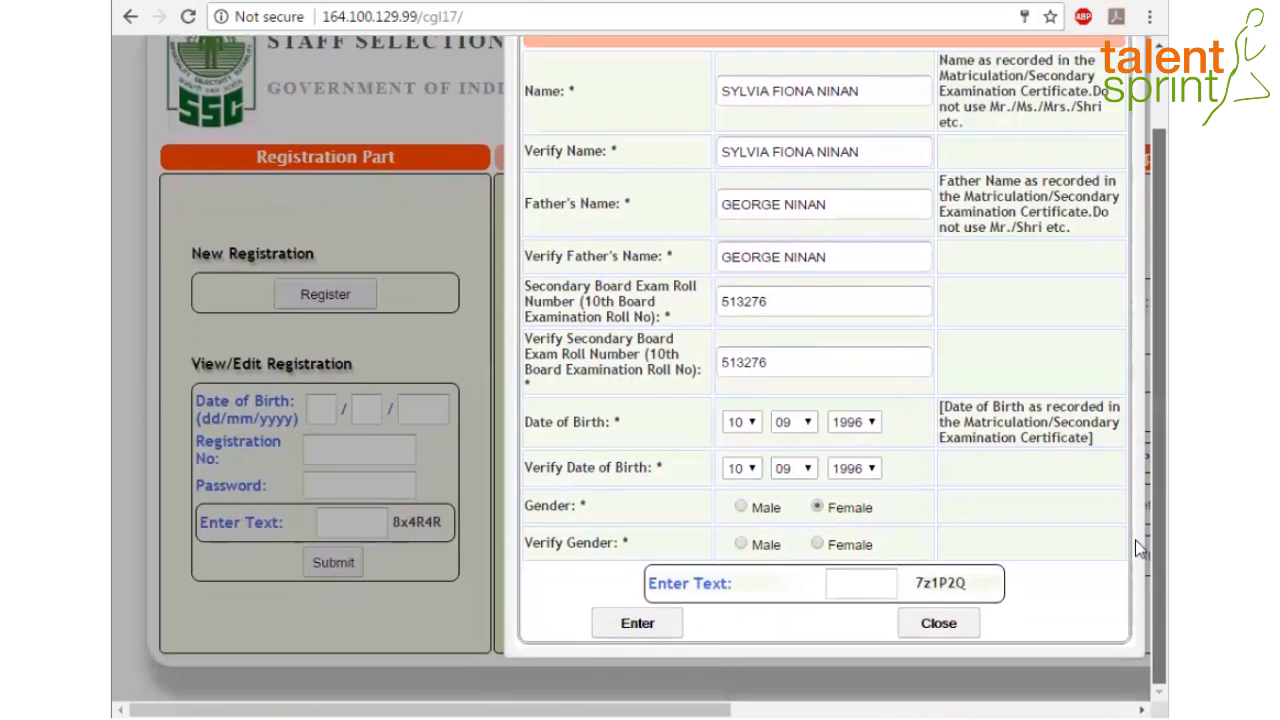
pyautogui.click(818, 545)
pyautogui.click(846, 585)
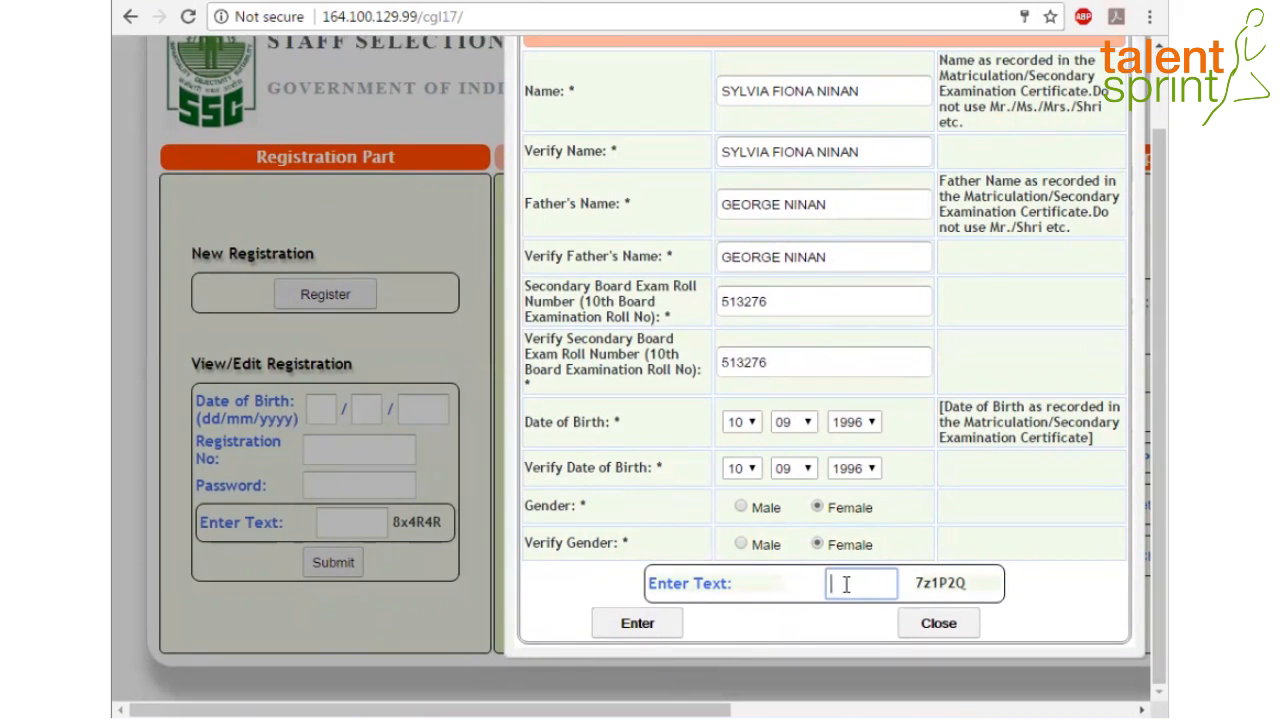
pyautogui.write('7z1')
pyautogui.write('P2Q')
pyautogui.click(629, 628)
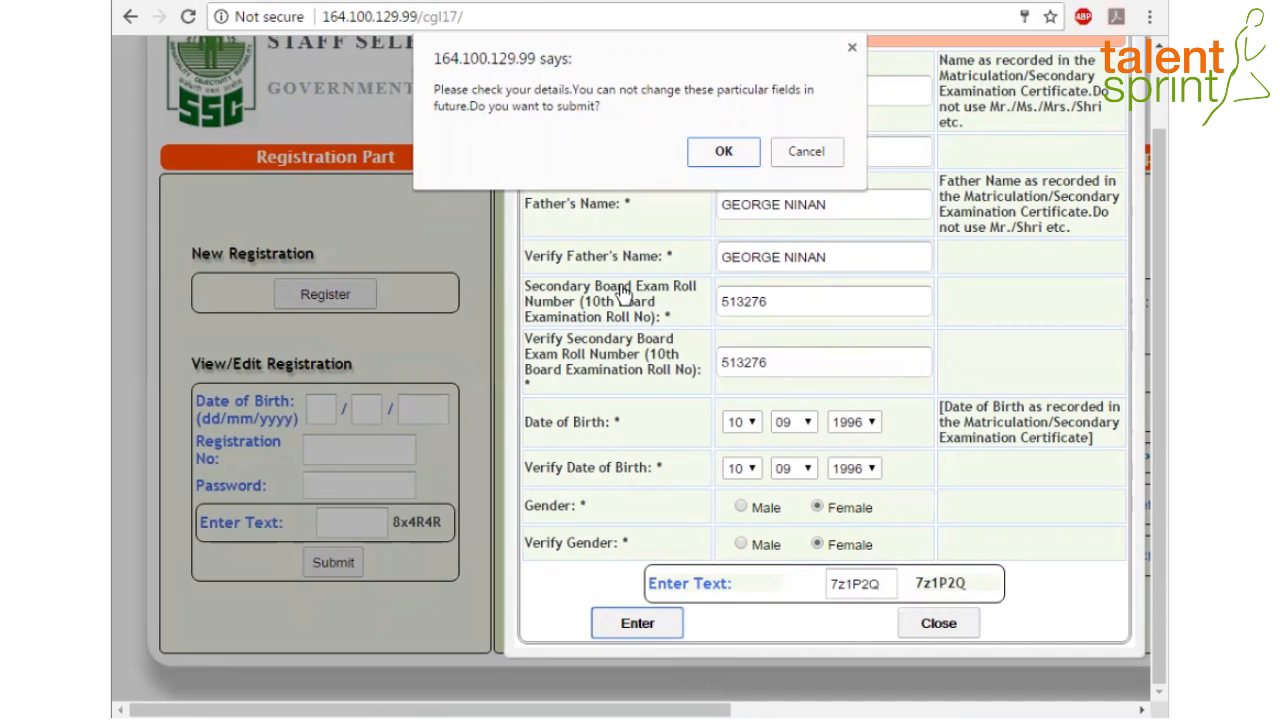
# Confirm the submission, then enter the mother's name in both fields, fixing a misspelling
pyautogui.click(724, 154)
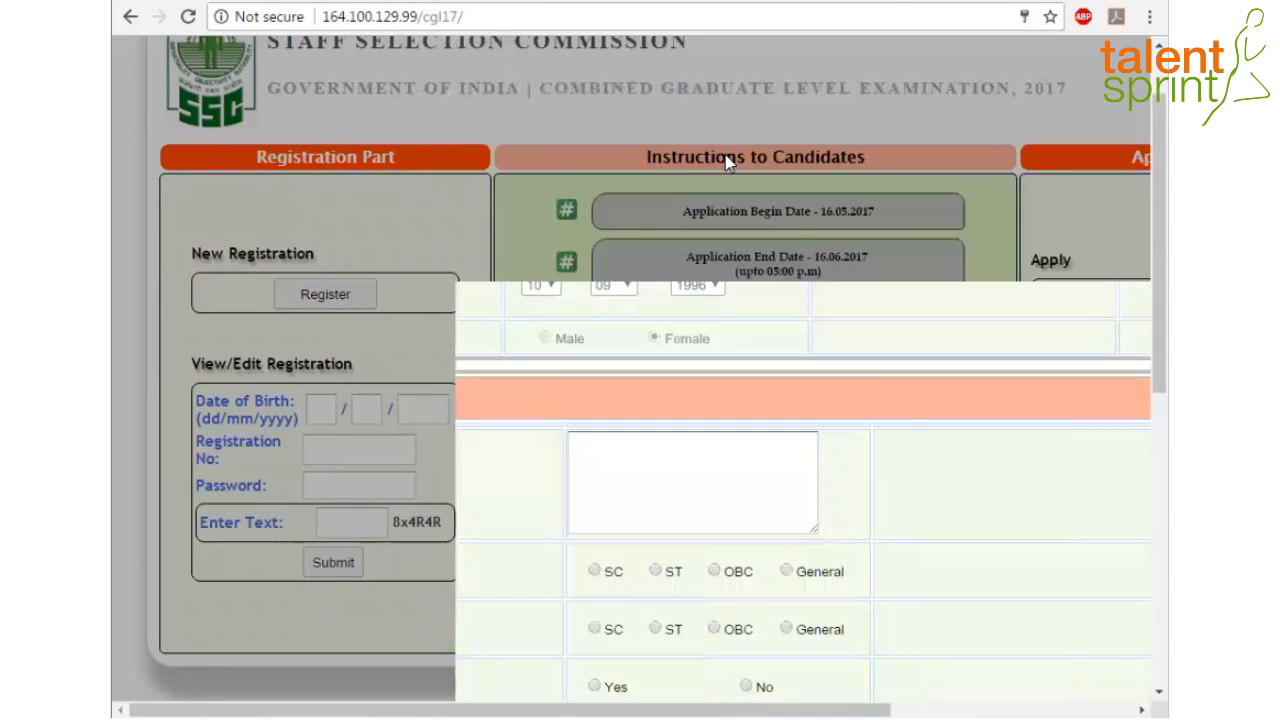
pyautogui.scroll(2, 1136, 228)
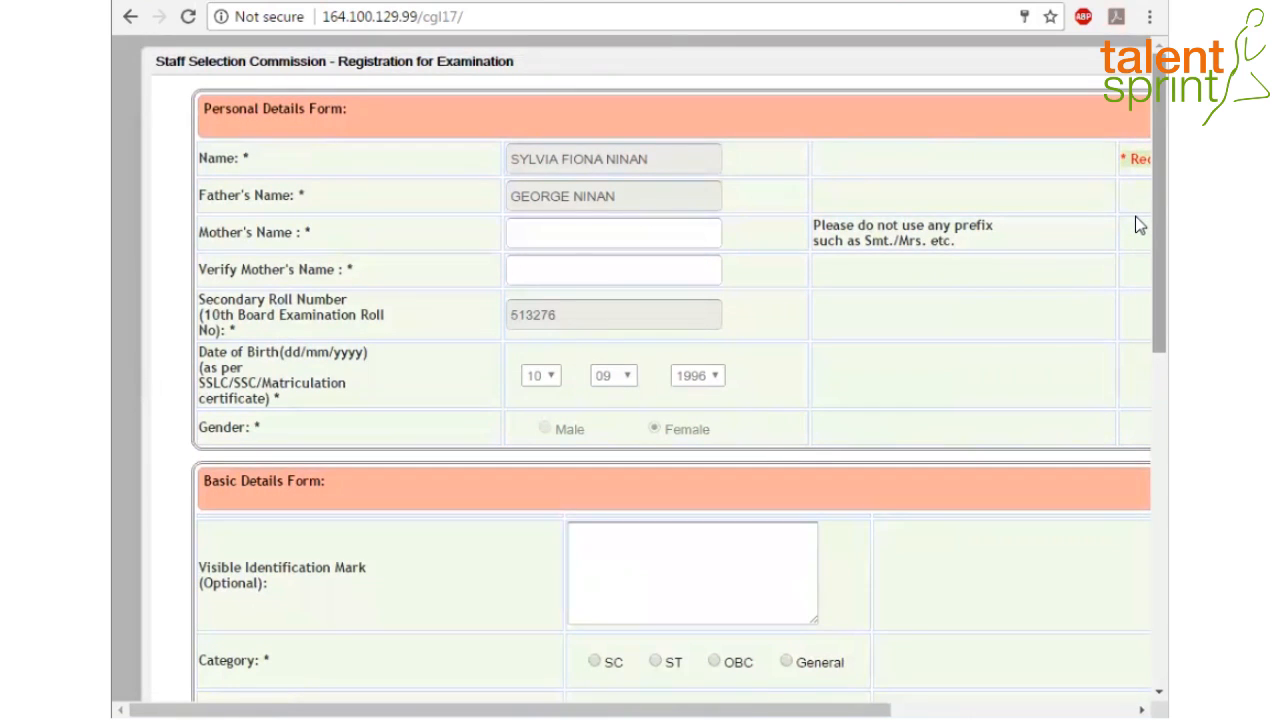
pyautogui.click(572, 235)
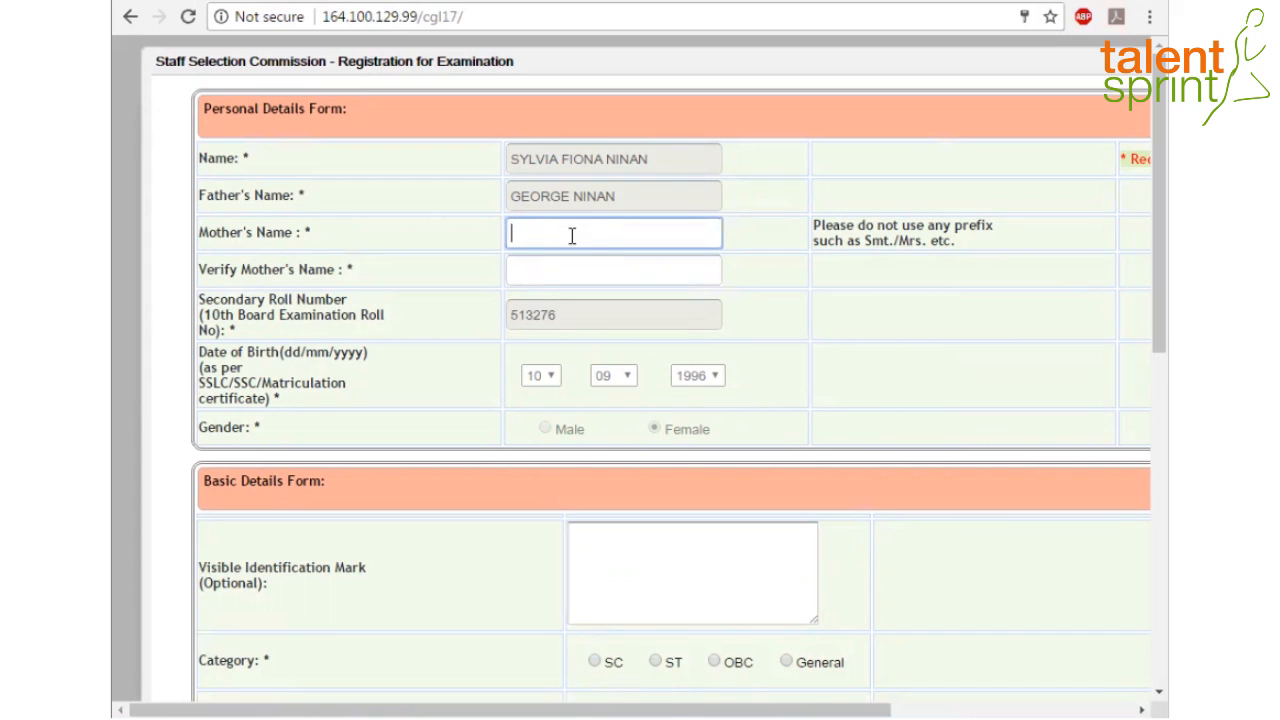
pyautogui.click(571, 270)
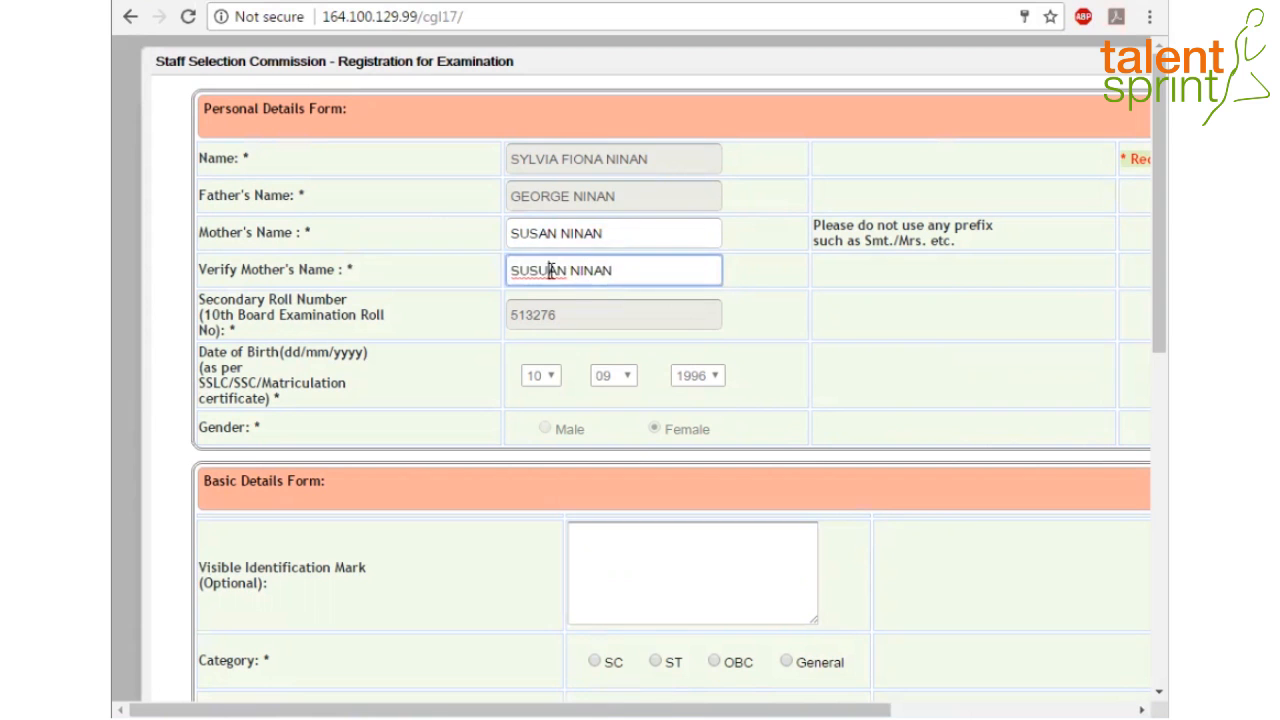
pyautogui.click(549, 270)
pyautogui.press('BackSpace')
# Enter identification mark MOLE ON NOSE and set and verify category General
pyautogui.scroll(-2, 1136, 405)
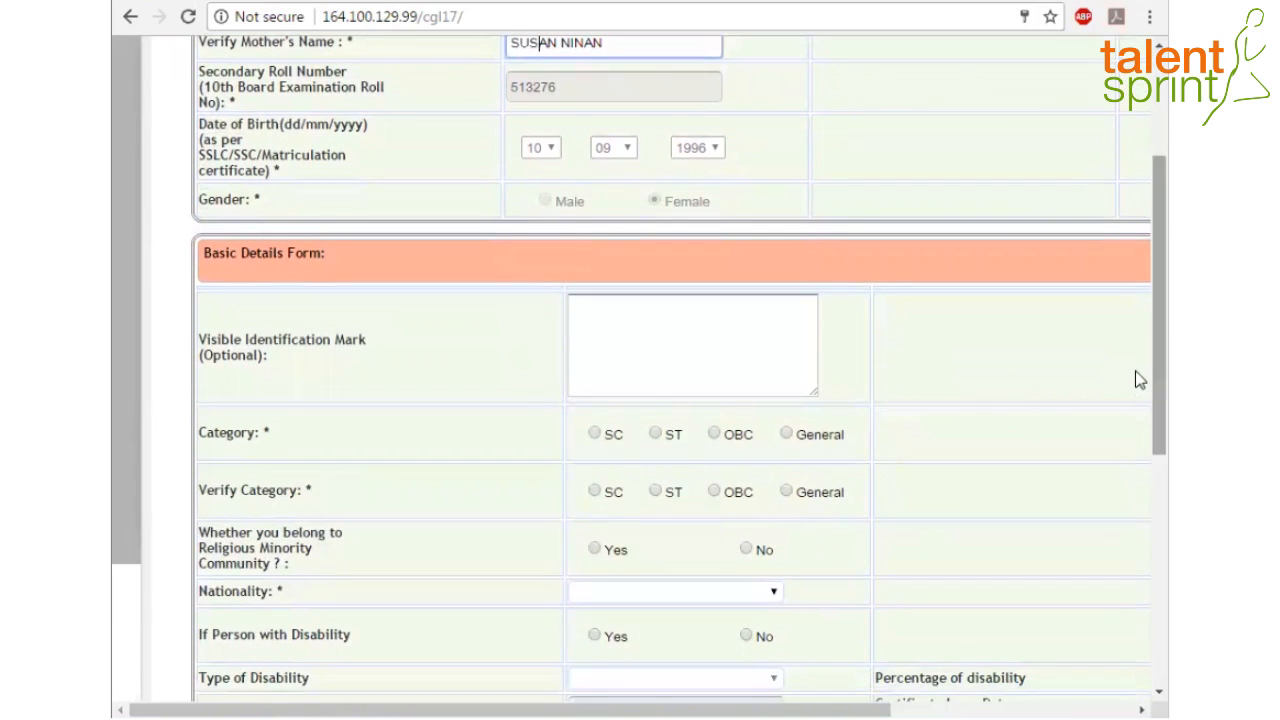
pyautogui.scroll(2, 1135, 340)
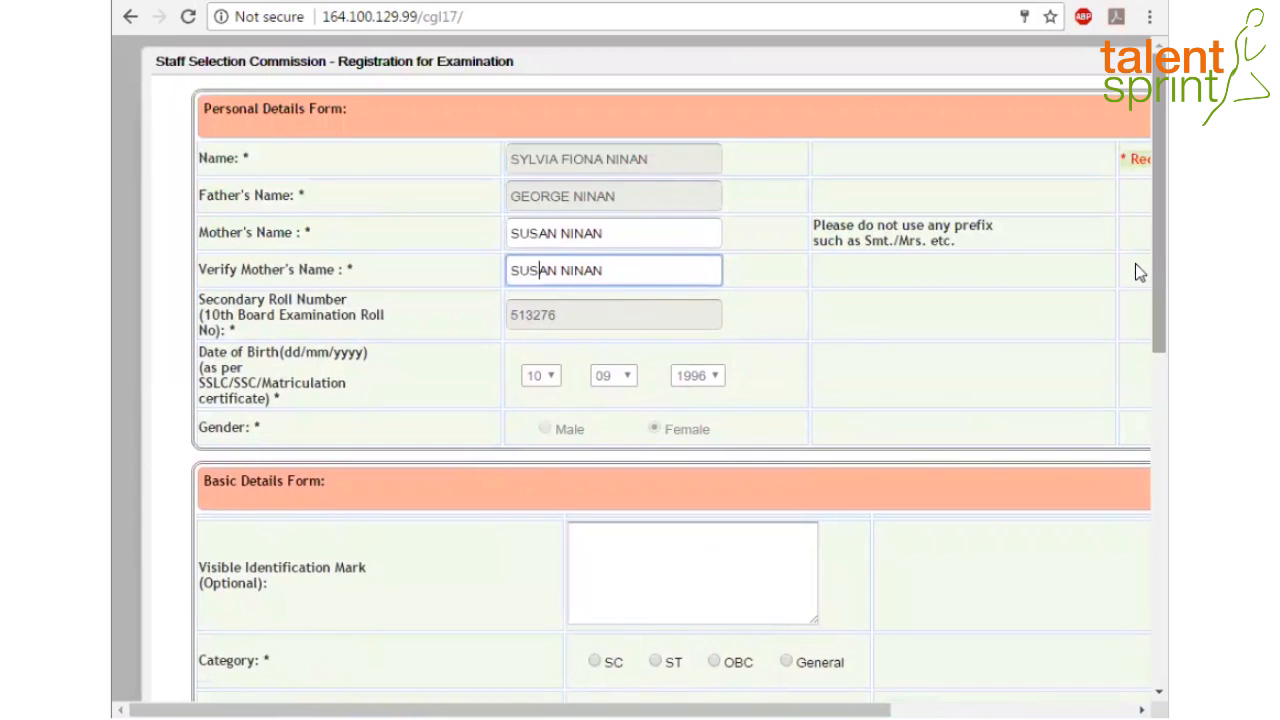
pyautogui.scroll(-2, 1135, 268)
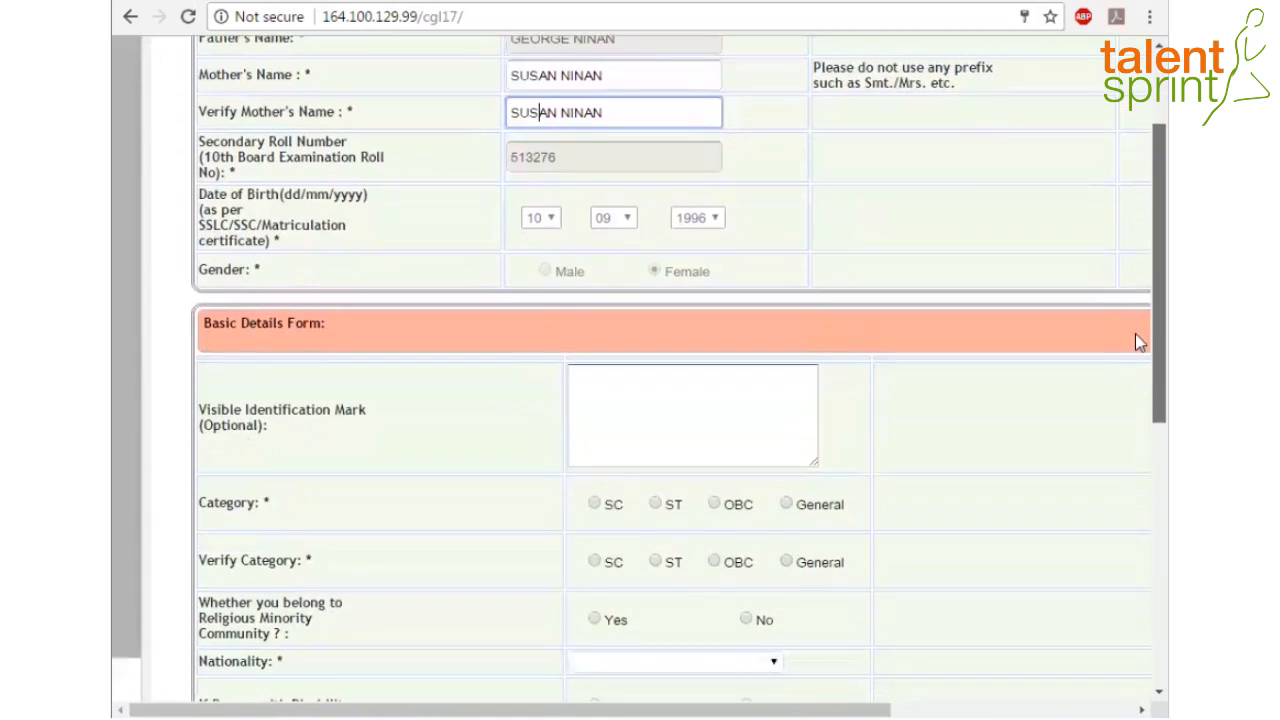
pyautogui.scroll(-2, 1135, 342)
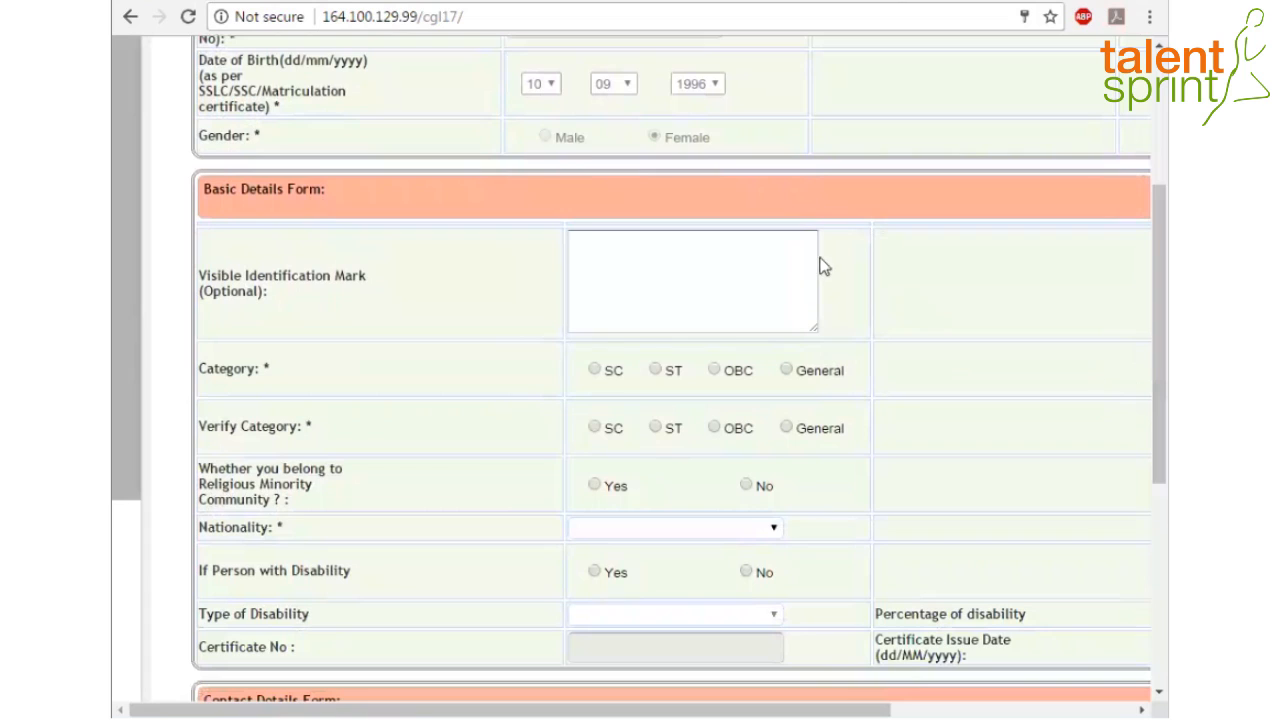
pyautogui.click(720, 290)
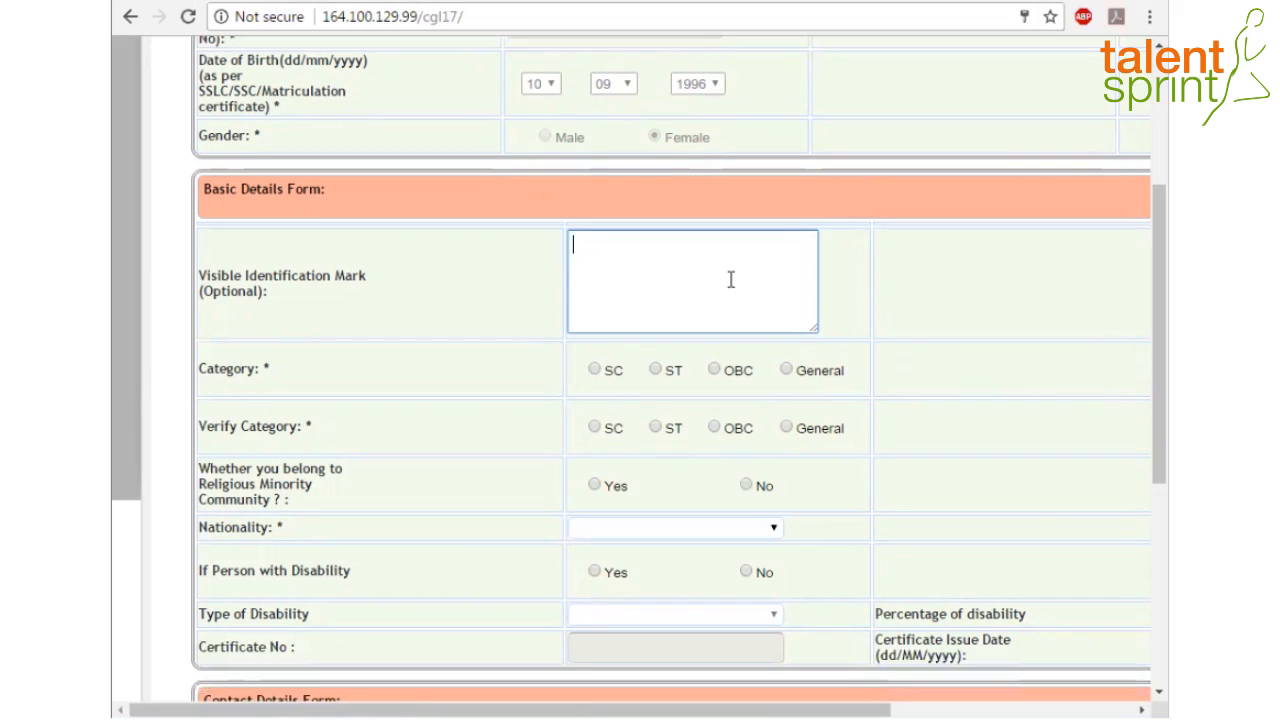
pyautogui.write('MOLE ON NOSE')
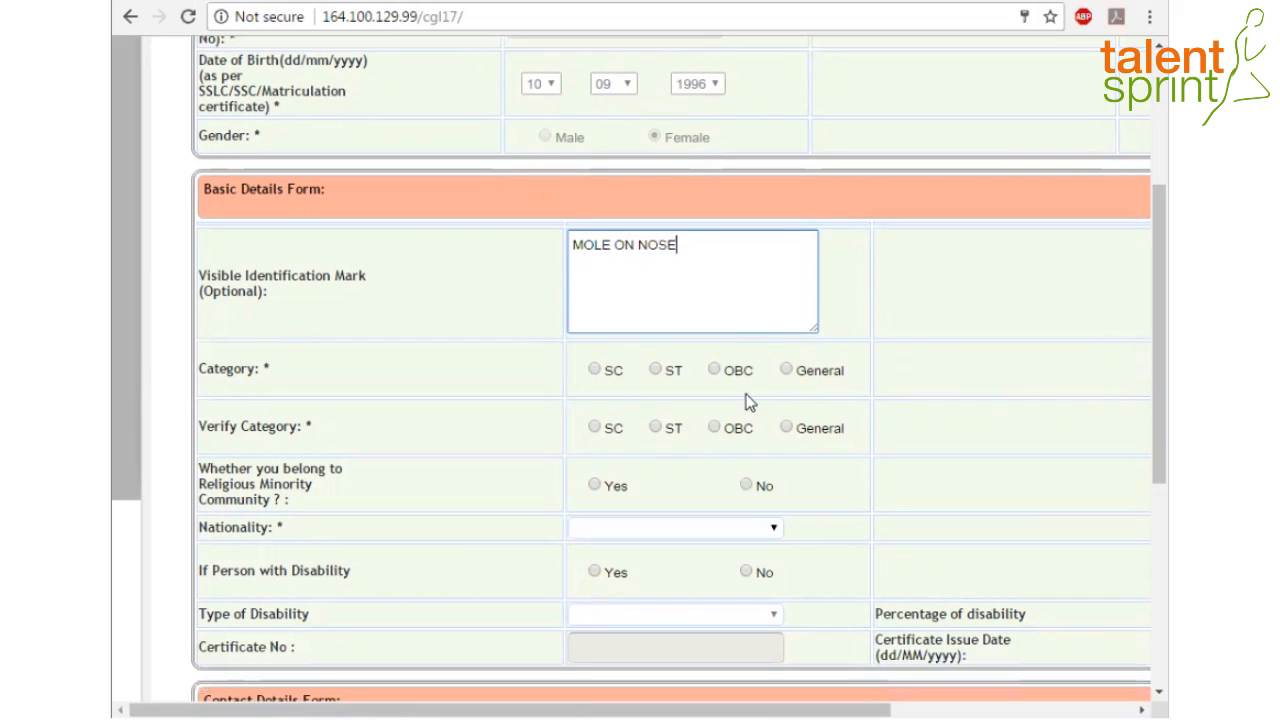
pyautogui.click(786, 370)
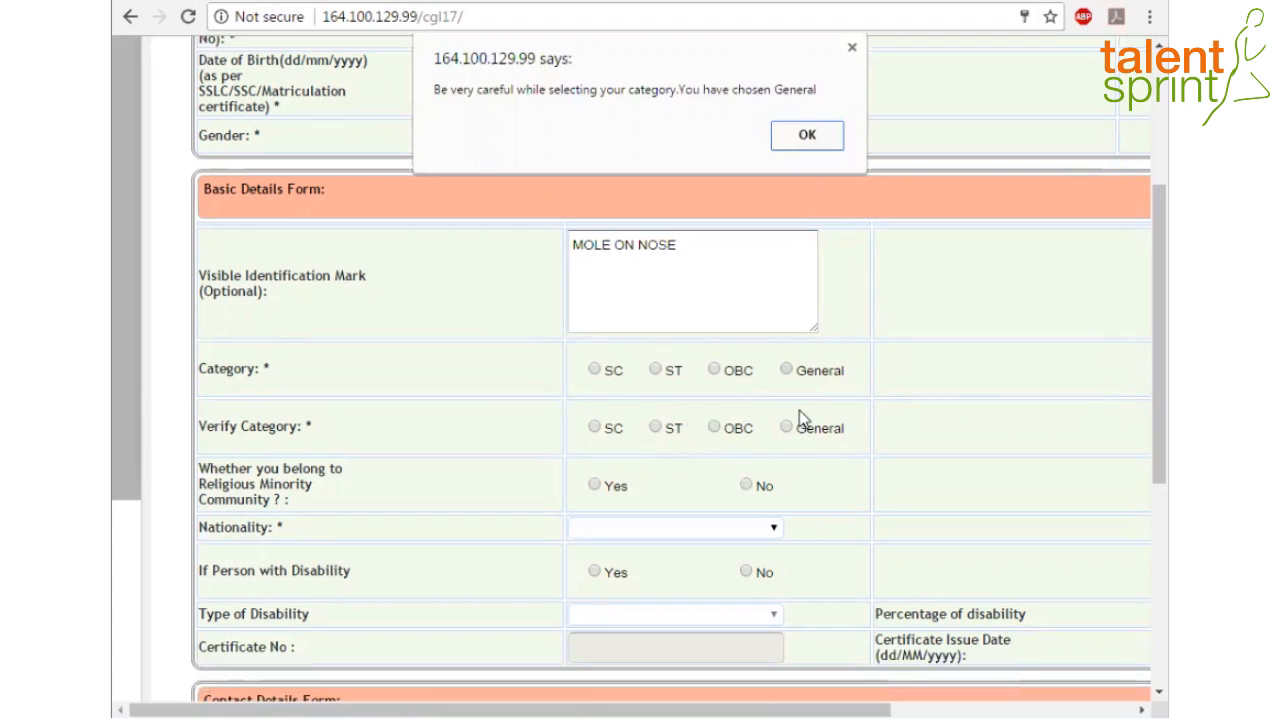
pyautogui.click(807, 134)
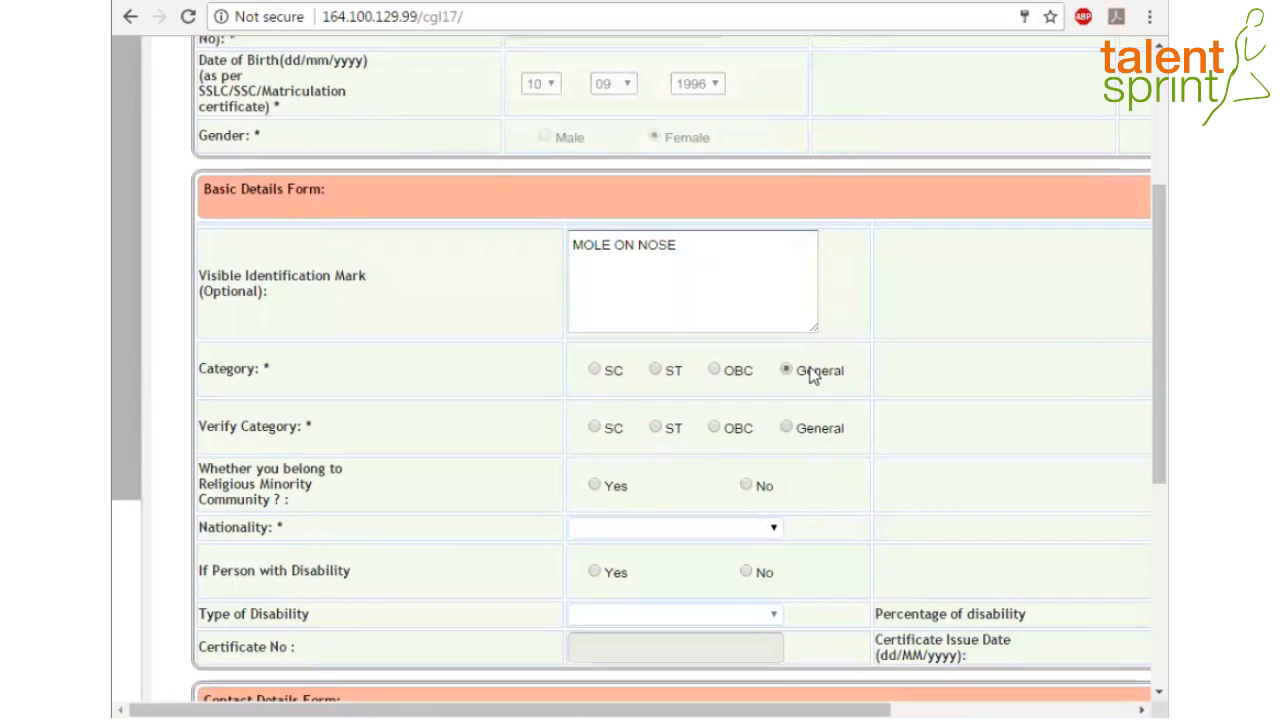
pyautogui.click(822, 432)
# Mark not a religious minority, nationality Indian, and no disability
pyautogui.scroll(-2, 1136, 350)
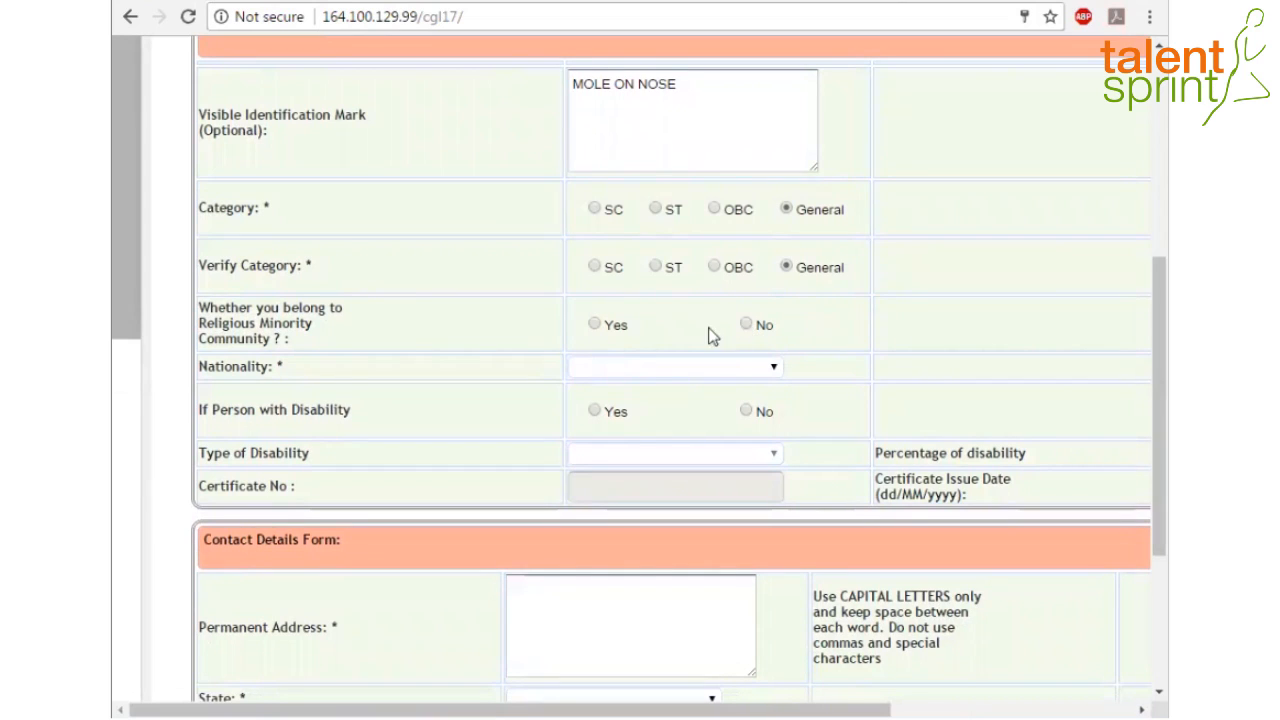
pyautogui.click(746, 326)
pyautogui.click(771, 369)
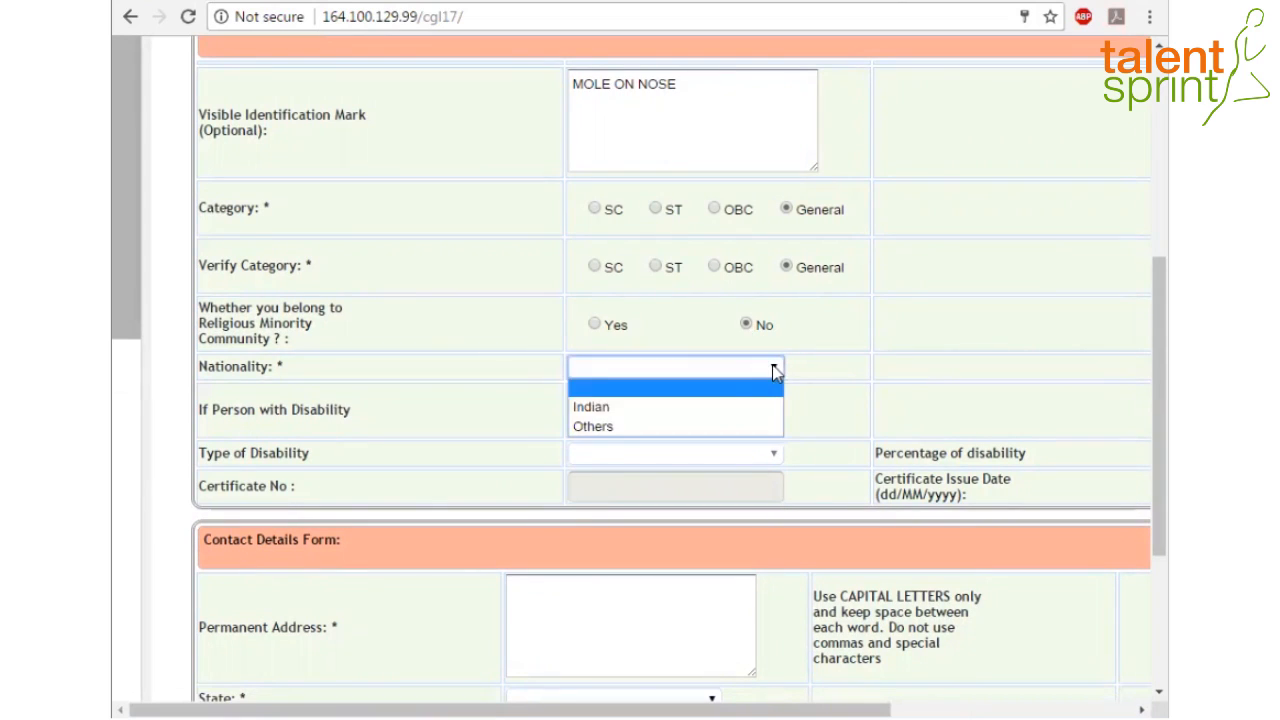
pyautogui.click(632, 410)
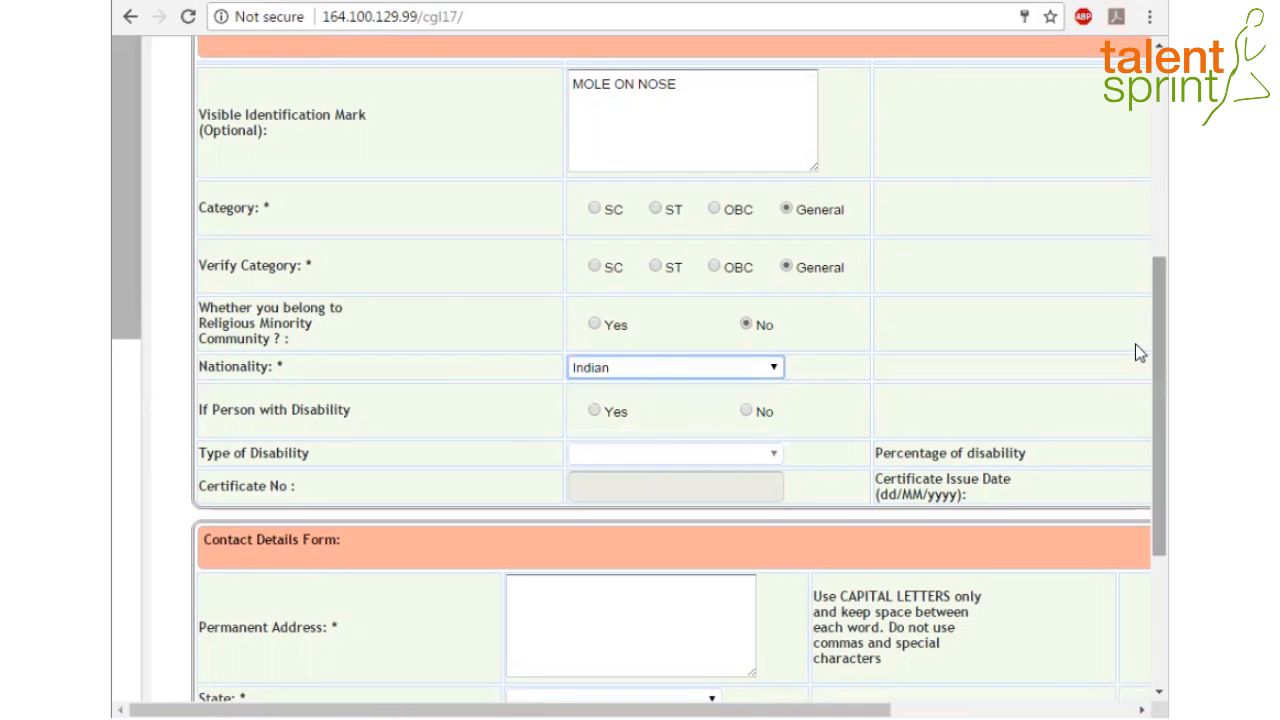
pyautogui.scroll(-1, 1136, 360)
pyautogui.scroll(-1, 1138, 385)
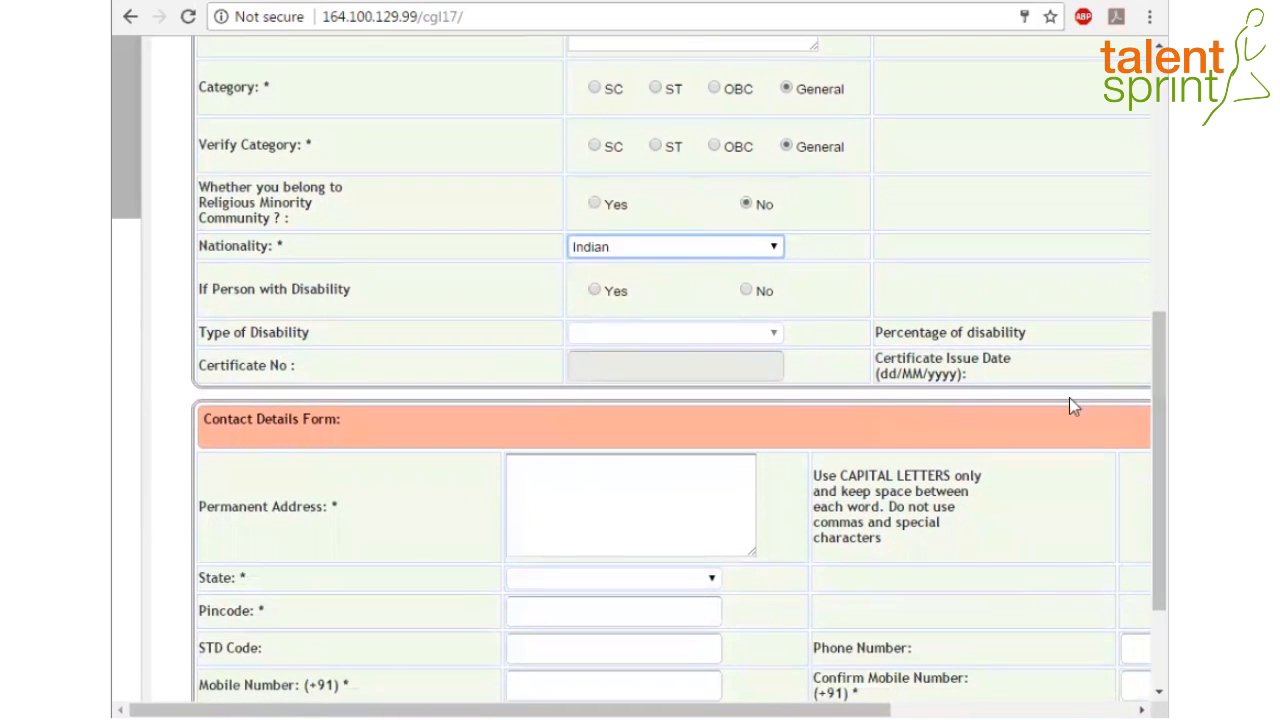
pyautogui.click(746, 292)
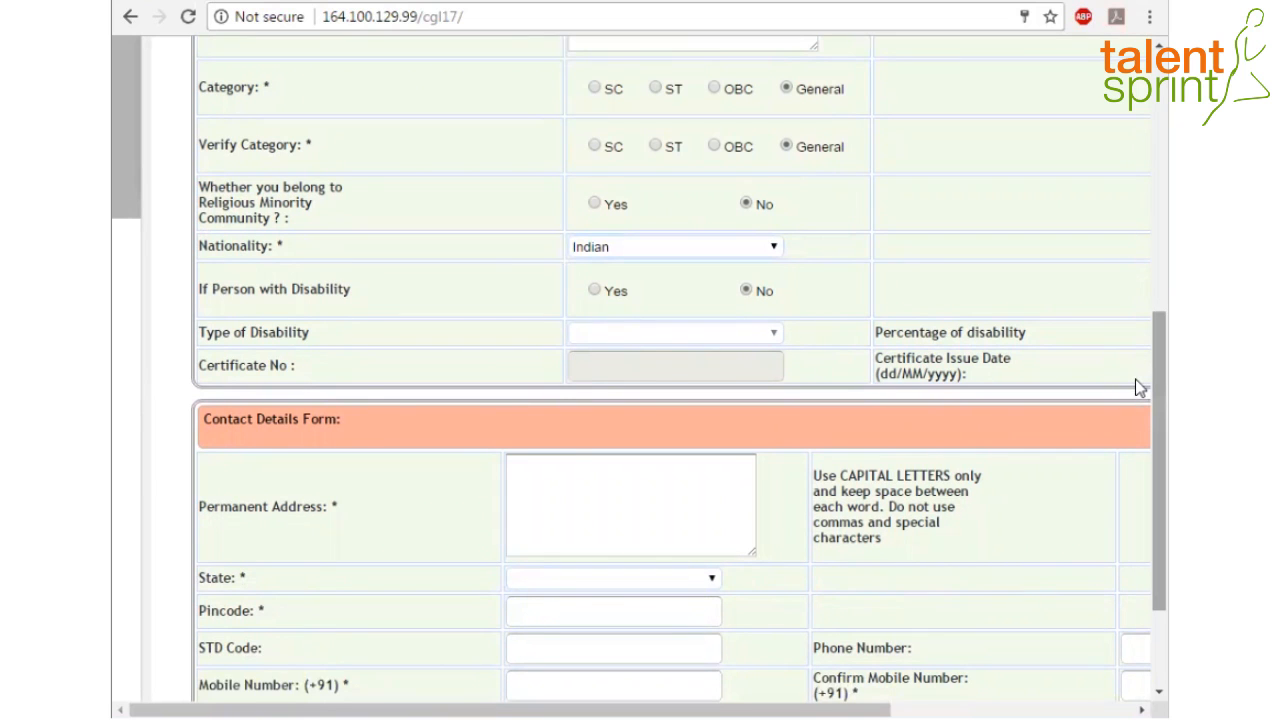
pyautogui.moveTo(1135, 379); pyautogui.dragTo(1137, 470)
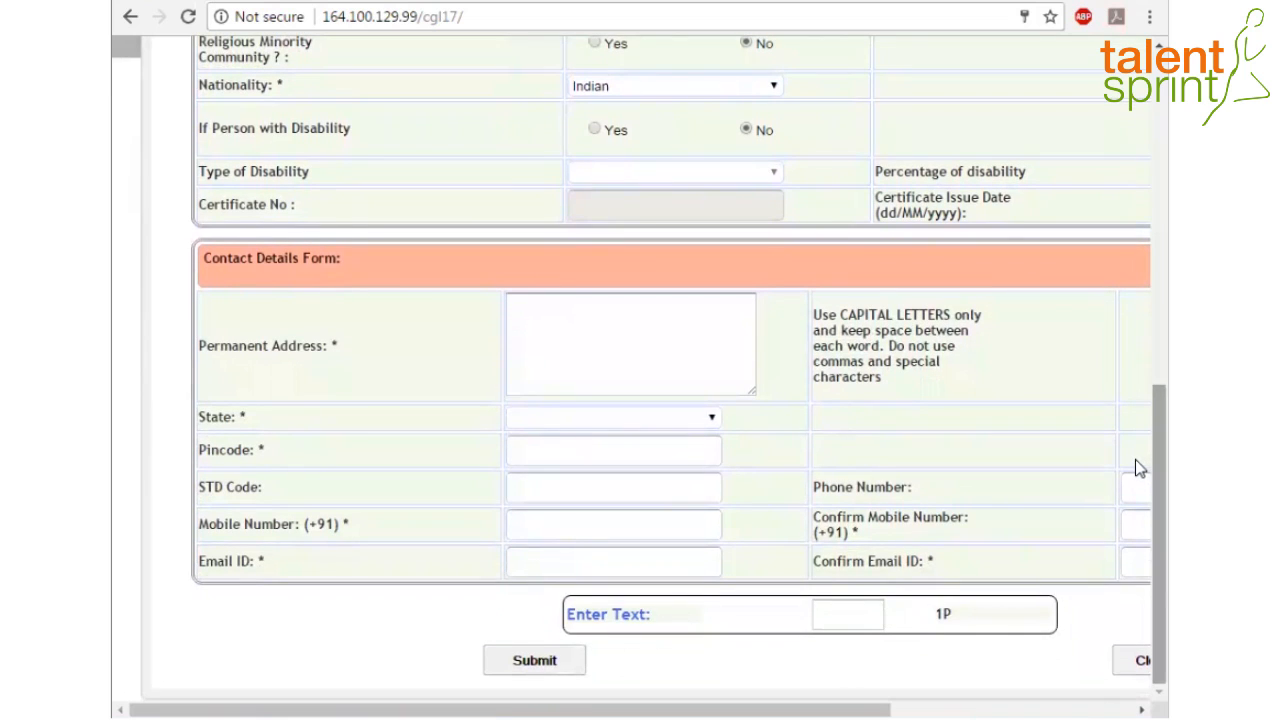
# Enter the permanent address, choose state Tamil Nadu, and fill in the pincode
pyautogui.click(587, 331)
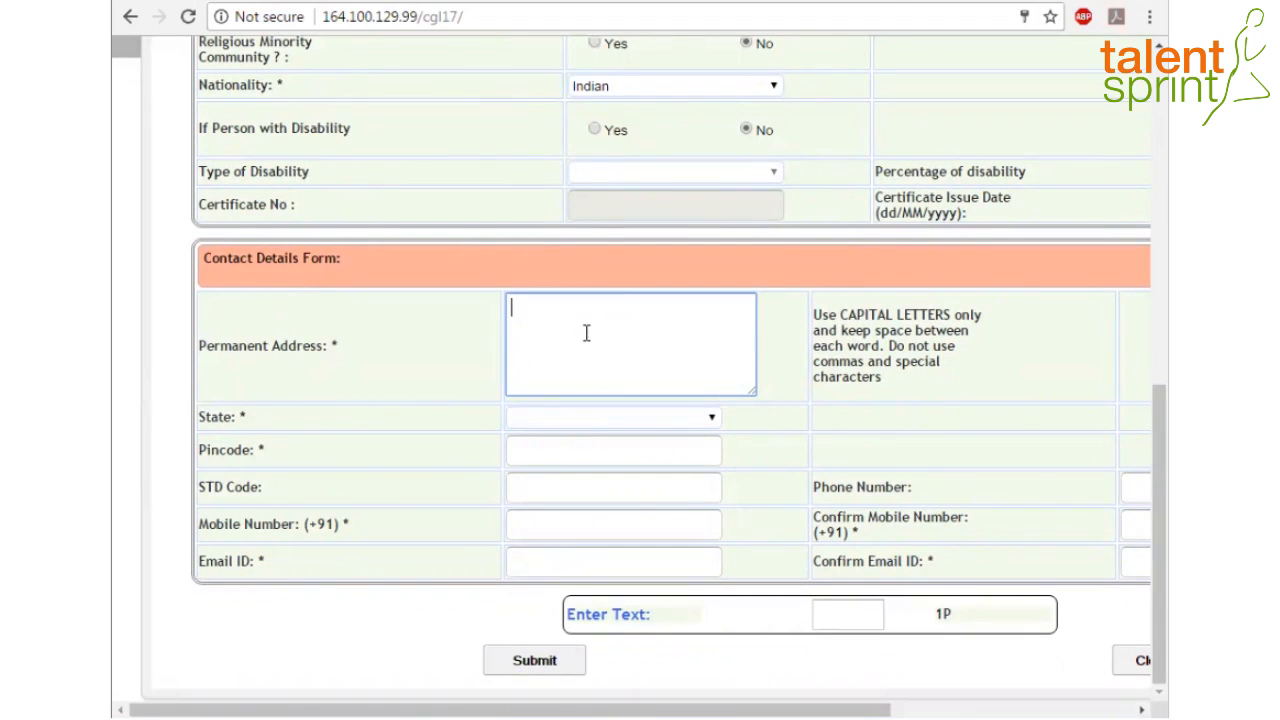
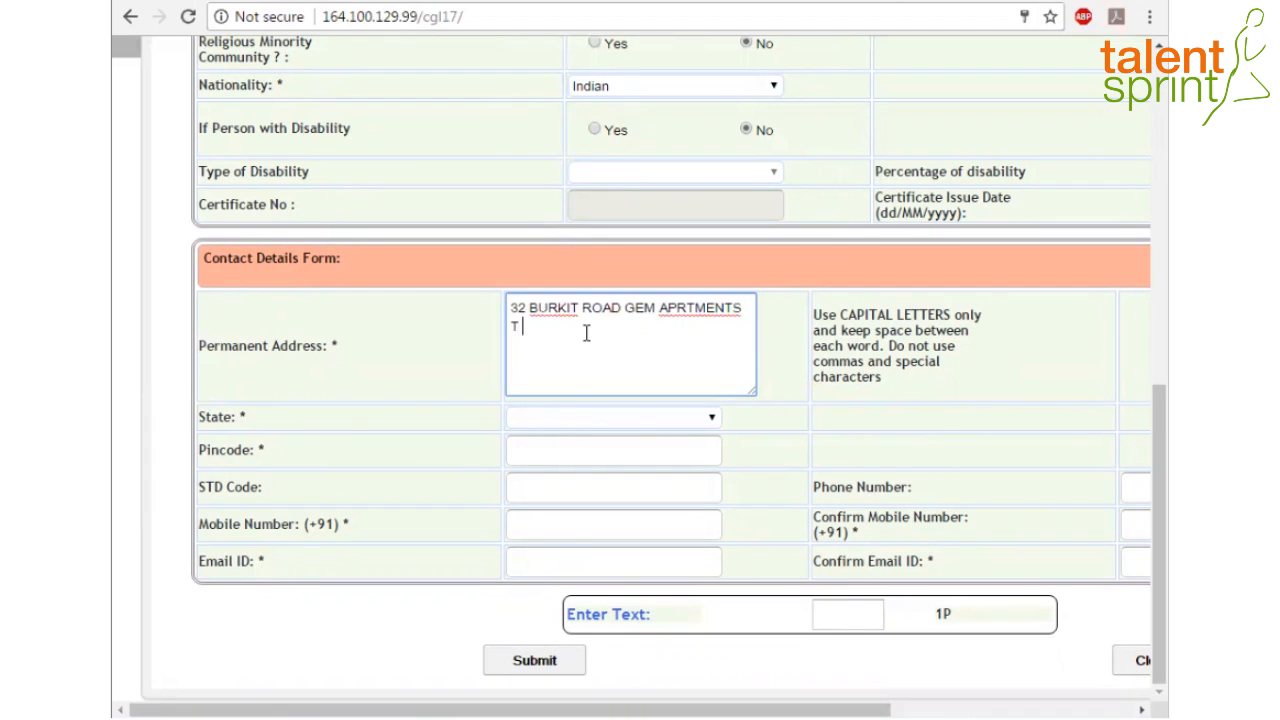
pyautogui.click(712, 418)
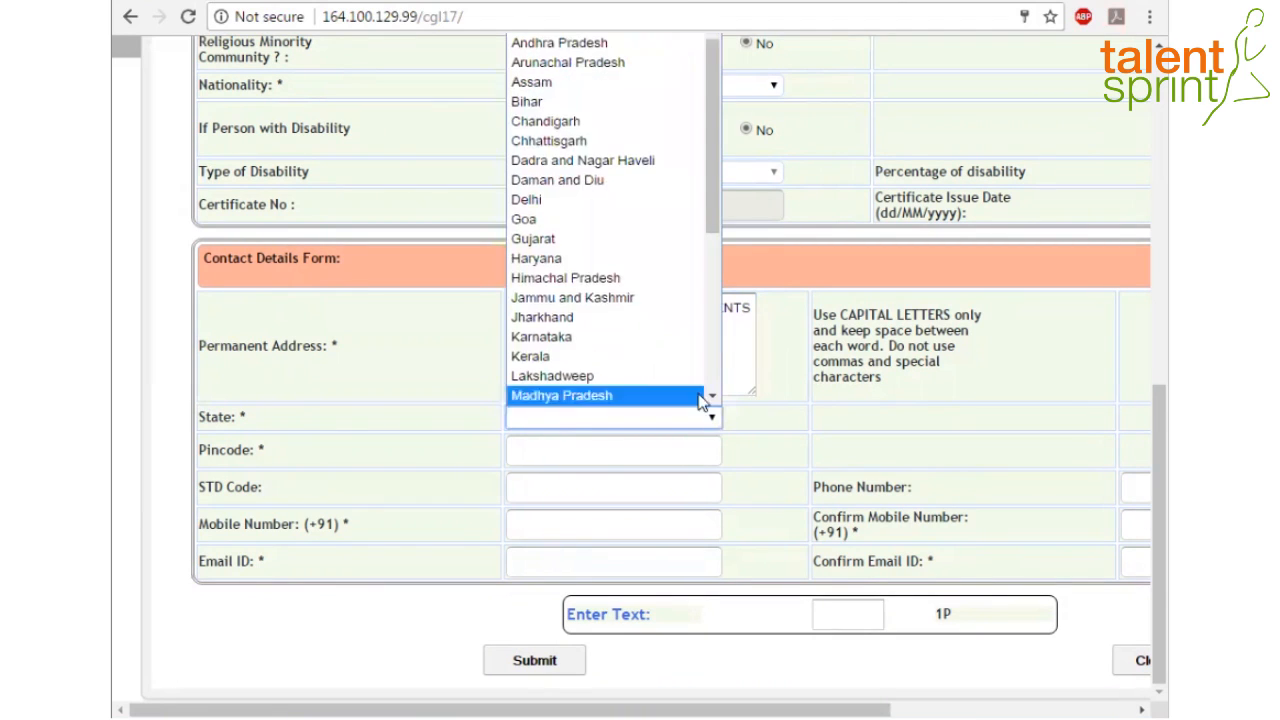
pyautogui.press('c')
pyautogui.press('t')
pyautogui.click(620, 397)
pyautogui.click(597, 453)
pyautogui.write('6')
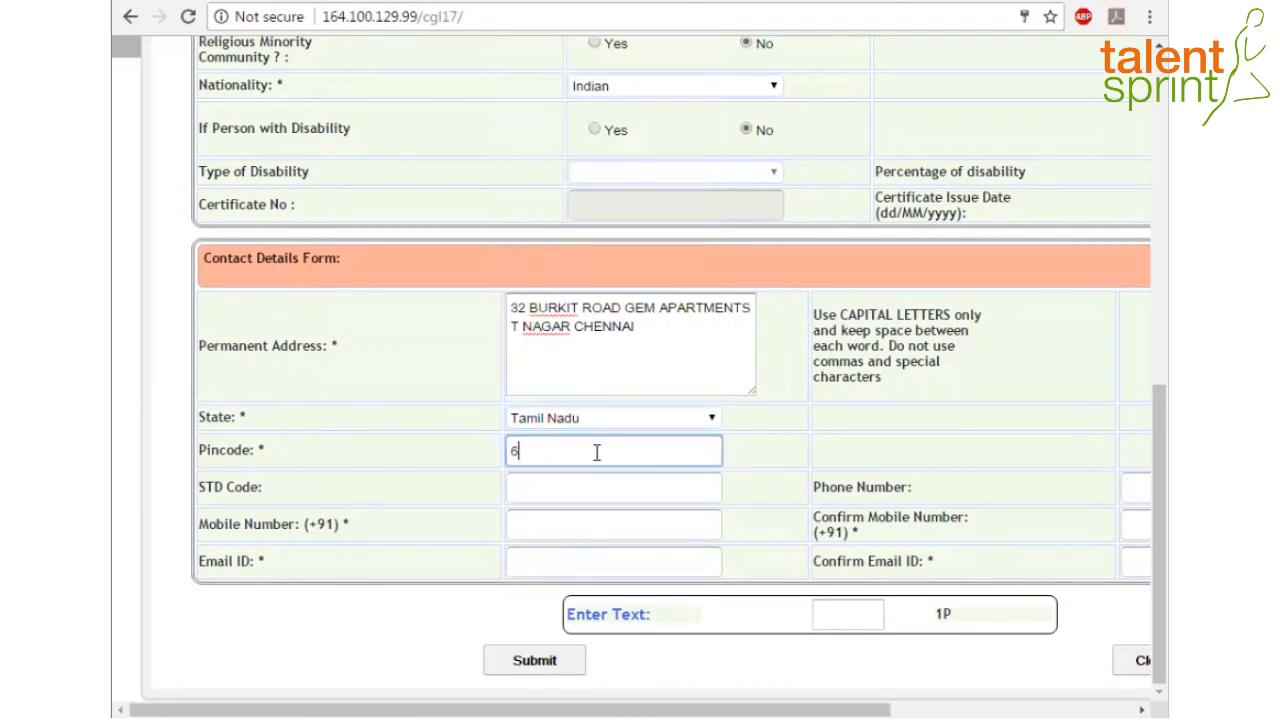
pyautogui.write('00017')
# Enter the mobile number and confirm it in the second field
pyautogui.click(555, 528)
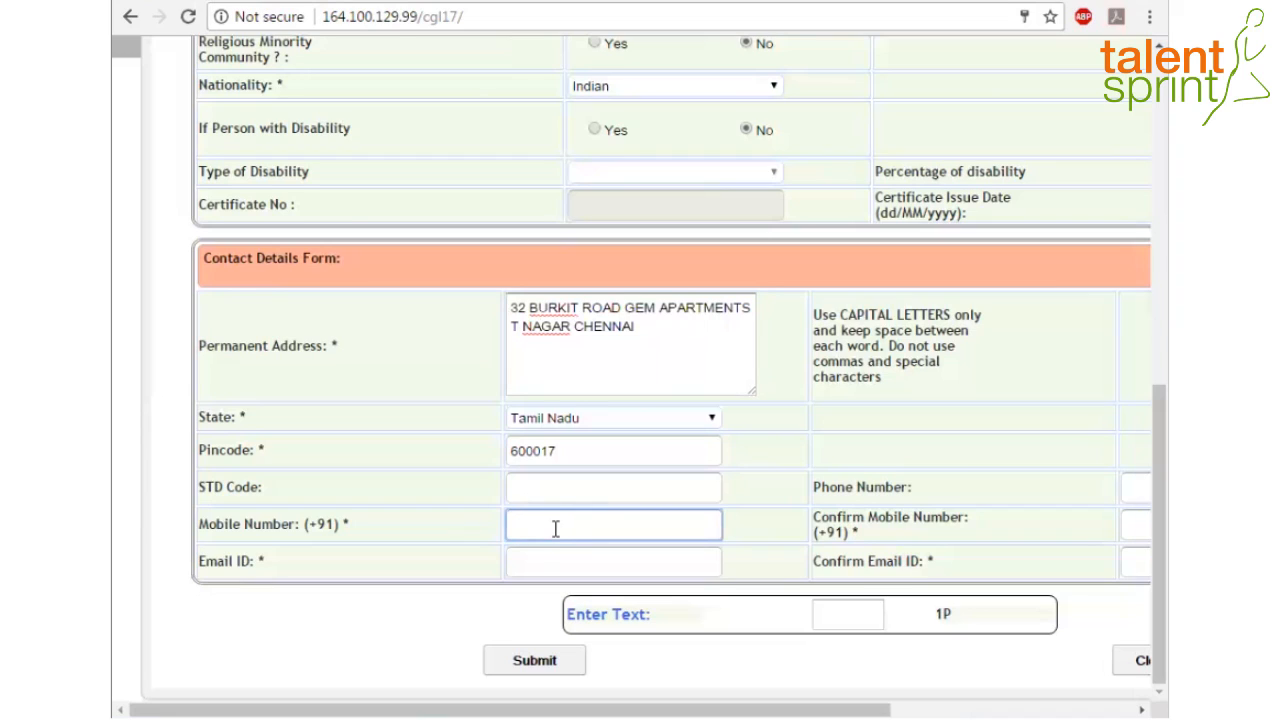
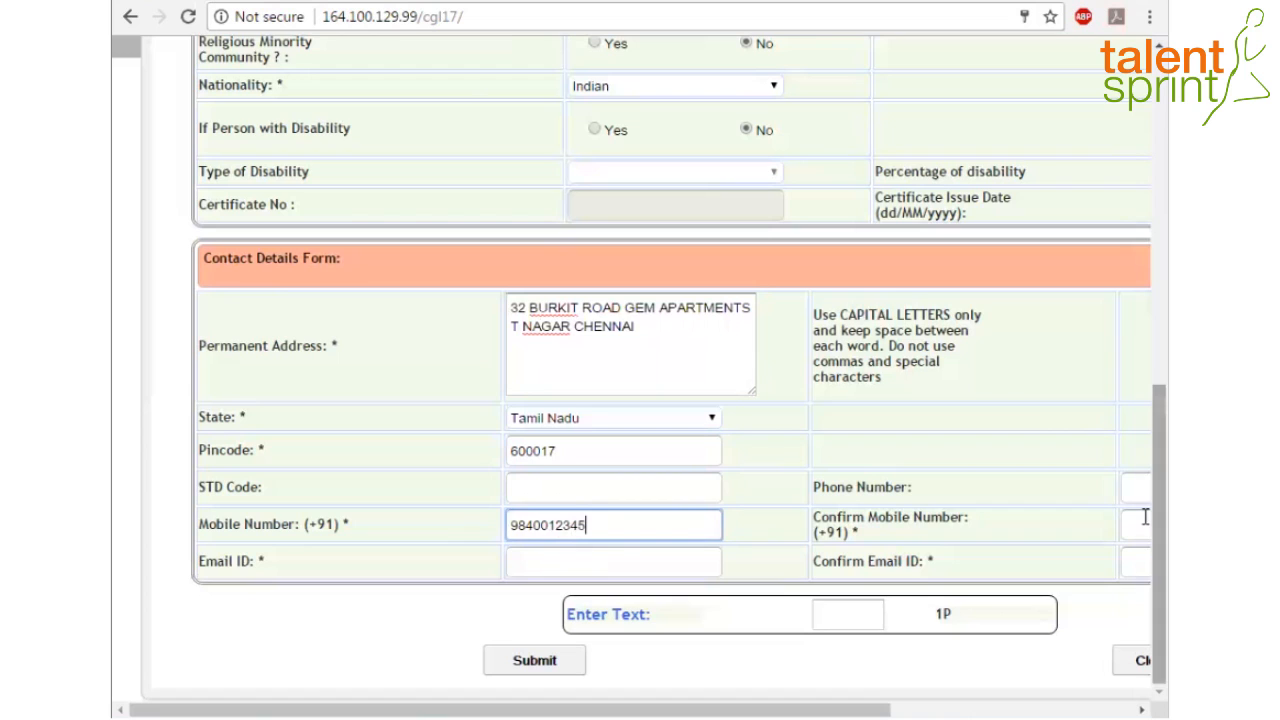
pyautogui.click(1145, 517)
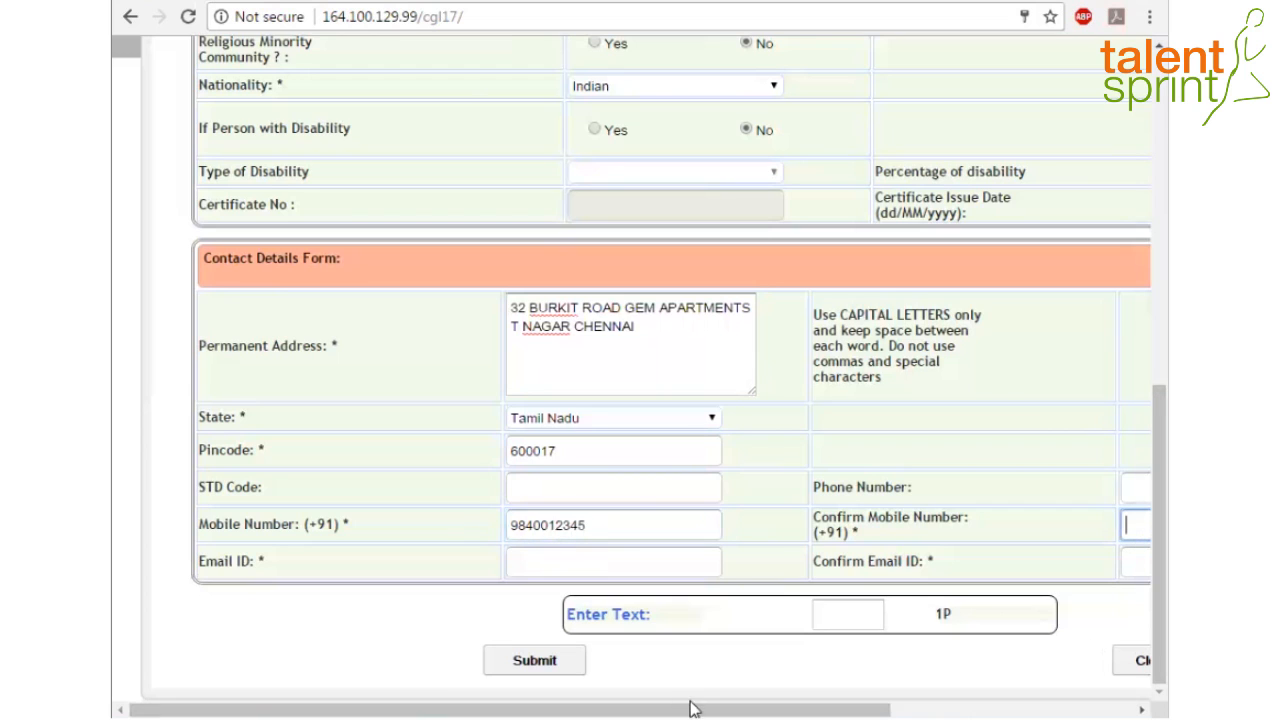
pyautogui.moveTo(690, 708); pyautogui.dragTo(801, 708)
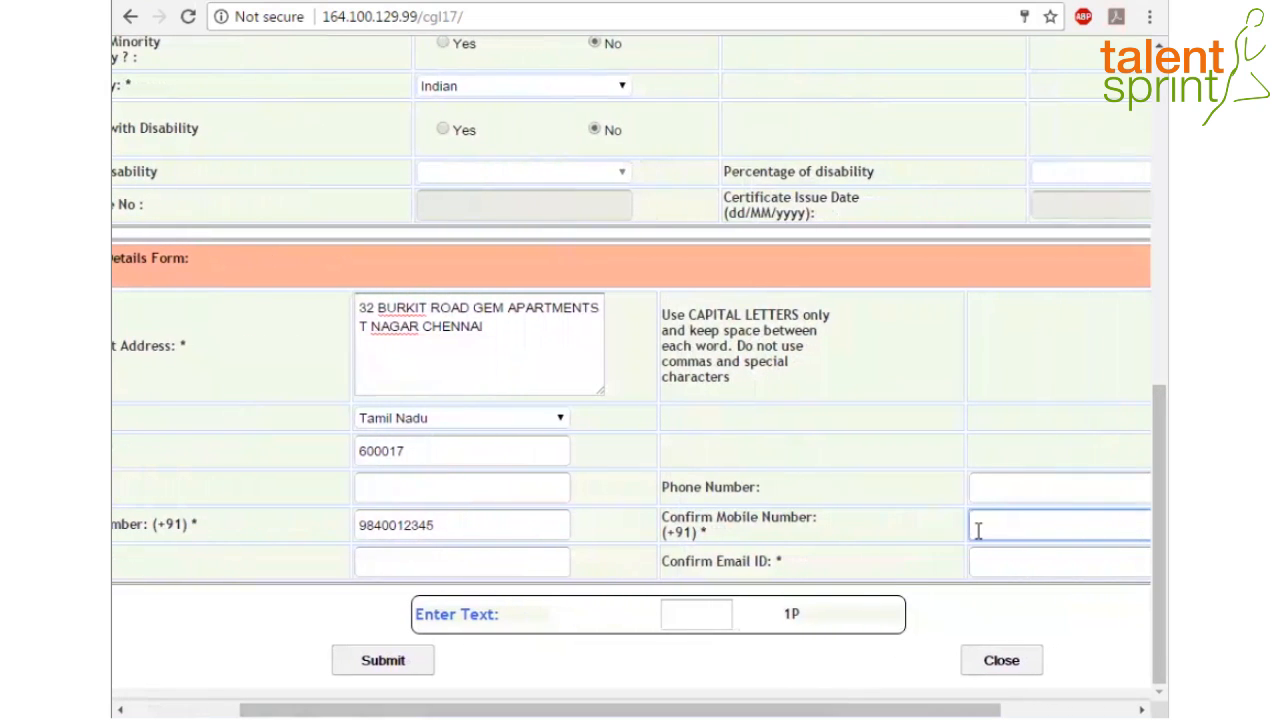
pyautogui.moveTo(962, 708); pyautogui.dragTo(600, 700)
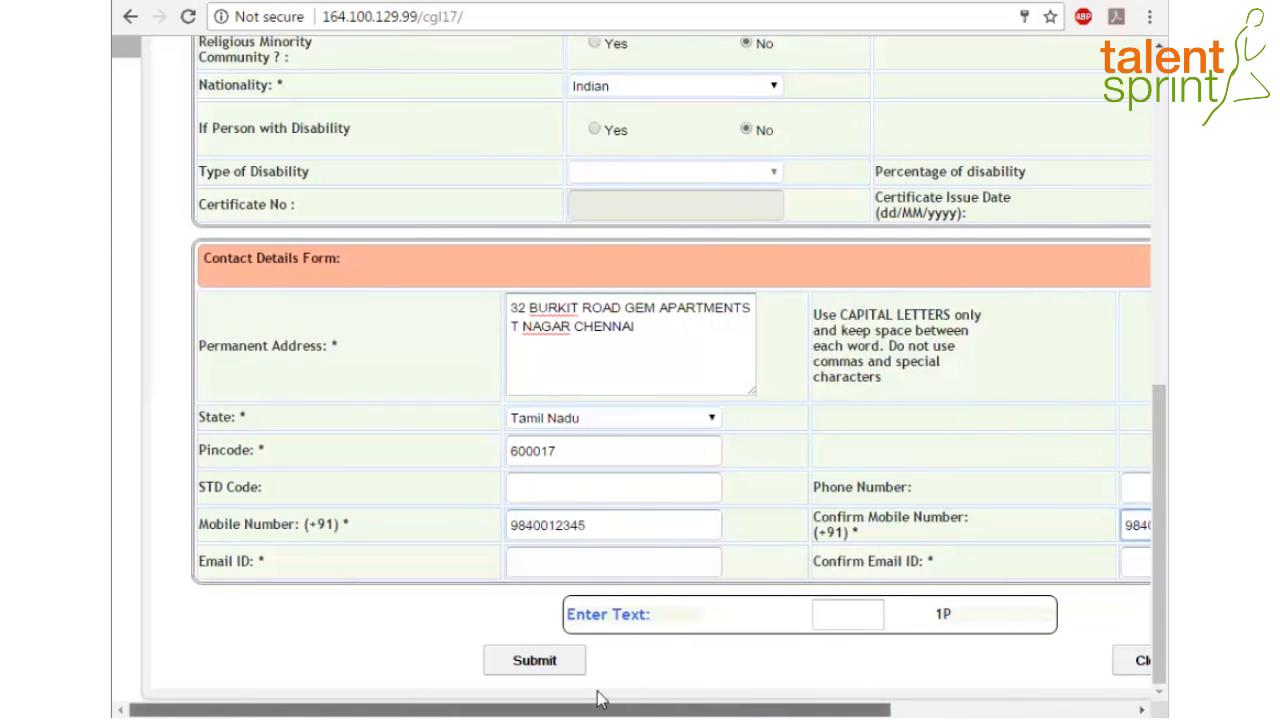
# Enter the e-mail address and confirm it in the second field
pyautogui.click(567, 566)
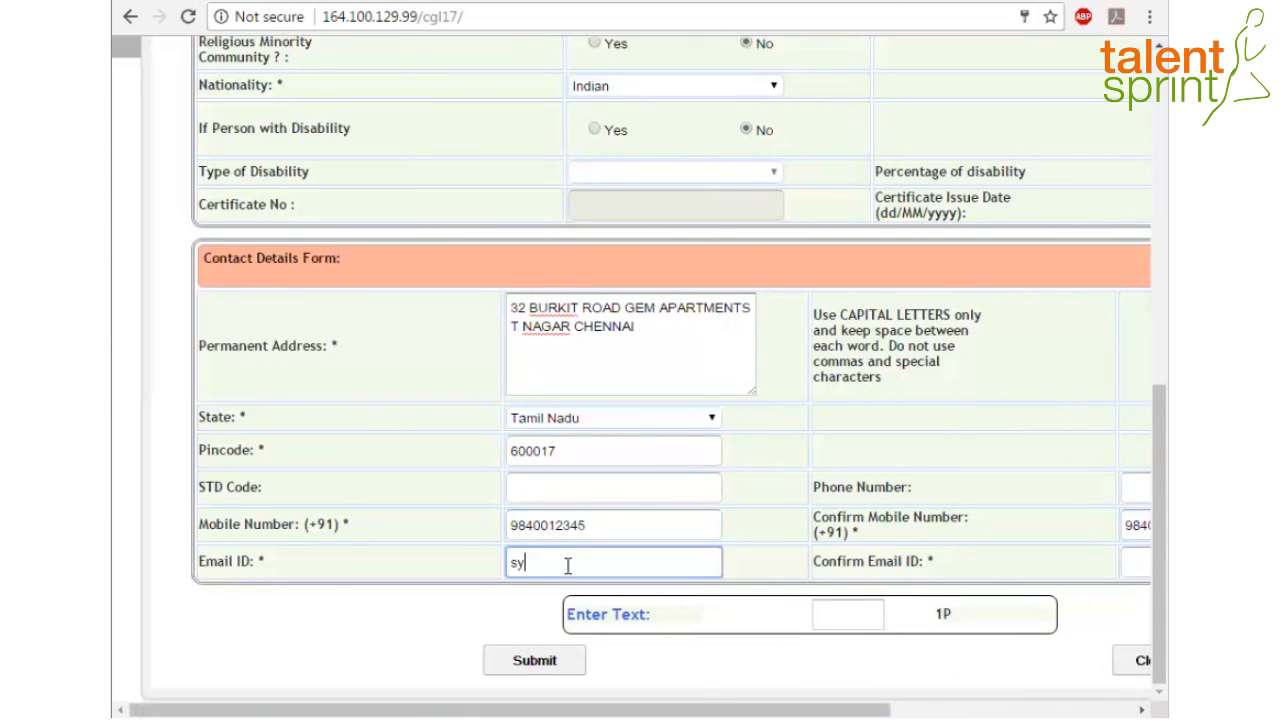
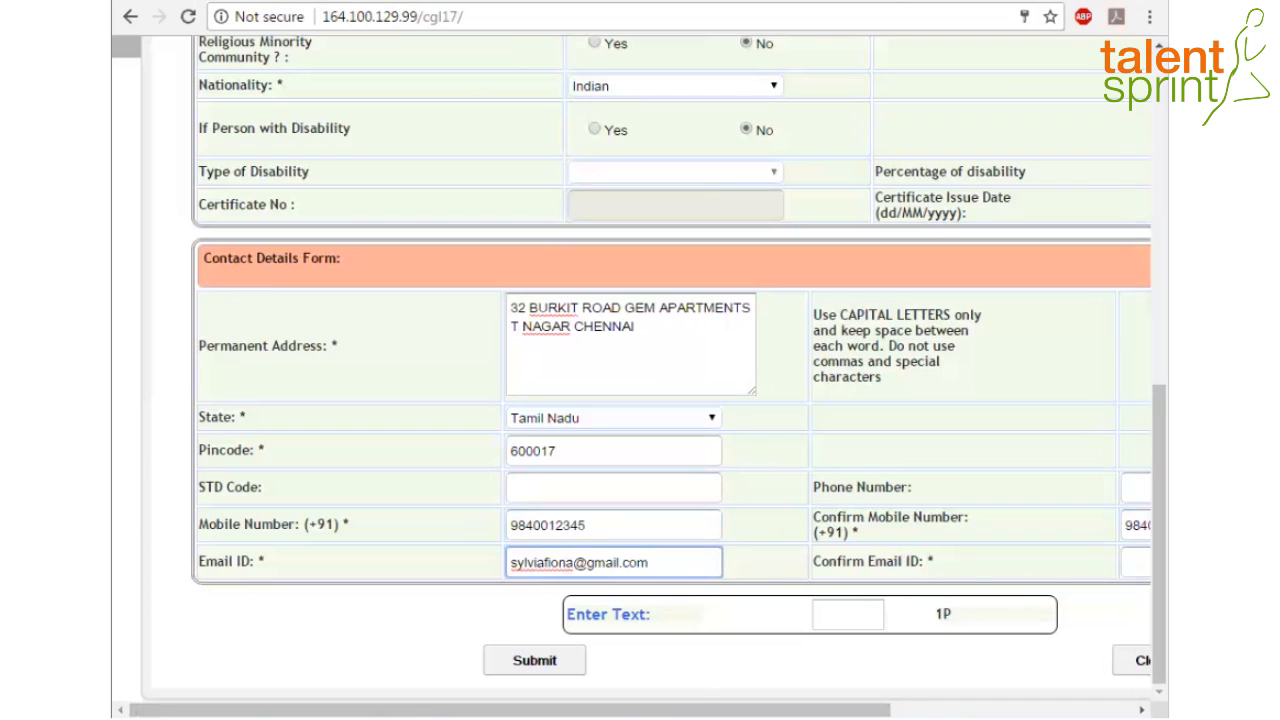
pyautogui.moveTo(566, 710); pyautogui.dragTo(810, 710)
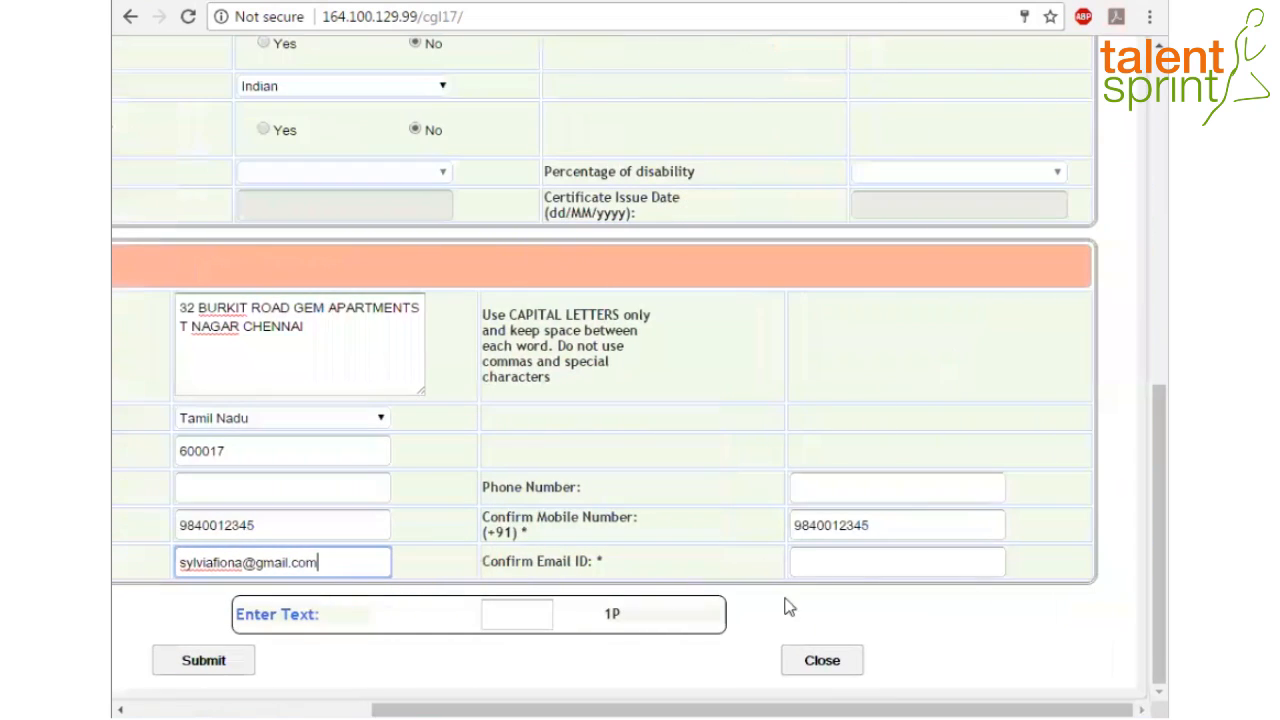
pyautogui.click(809, 565)
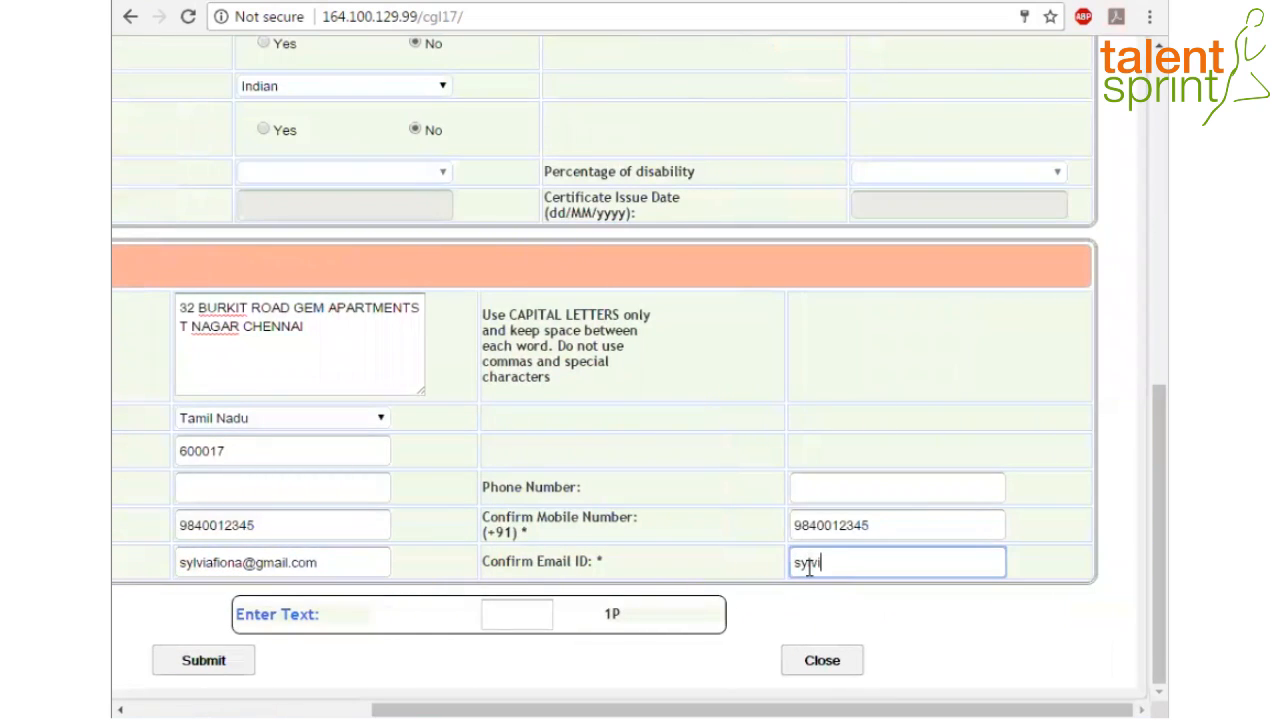
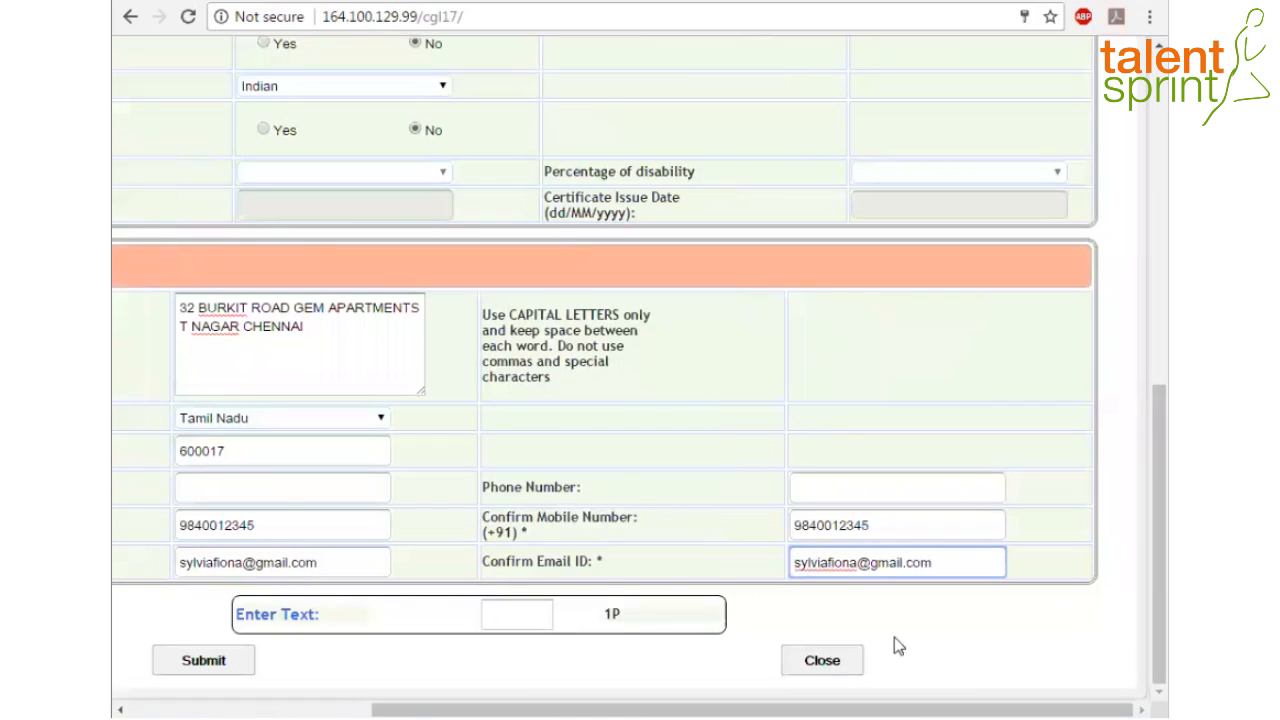
pyautogui.moveTo(819, 710); pyautogui.dragTo(597, 710)
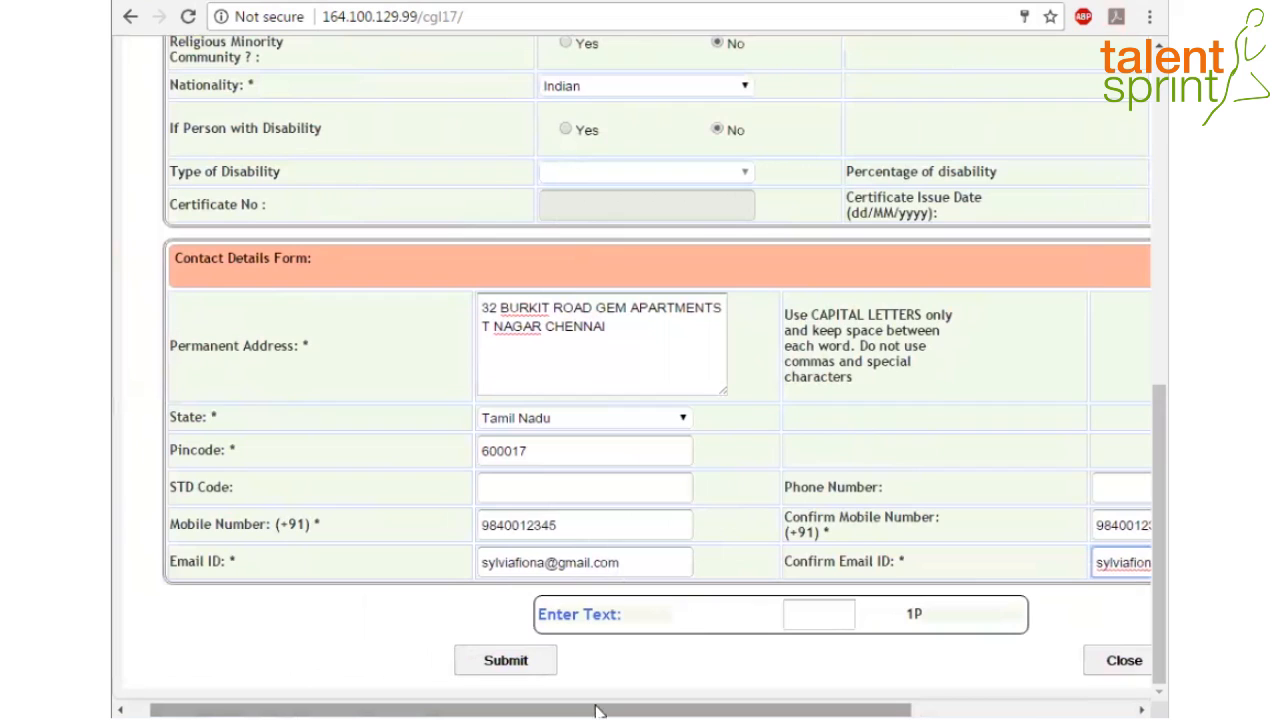
# Enter the captcha text and submit the registration form, confirming the prompt
pyautogui.click(831, 614)
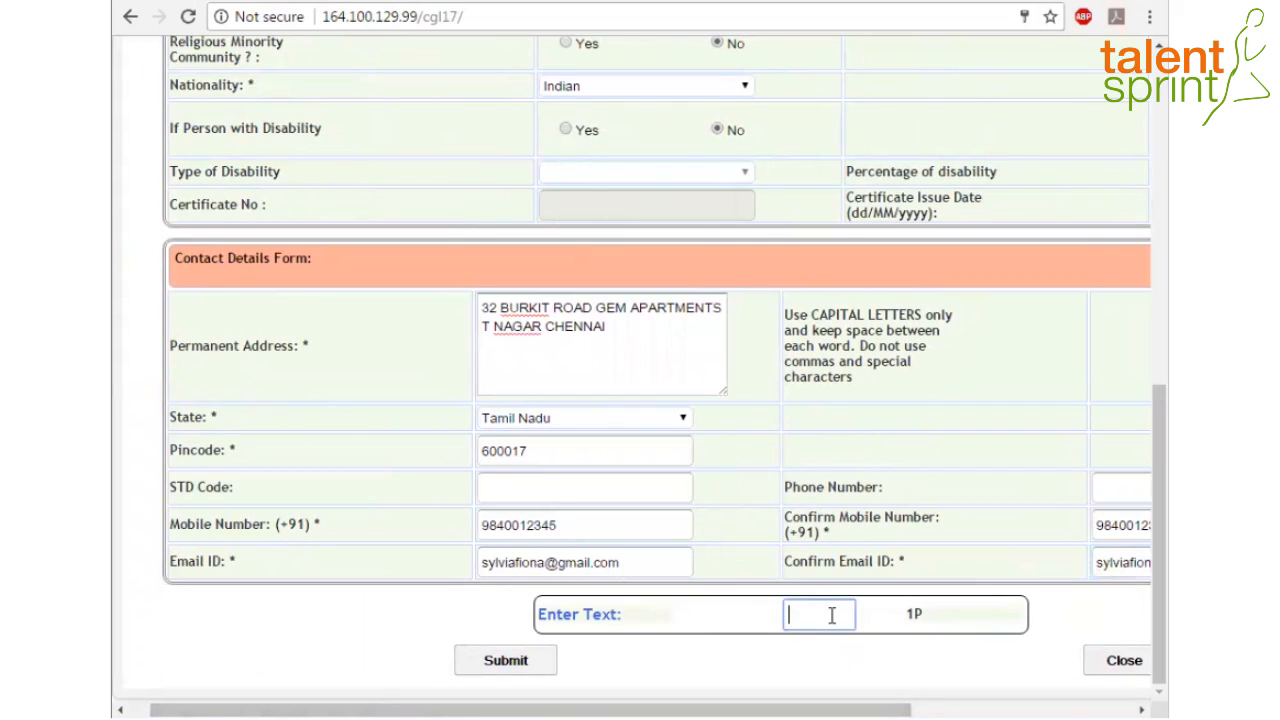
pyautogui.write('1P')
pyautogui.moveTo(708, 712)
pyautogui.mouseDown()
pyautogui.moveTo(890, 712)
pyautogui.moveTo(699, 714)
pyautogui.mouseUp()
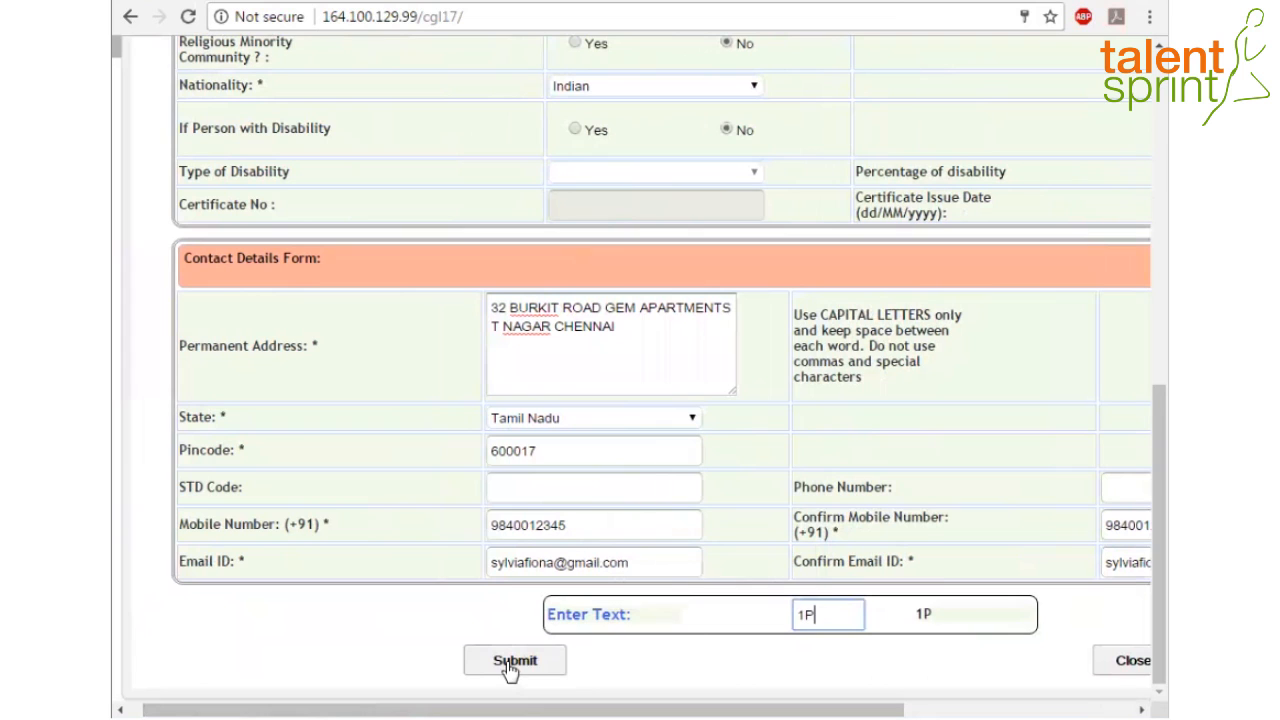
pyautogui.moveTo(1143, 600); pyautogui.dragTo(1137, 244)
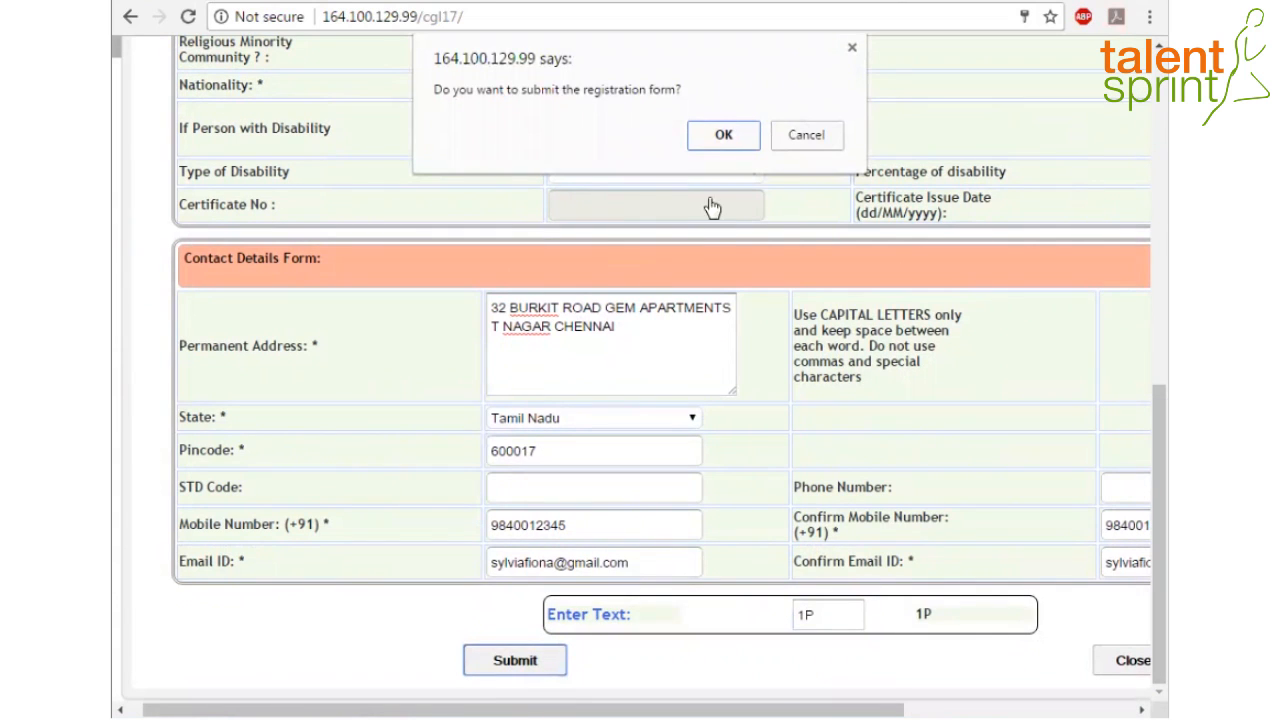
pyautogui.click(740, 133)
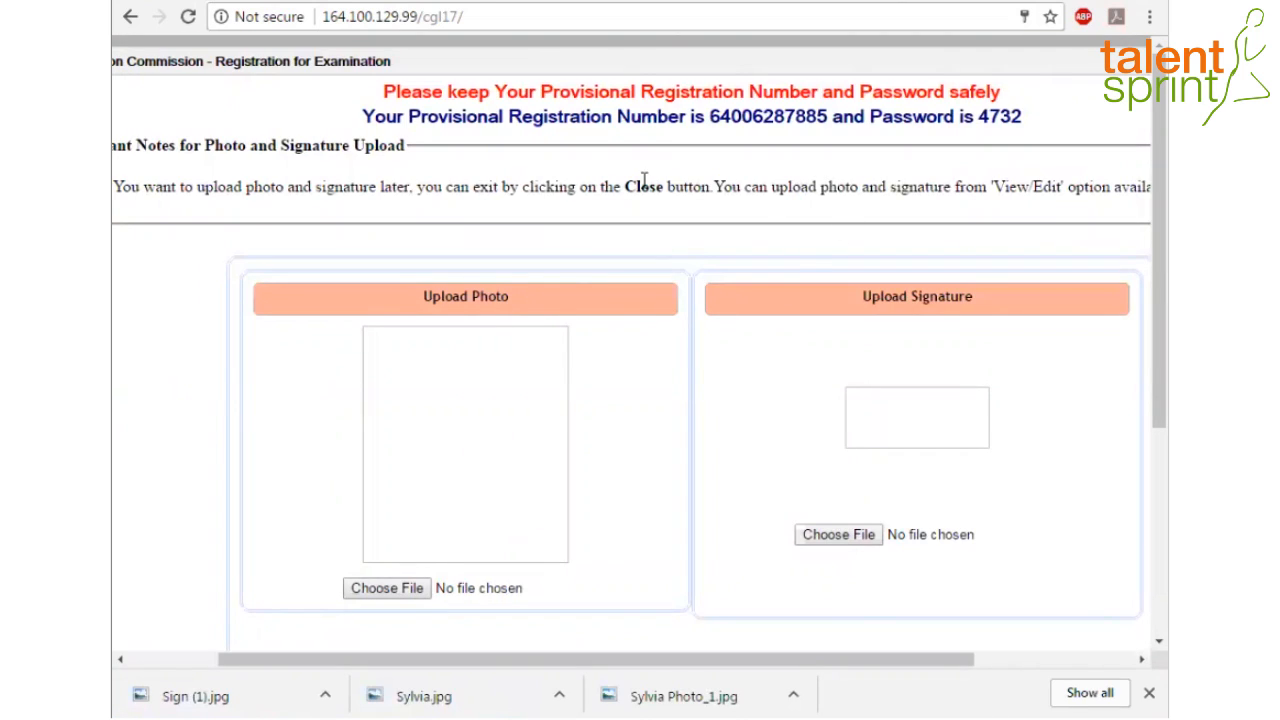
# Select the provisional registration number and password to note them down
pyautogui.moveTo(713, 113); pyautogui.dragTo(828, 117)
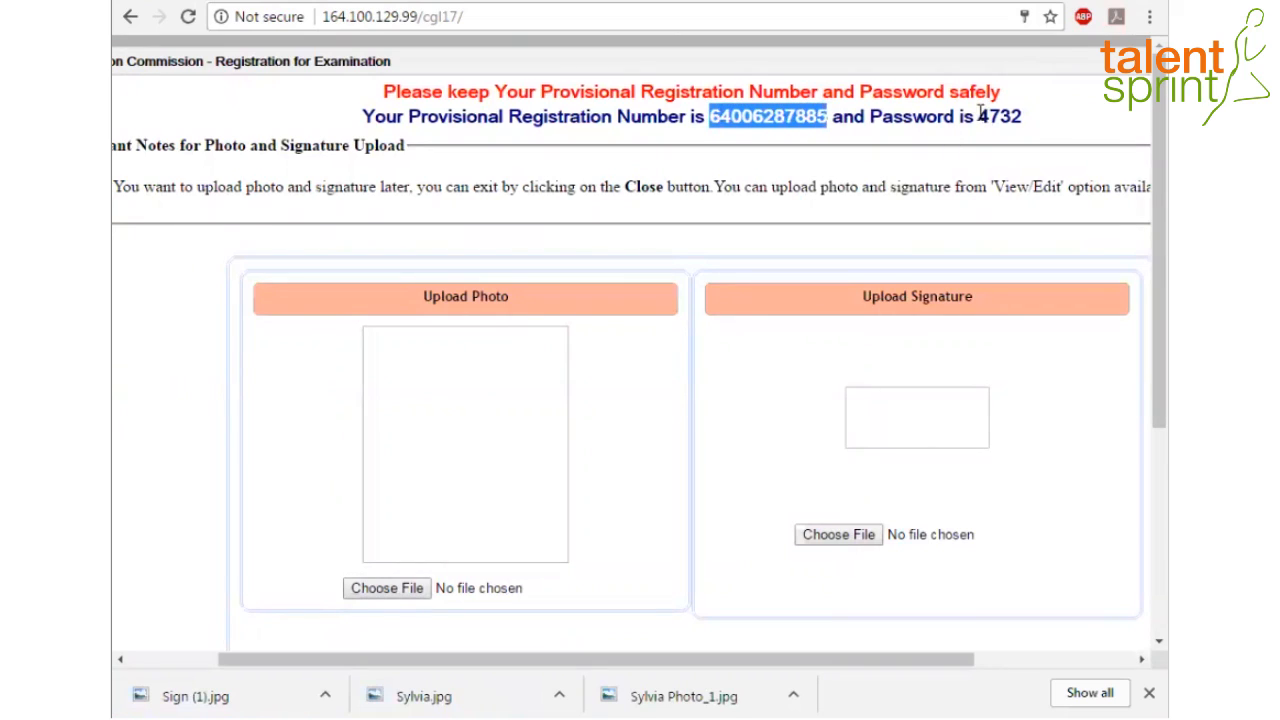
pyautogui.moveTo(977, 116); pyautogui.dragTo(1026, 117)
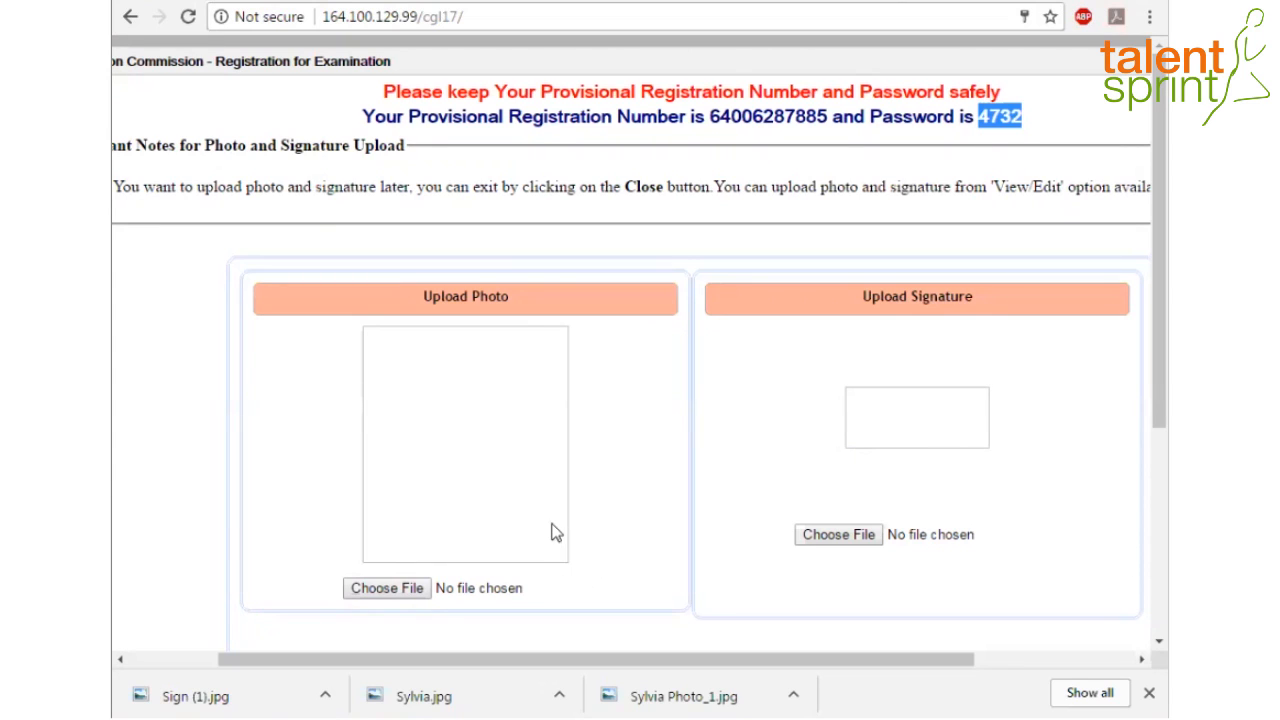
pyautogui.scroll(-2, 555, 535)
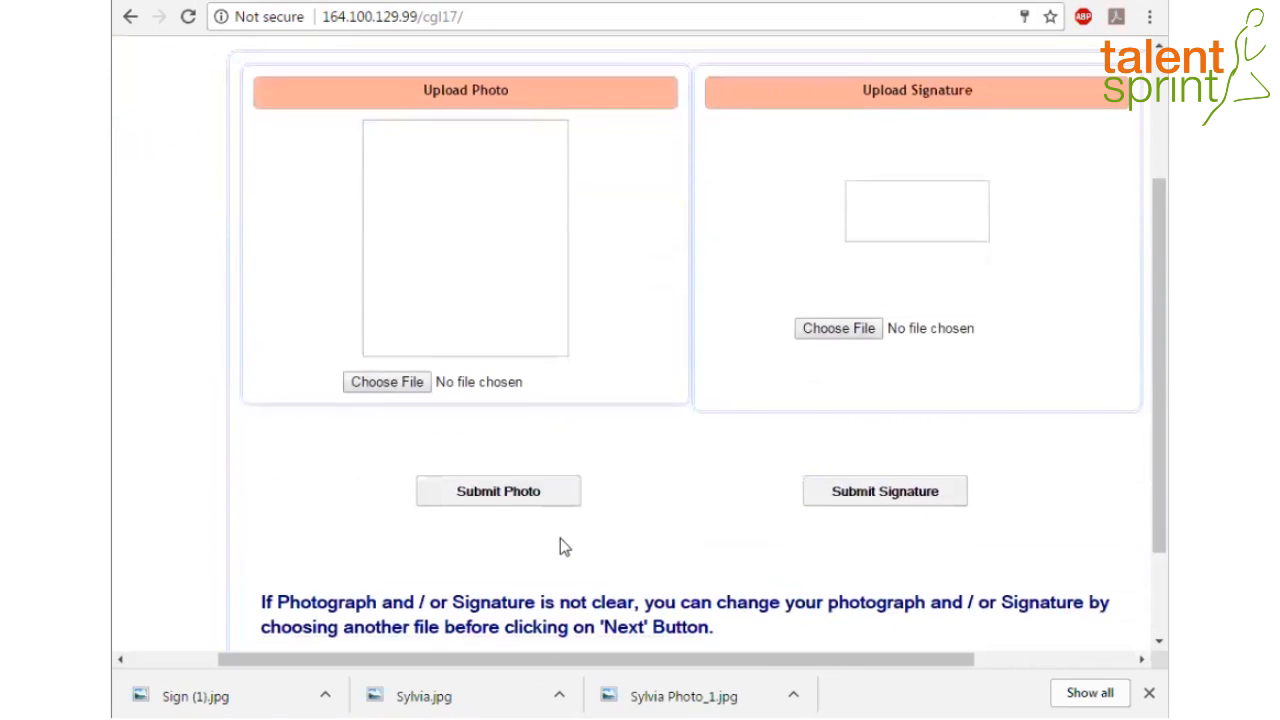
pyautogui.scroll(1, 565, 535)
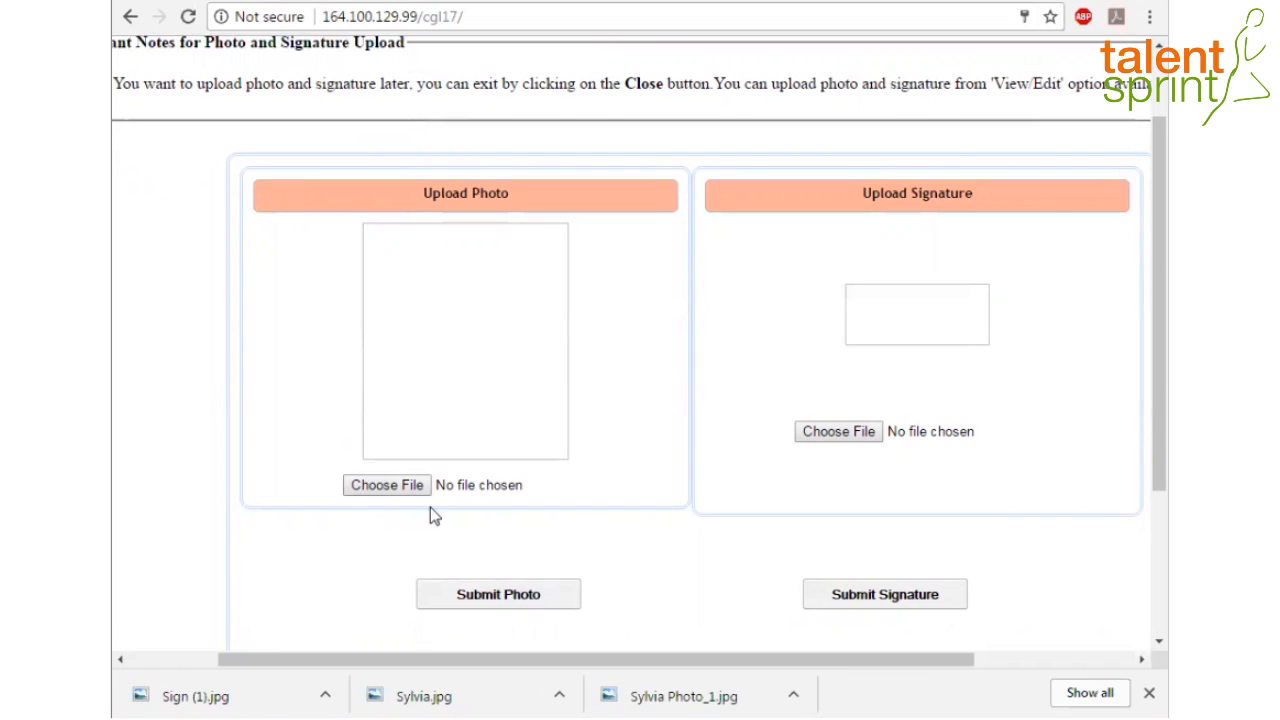
# Choose and upload the candidate's photo, dismissing the success message
pyautogui.click(388, 485)
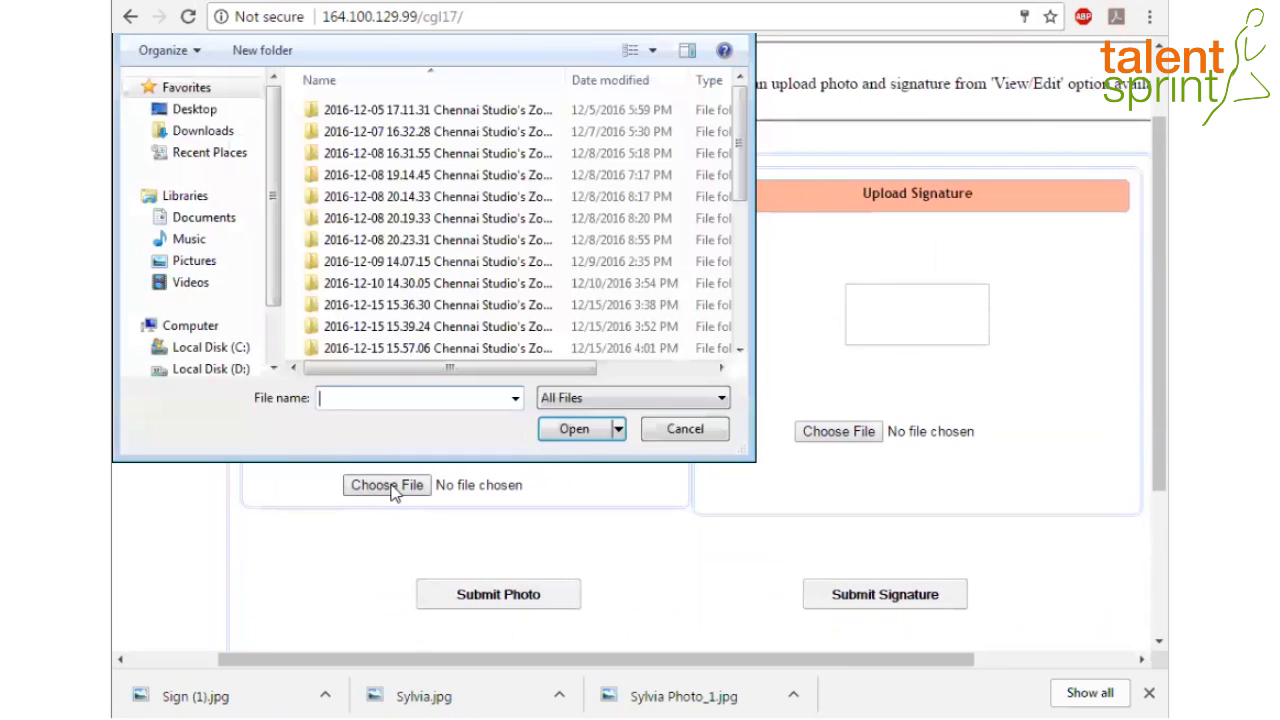
pyautogui.click(517, 600)
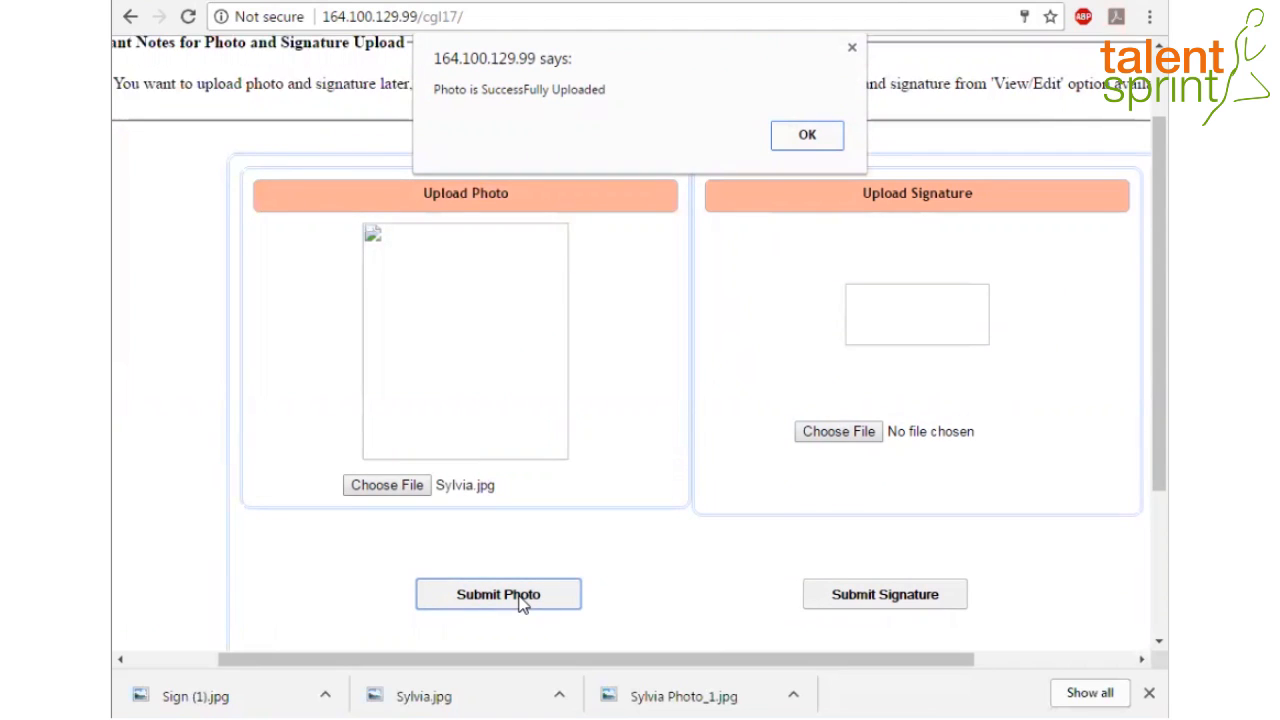
pyautogui.click(811, 134)
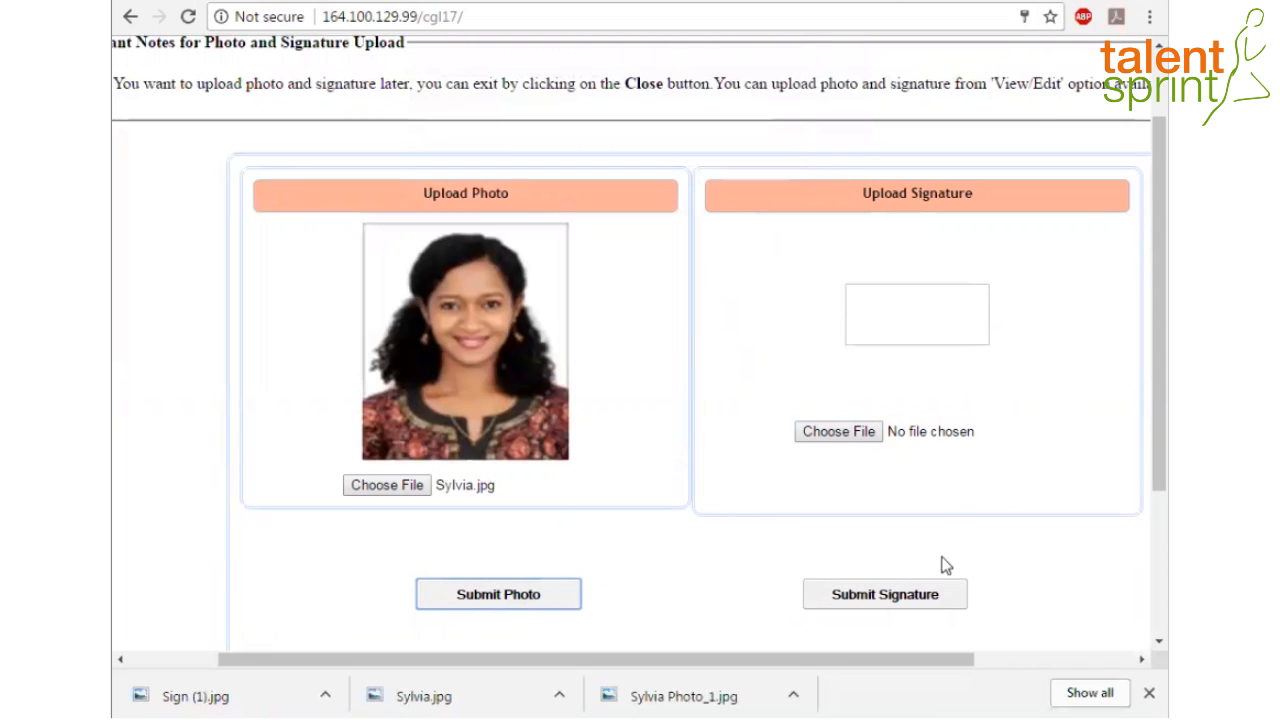
# Upload Sign (1).jpg as the signature and dismiss the confirmation
pyautogui.click(840, 432)
pyautogui.doubleClick(336, 333)
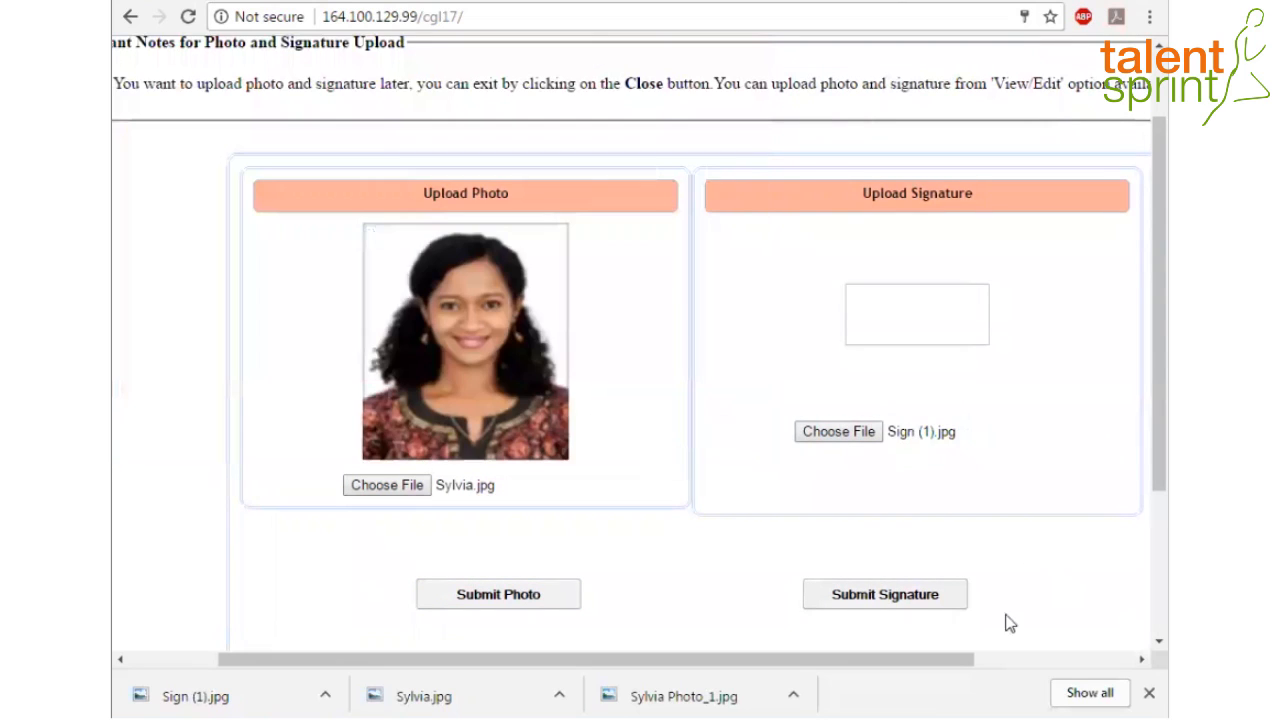
pyautogui.click(894, 600)
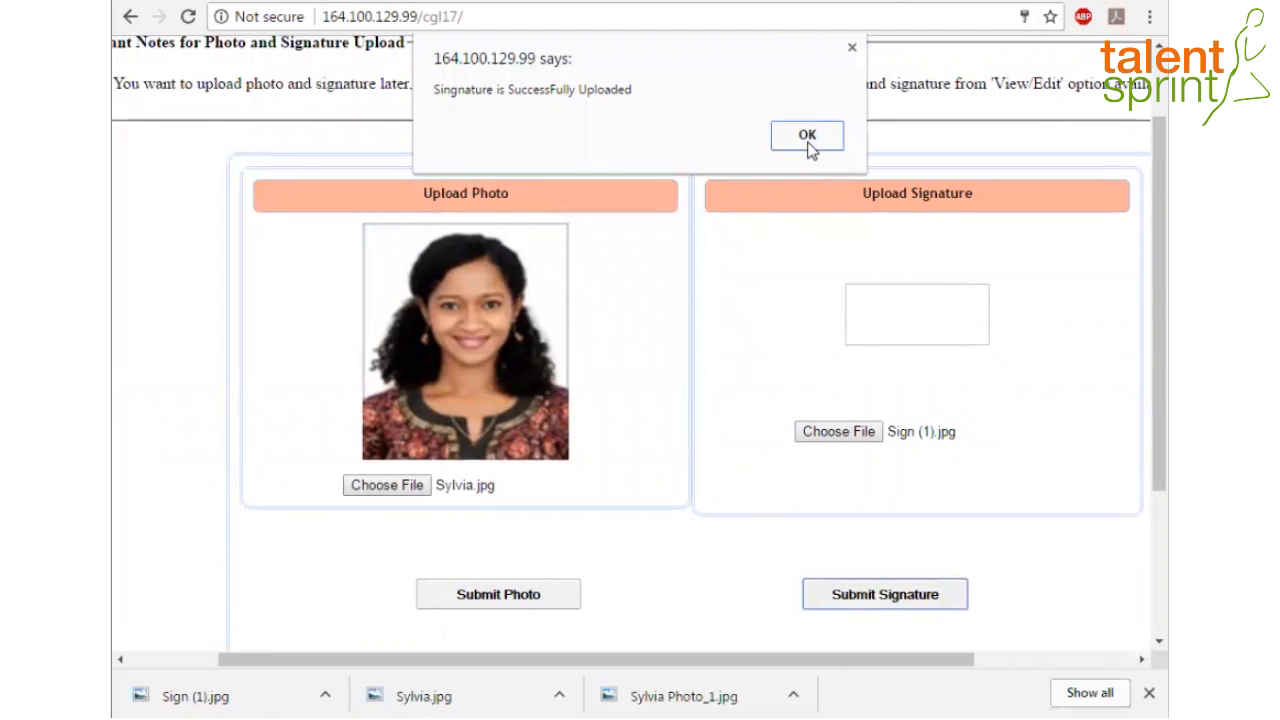
pyautogui.click(808, 140)
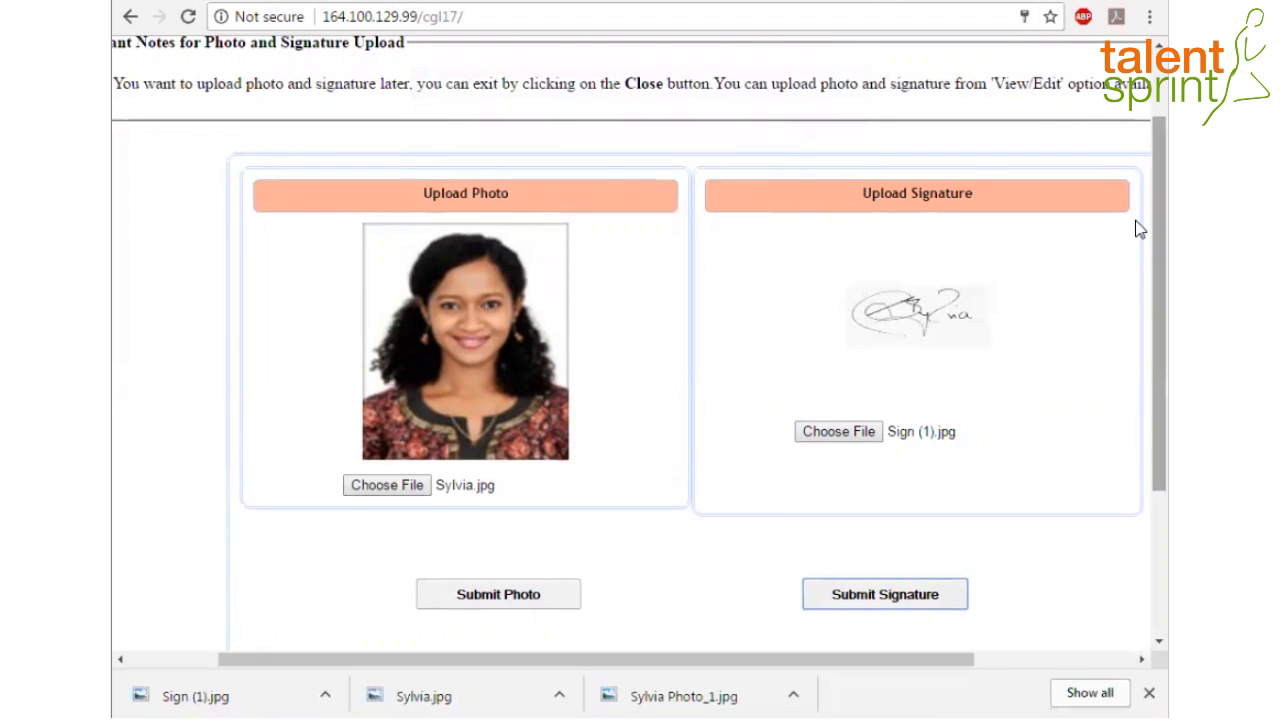
pyautogui.moveTo(1140, 228); pyautogui.dragTo(1136, 384)
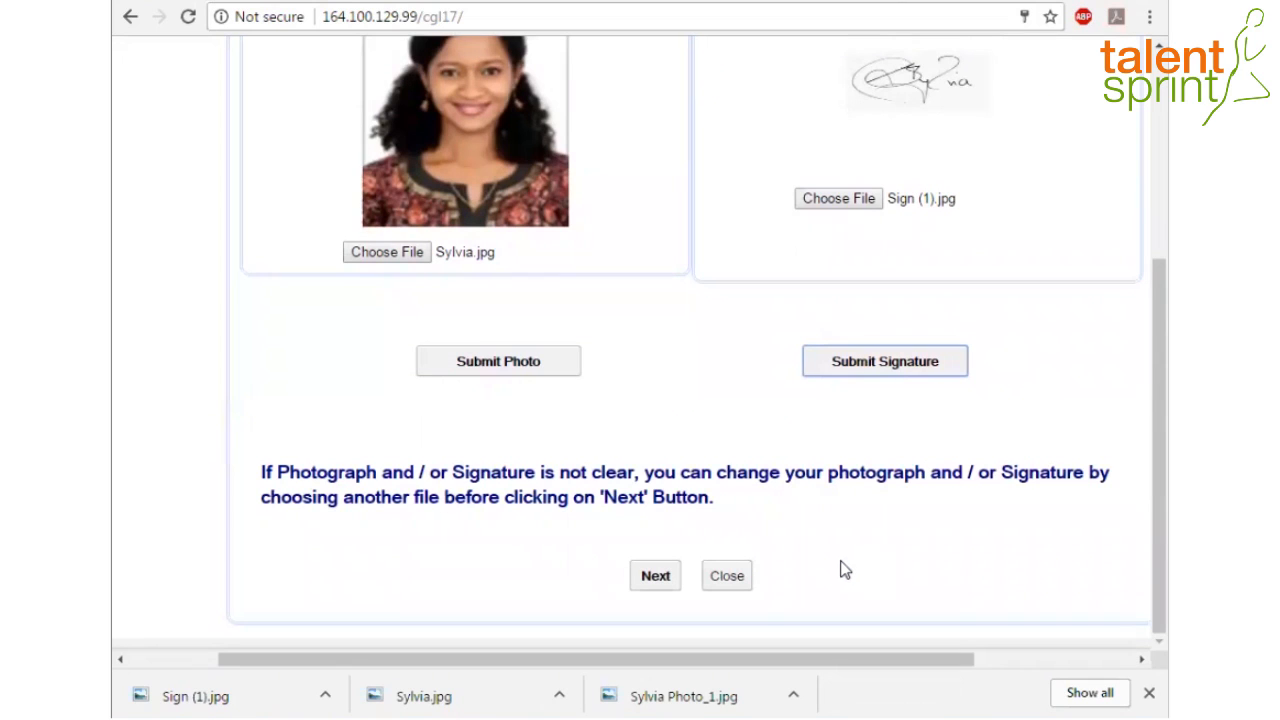
# Finish the registration with Next and acknowledge the Registration Completed alert
pyautogui.scroll(1, 1140, 470)
pyautogui.scroll(1, 1140, 470)
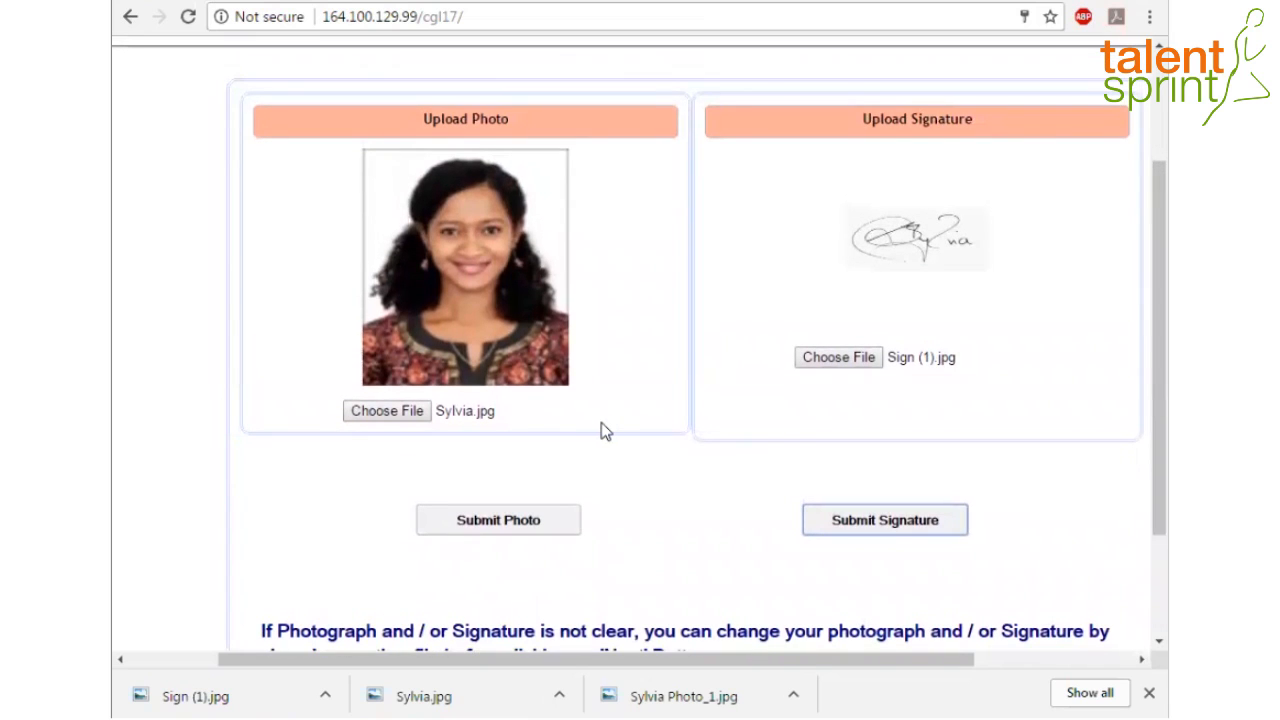
pyautogui.scroll(-3, 700, 457)
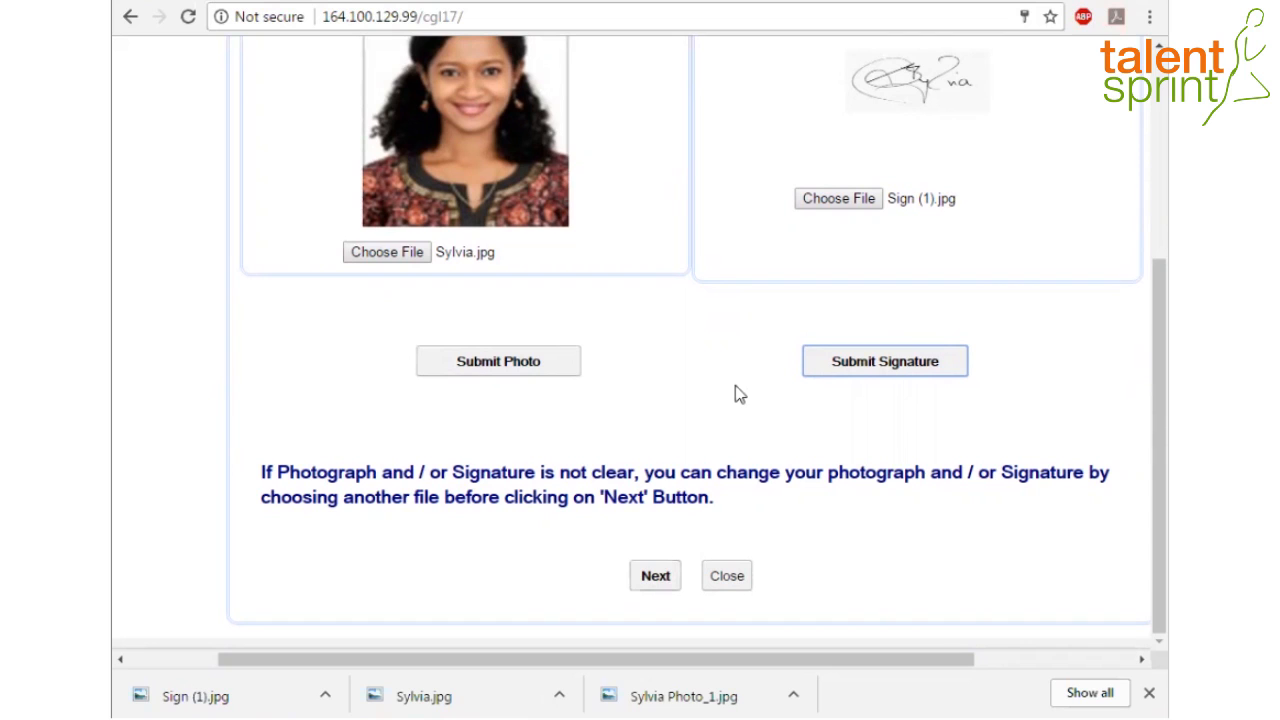
pyautogui.scroll(1, 1140, 428)
pyautogui.scroll(1, 1137, 400)
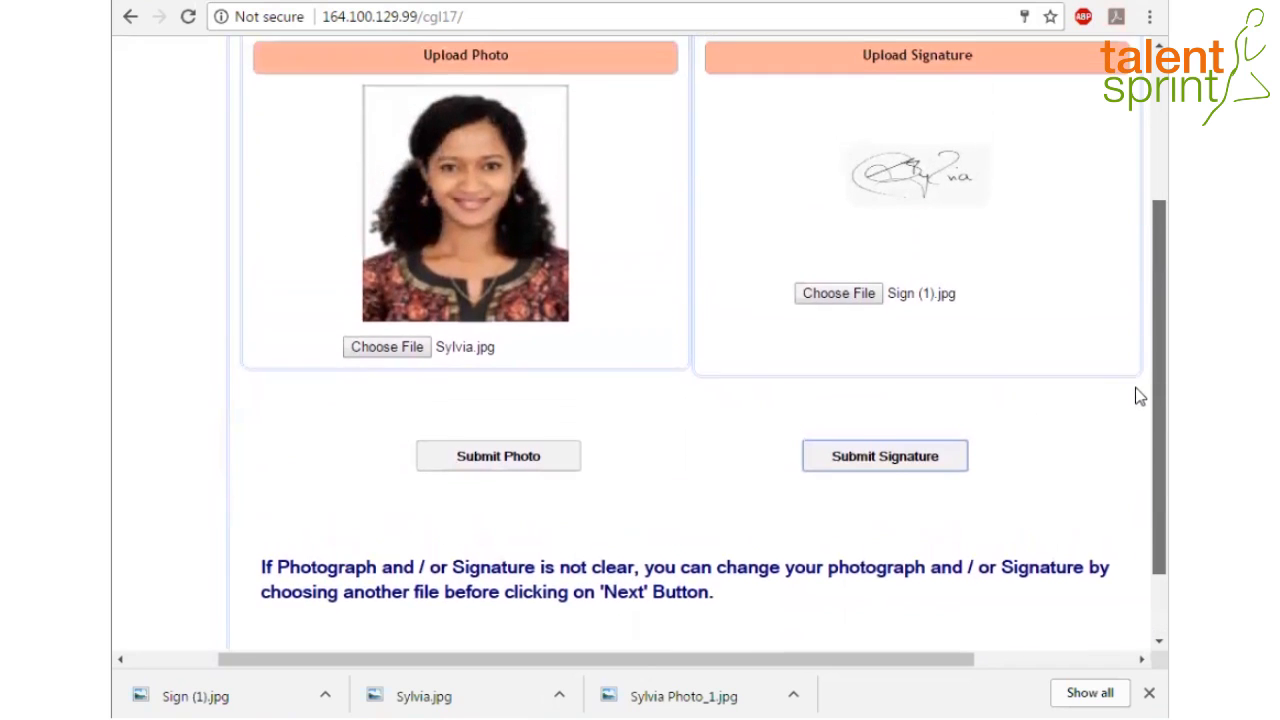
pyautogui.scroll(-1, 1137, 426)
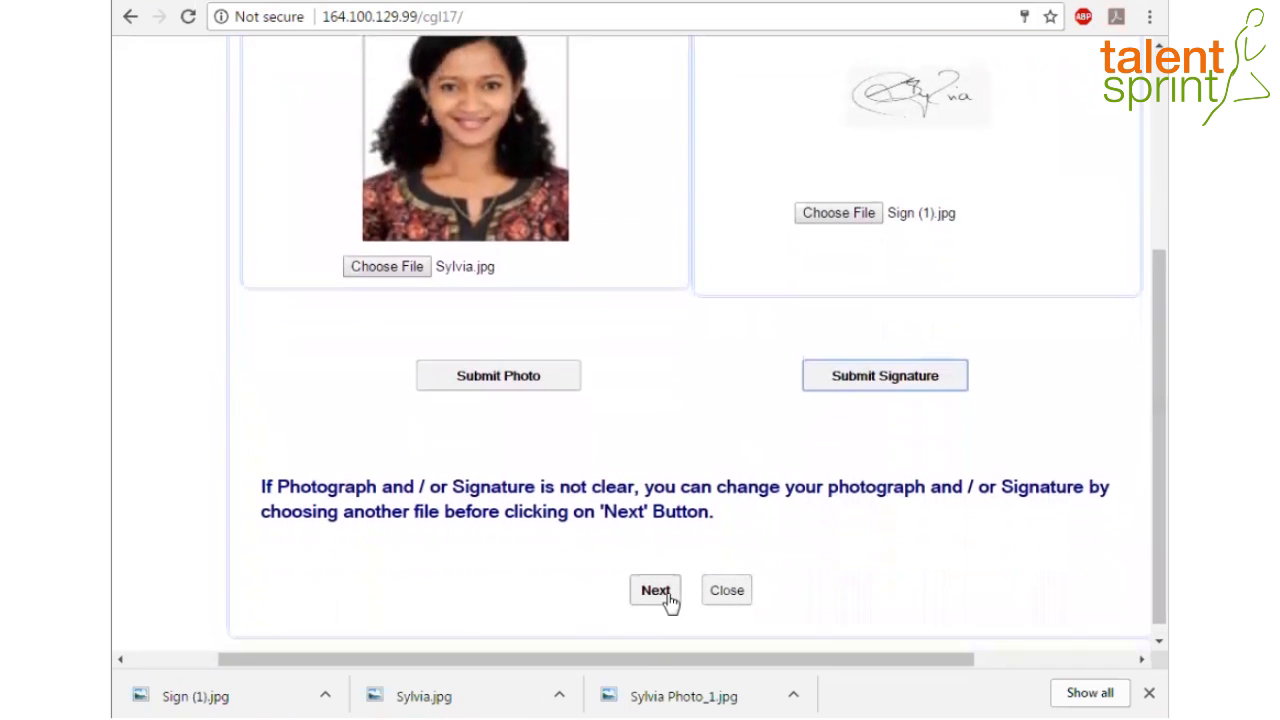
pyautogui.click(668, 600)
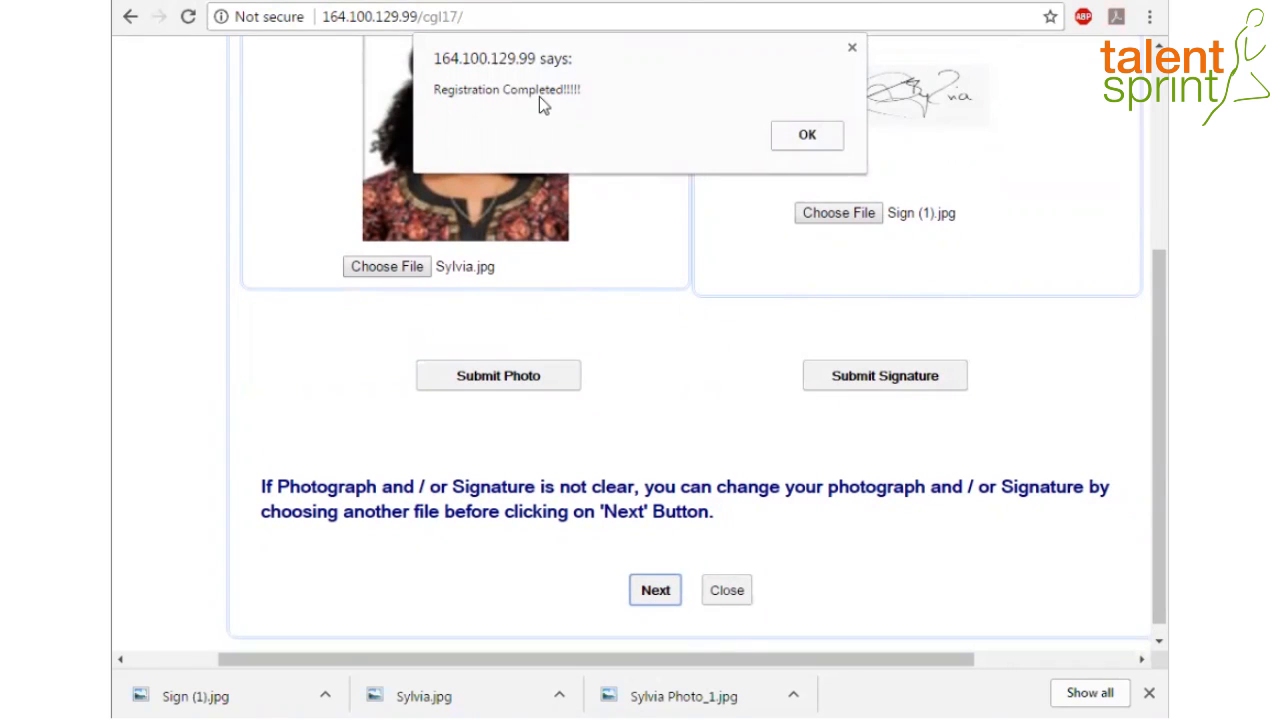
pyautogui.click(810, 137)
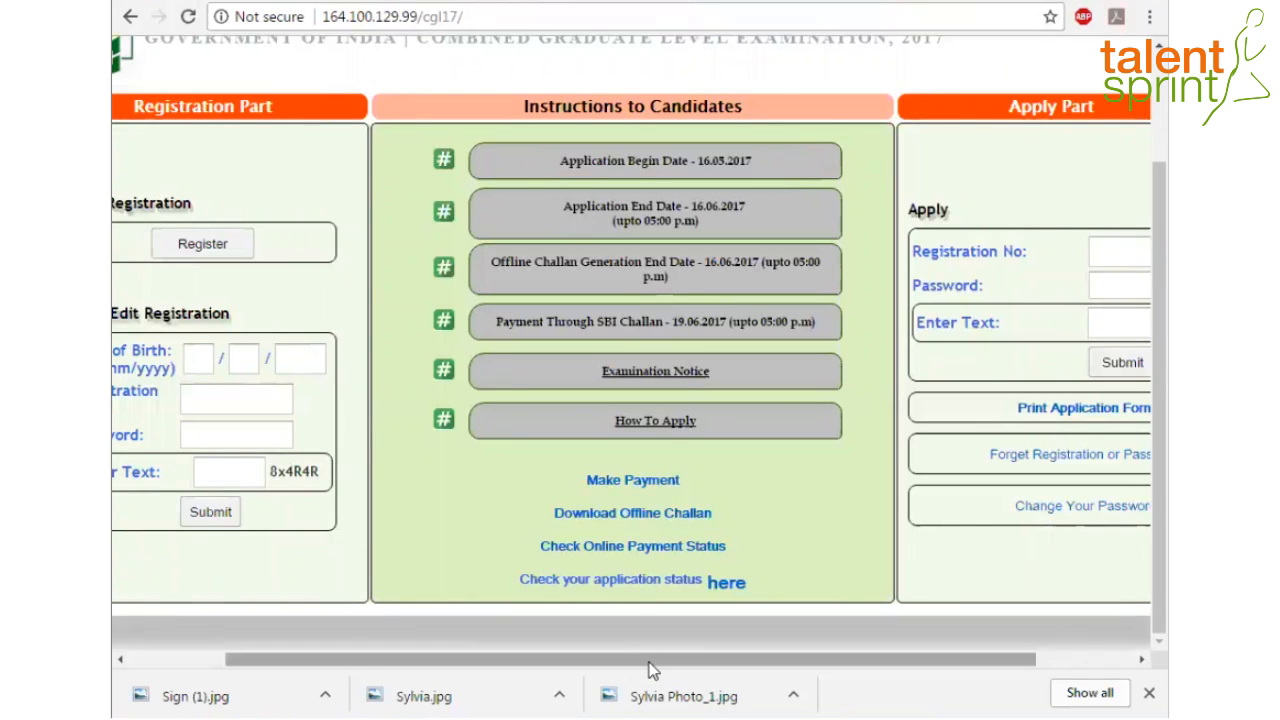
# Log in under Apply Part with the registration number, password and captcha text
pyautogui.moveTo(648, 662); pyautogui.dragTo(768, 657)
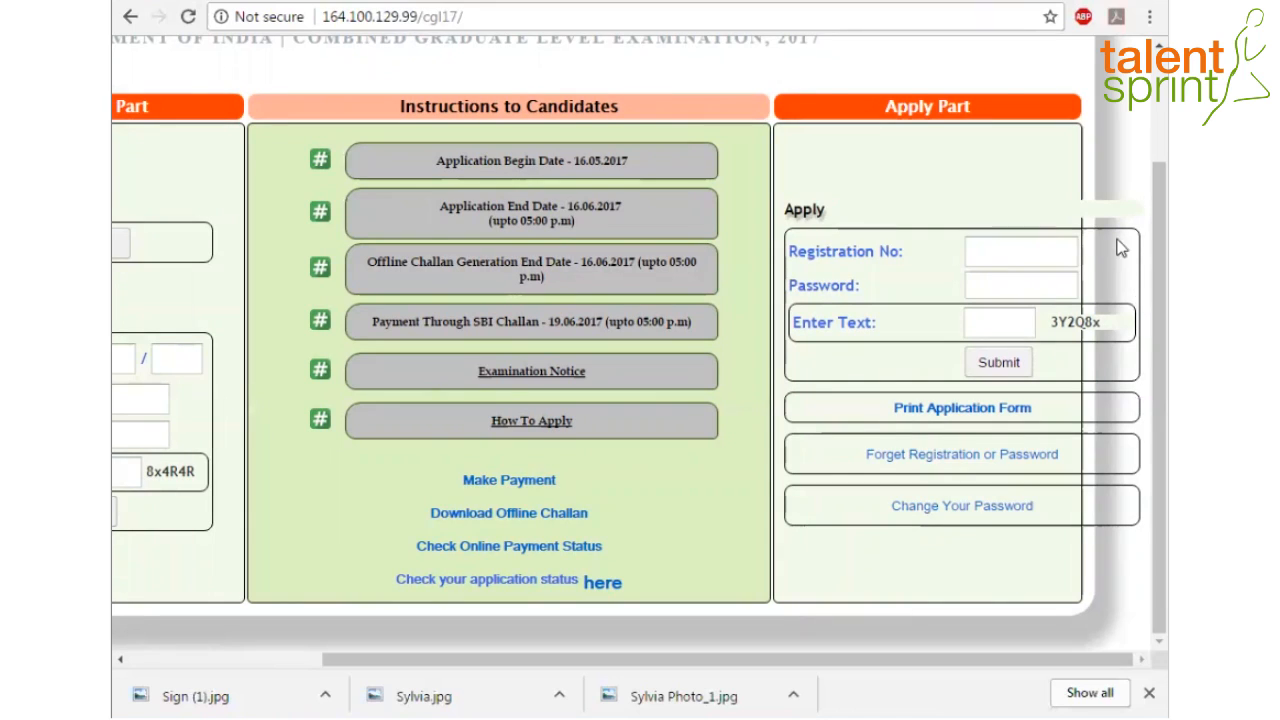
pyautogui.click(1005, 248)
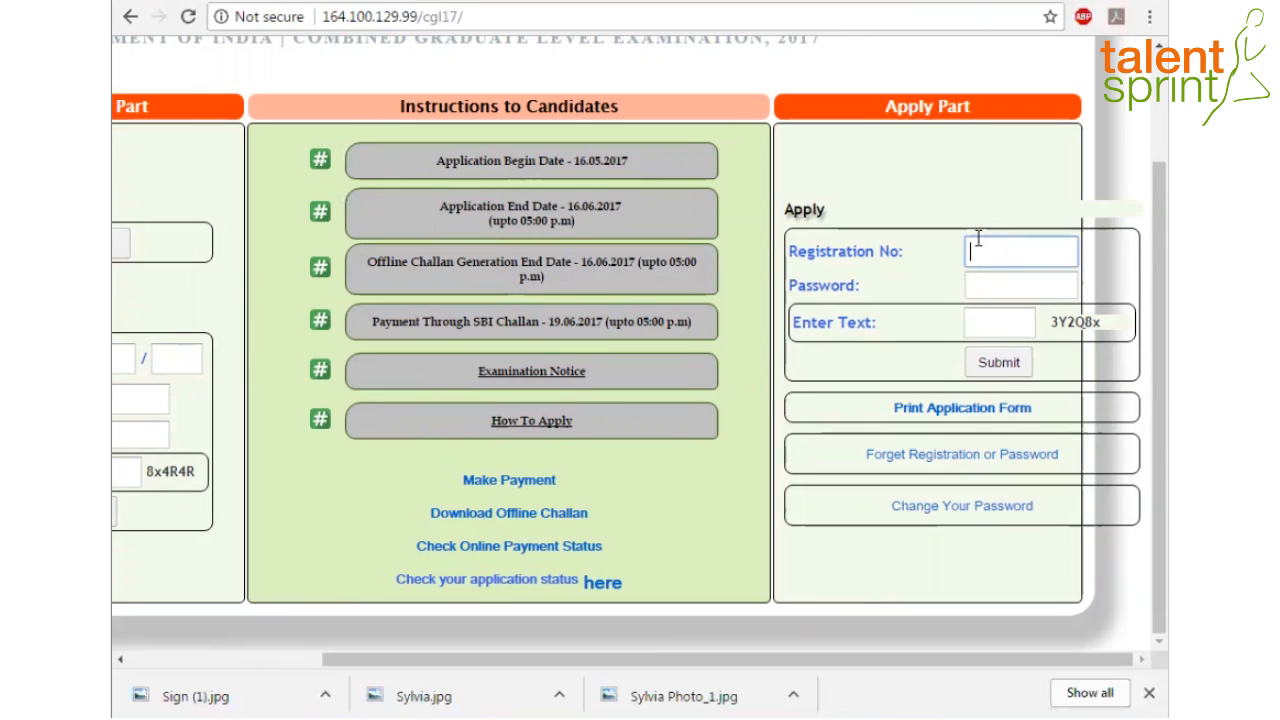
pyautogui.click(993, 289)
pyautogui.click(1000, 326)
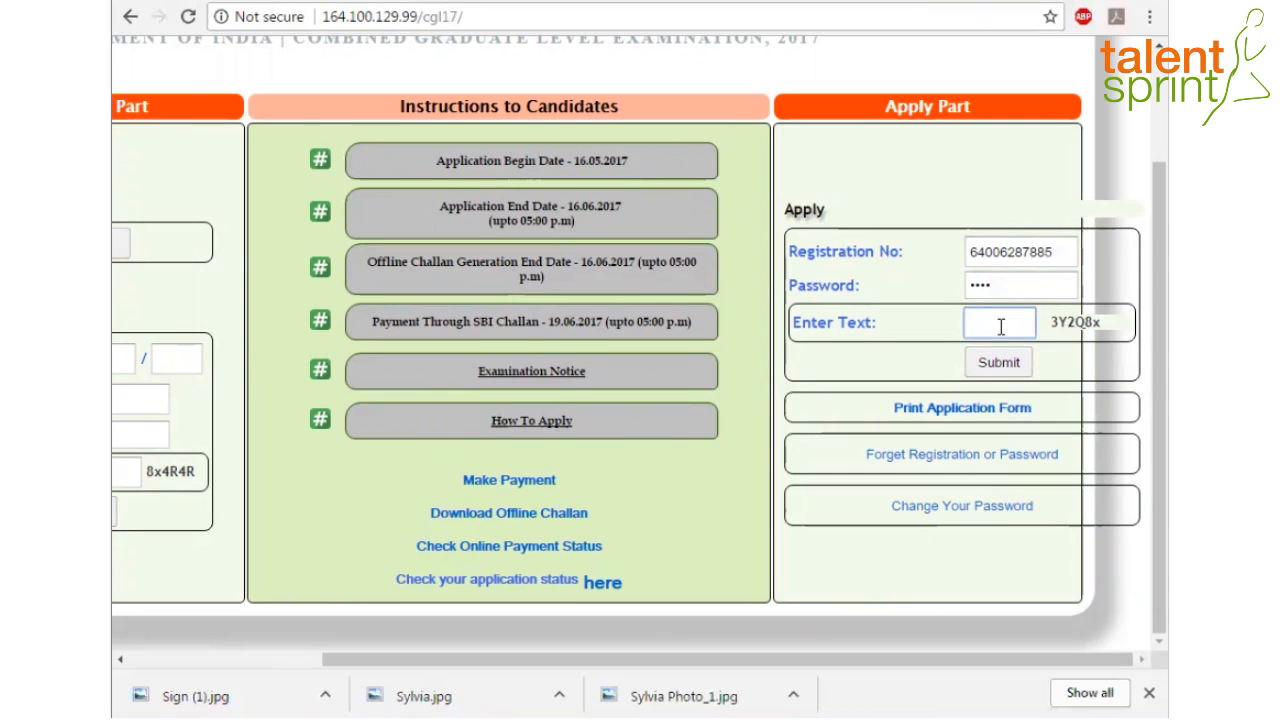
pyautogui.write('3Y2')
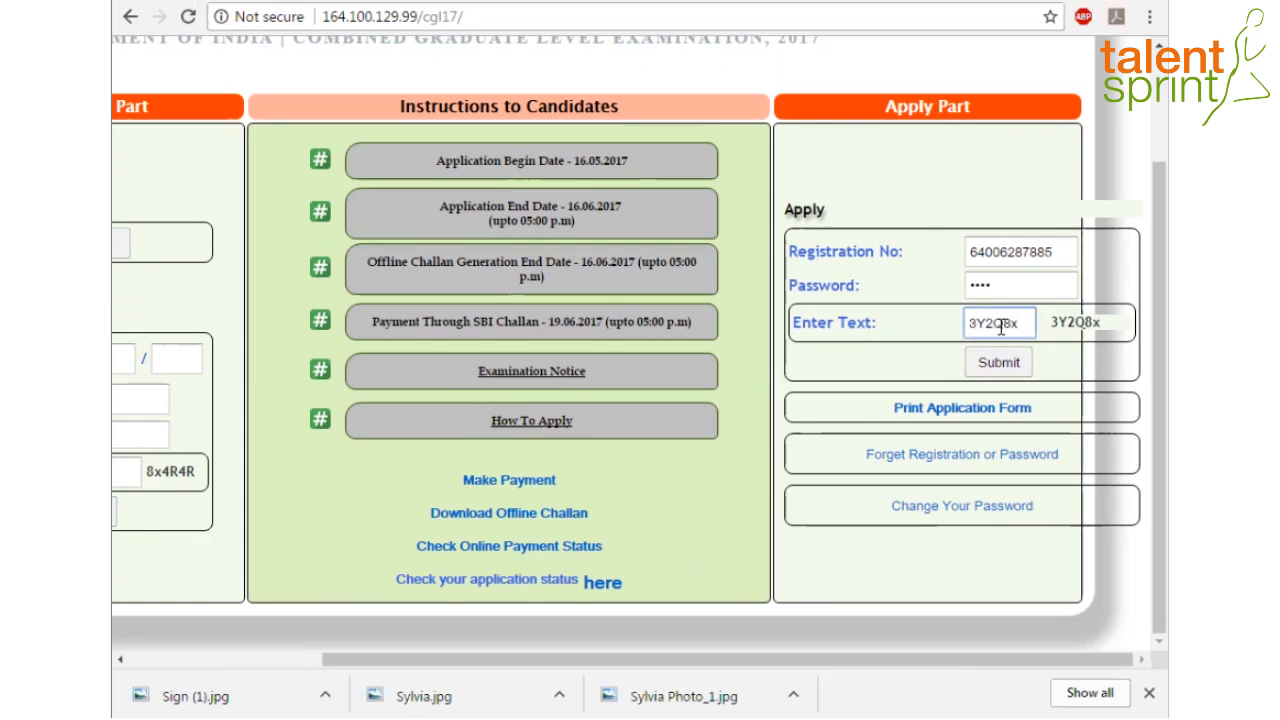
pyautogui.write('Q8x')
pyautogui.click(999, 362)
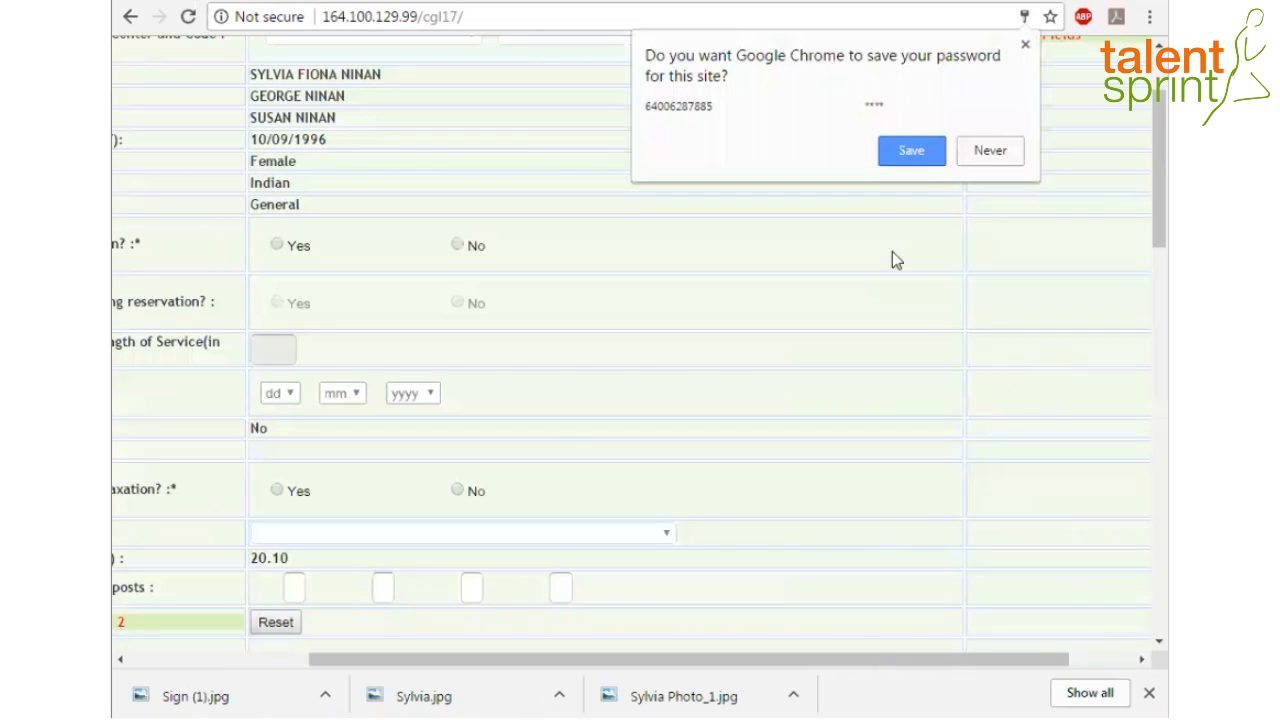
# Decline Chrome's offer to save the password and bring the exam-centre fields into view
pyautogui.click(1006, 152)
pyautogui.scroll(1, 1140, 183)
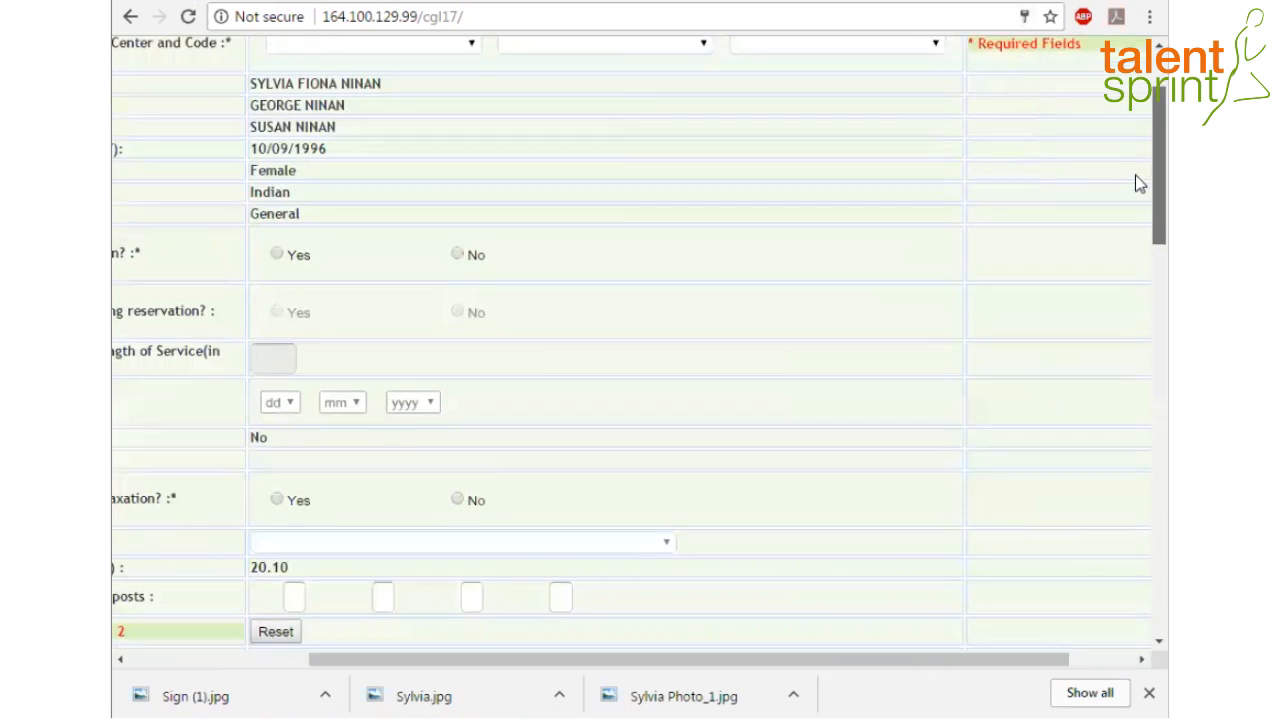
pyautogui.scroll(3, 1136, 170)
pyautogui.moveTo(533, 661); pyautogui.dragTo(342, 690)
pyautogui.moveTo(632, 662); pyautogui.dragTo(670, 675)
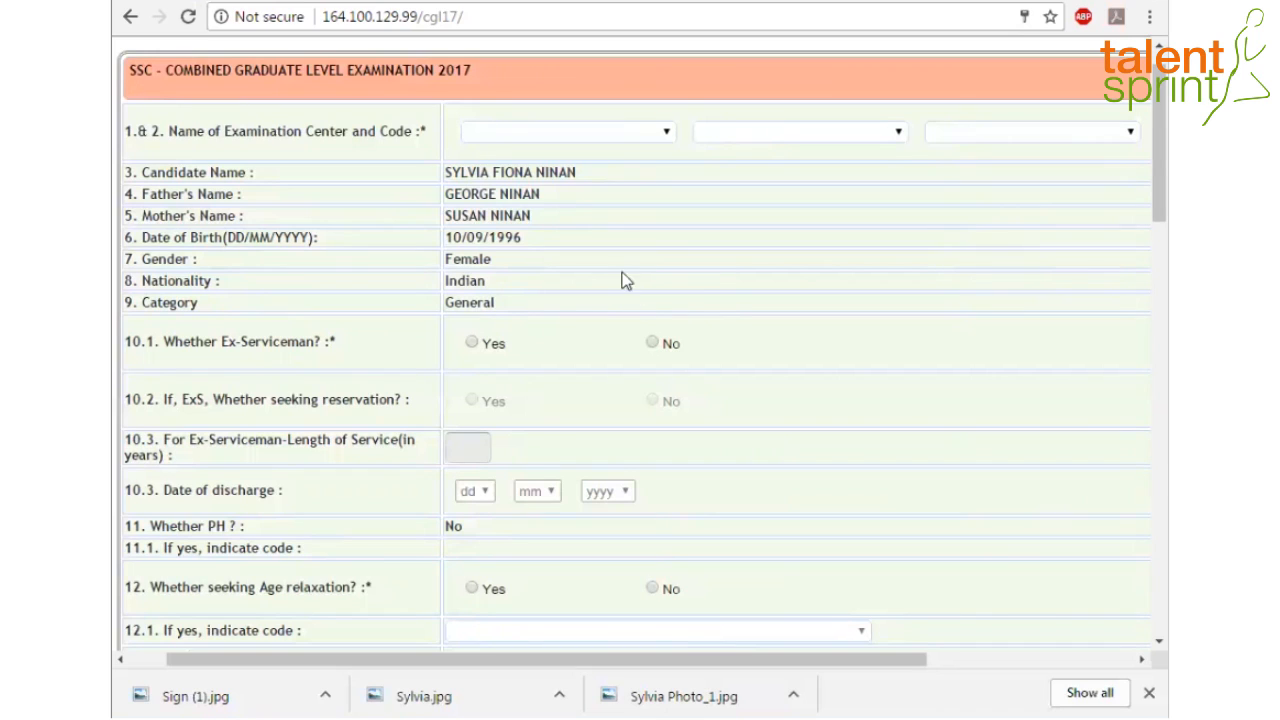
# Choose SR-Chennai(8201), SR-Coimbatore(8202) and SR-Madurai(8204) as the first, second and third exam centres
pyautogui.click(669, 134)
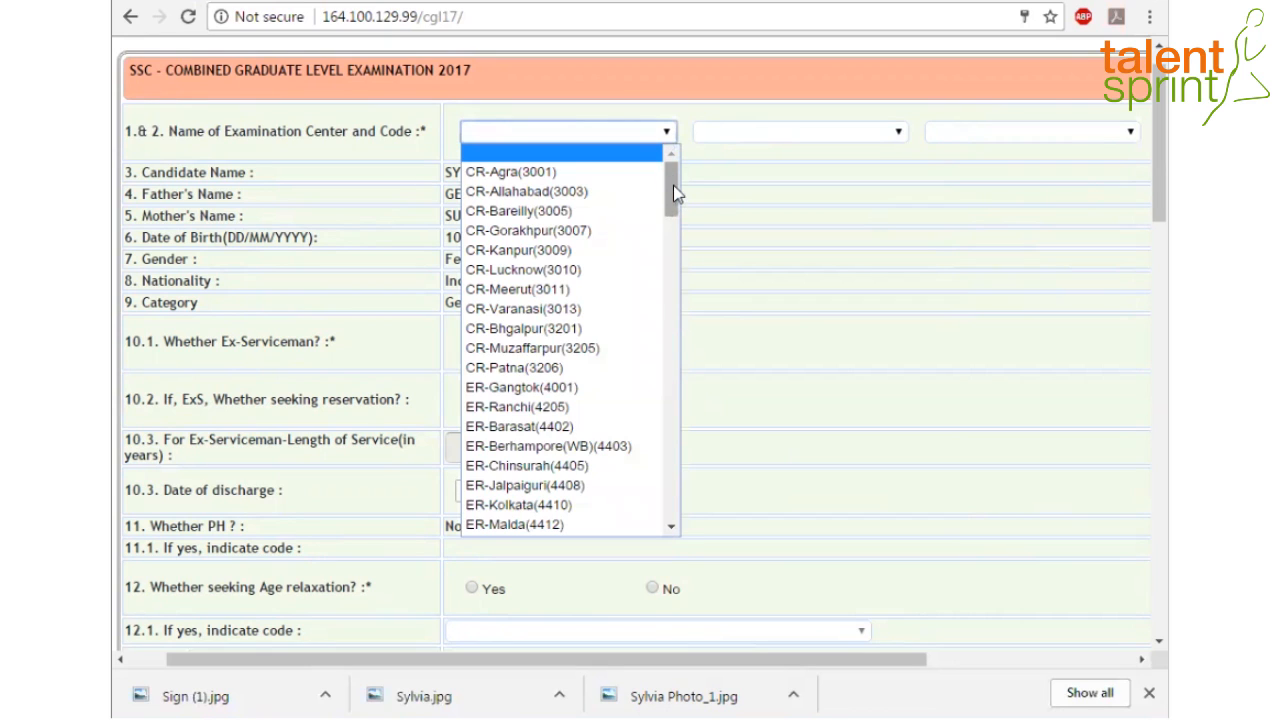
pyautogui.moveTo(673, 185); pyautogui.dragTo(717, 352)
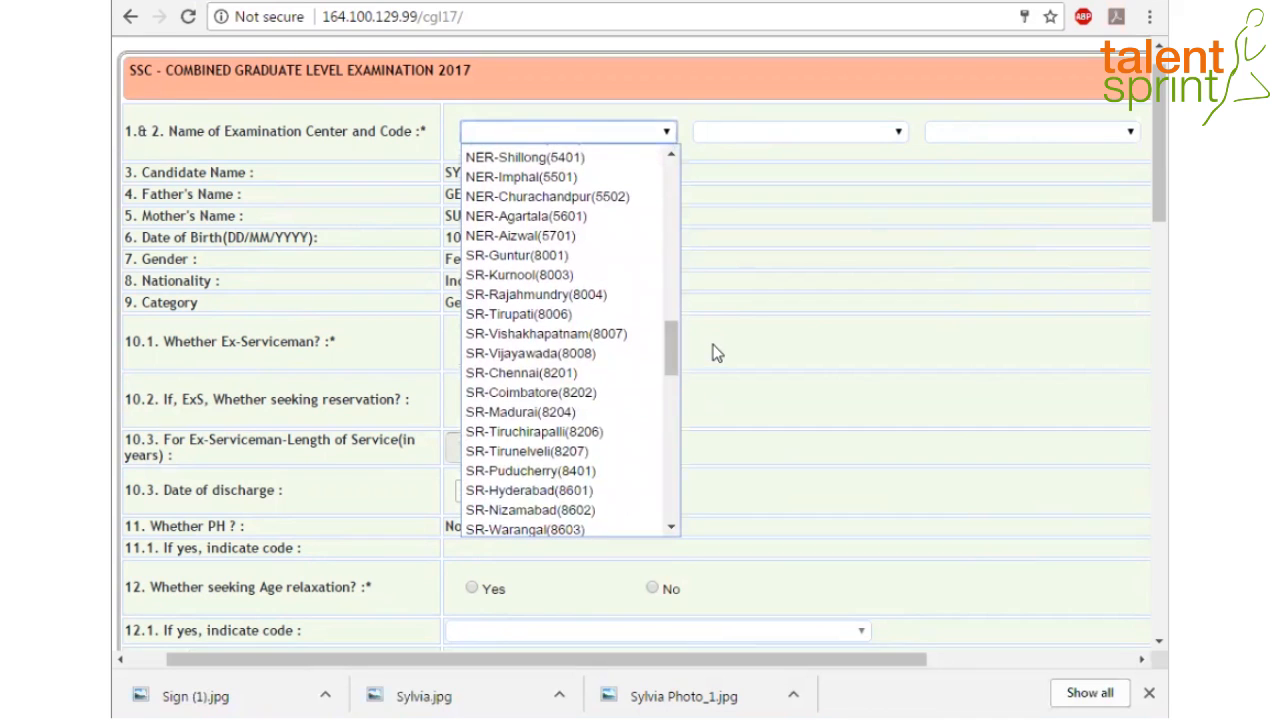
pyautogui.click(571, 373)
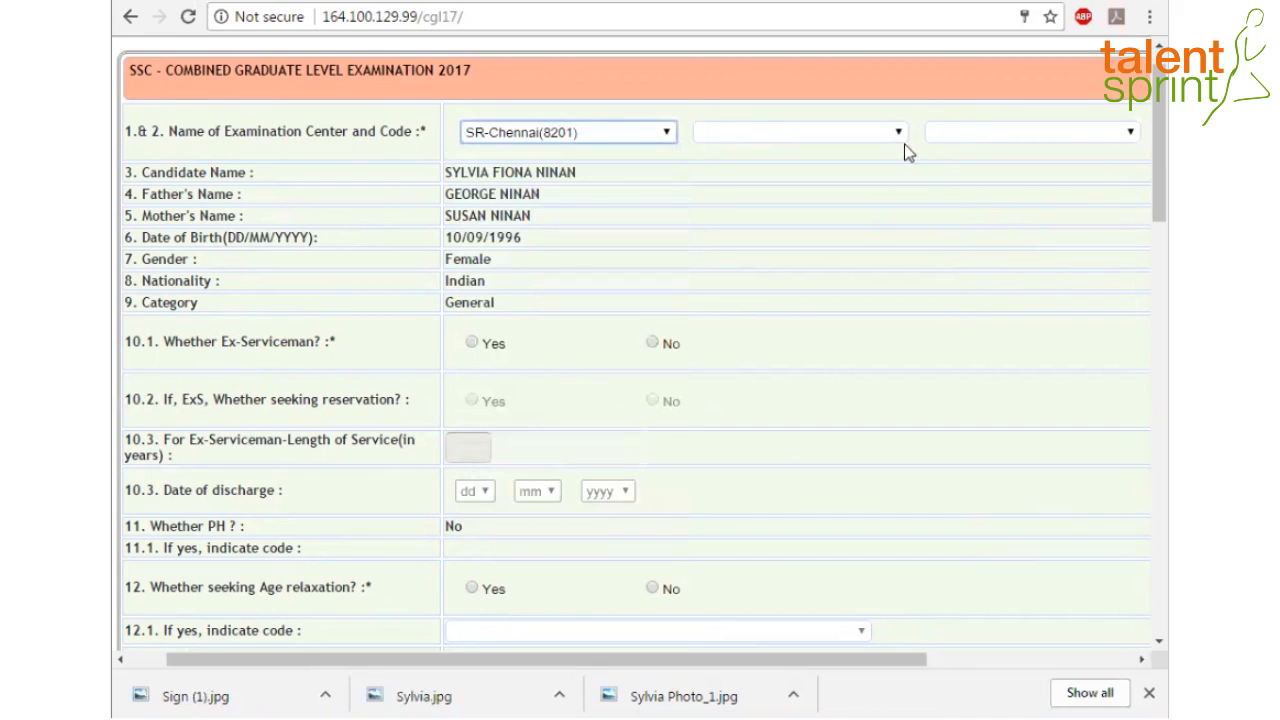
pyautogui.click(900, 136)
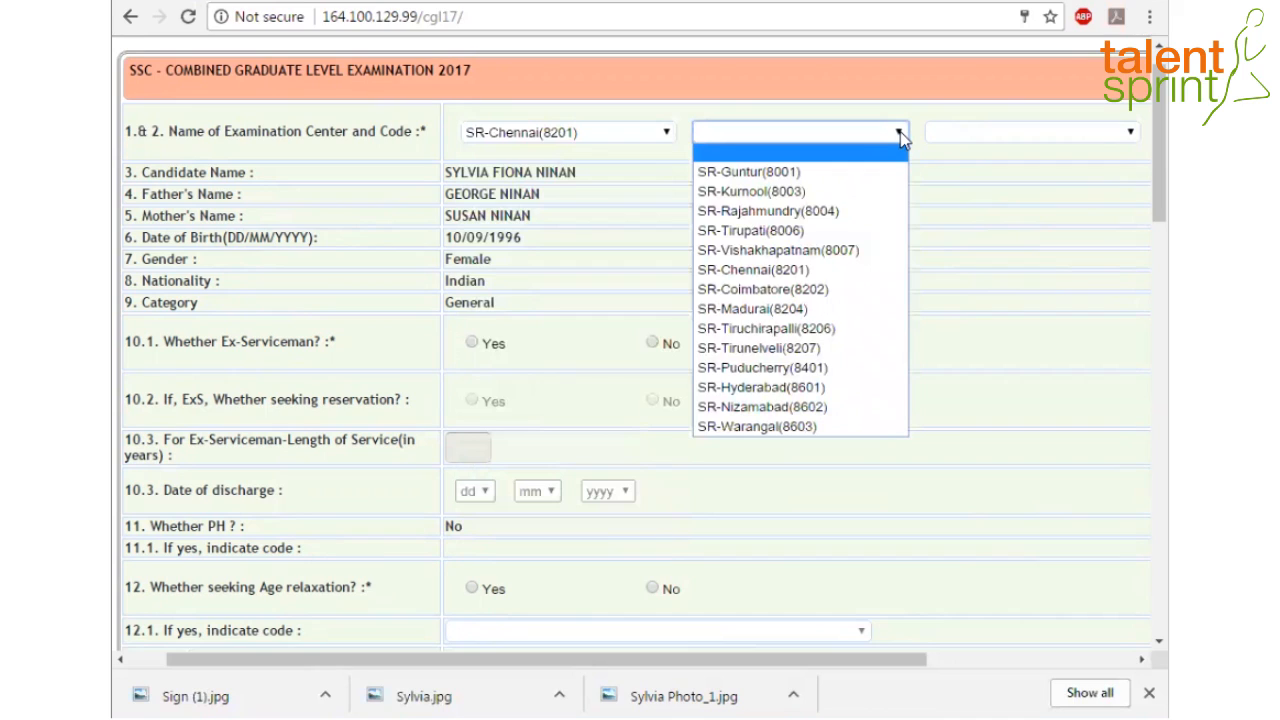
pyautogui.click(808, 289)
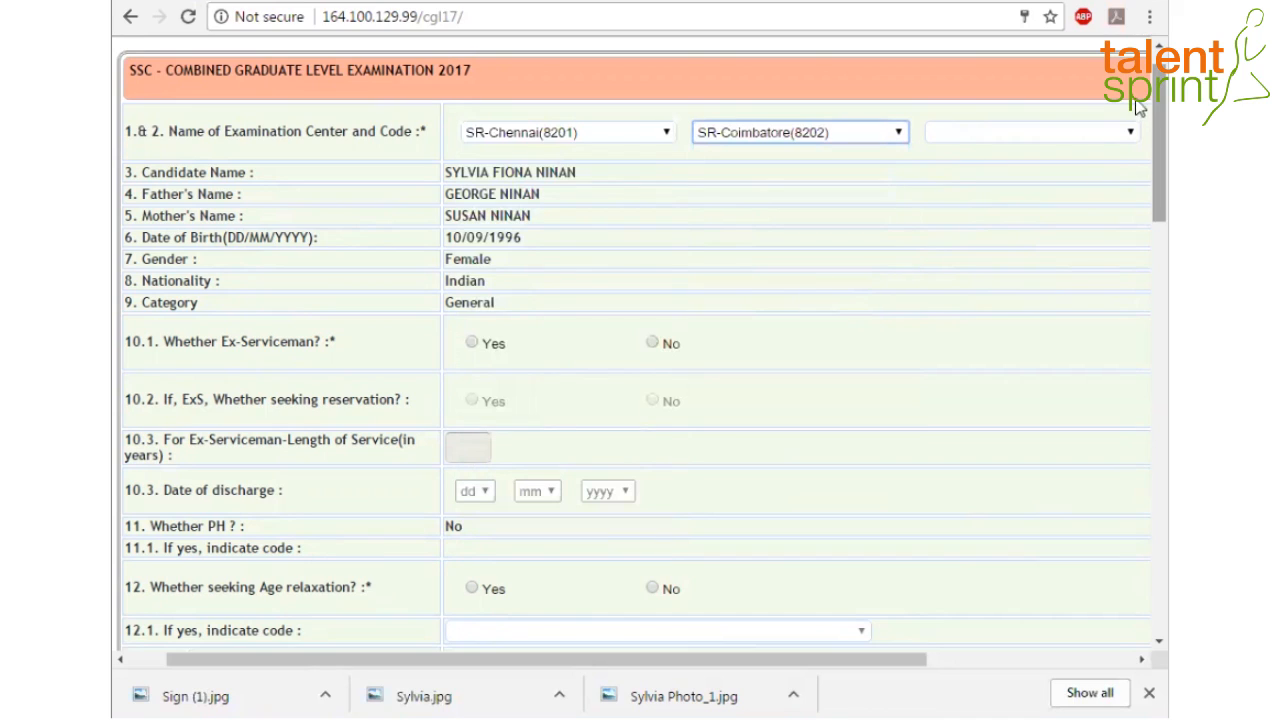
pyautogui.click(1132, 136)
pyautogui.click(982, 306)
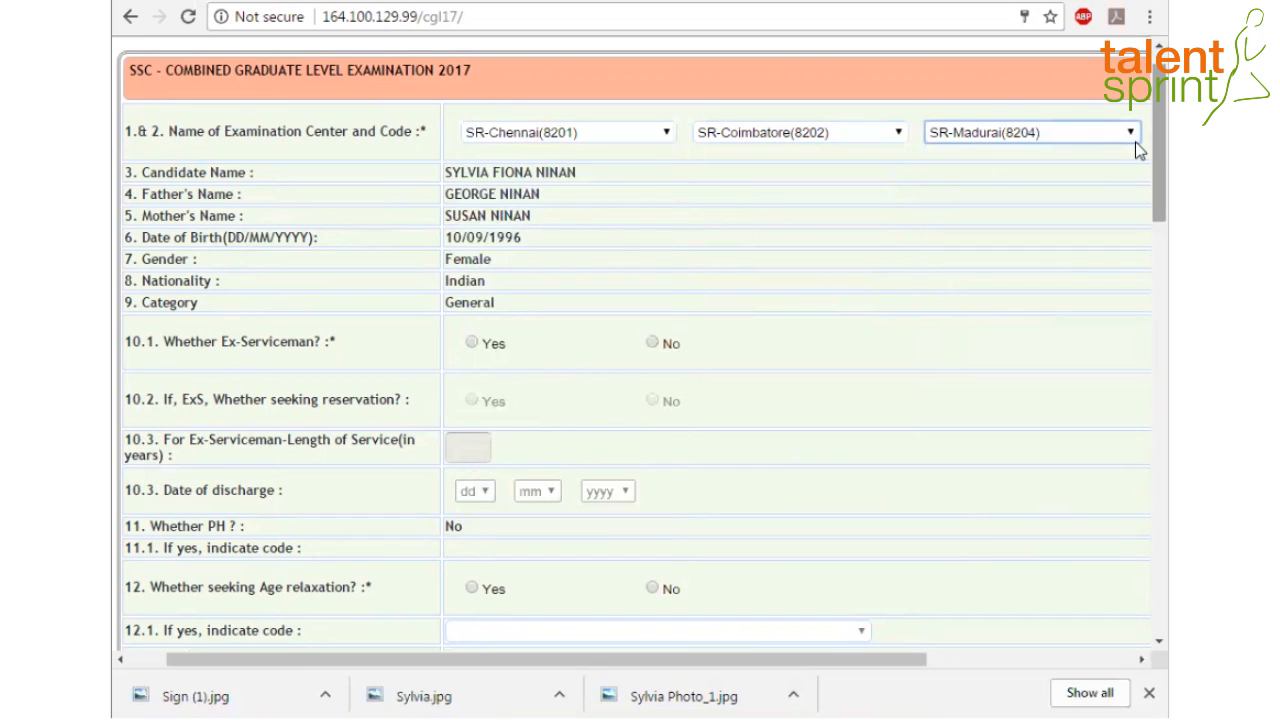
# Answer No to question 10.1 Ex-Serviceman
pyautogui.scroll(-1, 1138, 160)
pyautogui.scroll(-1, 1137, 158)
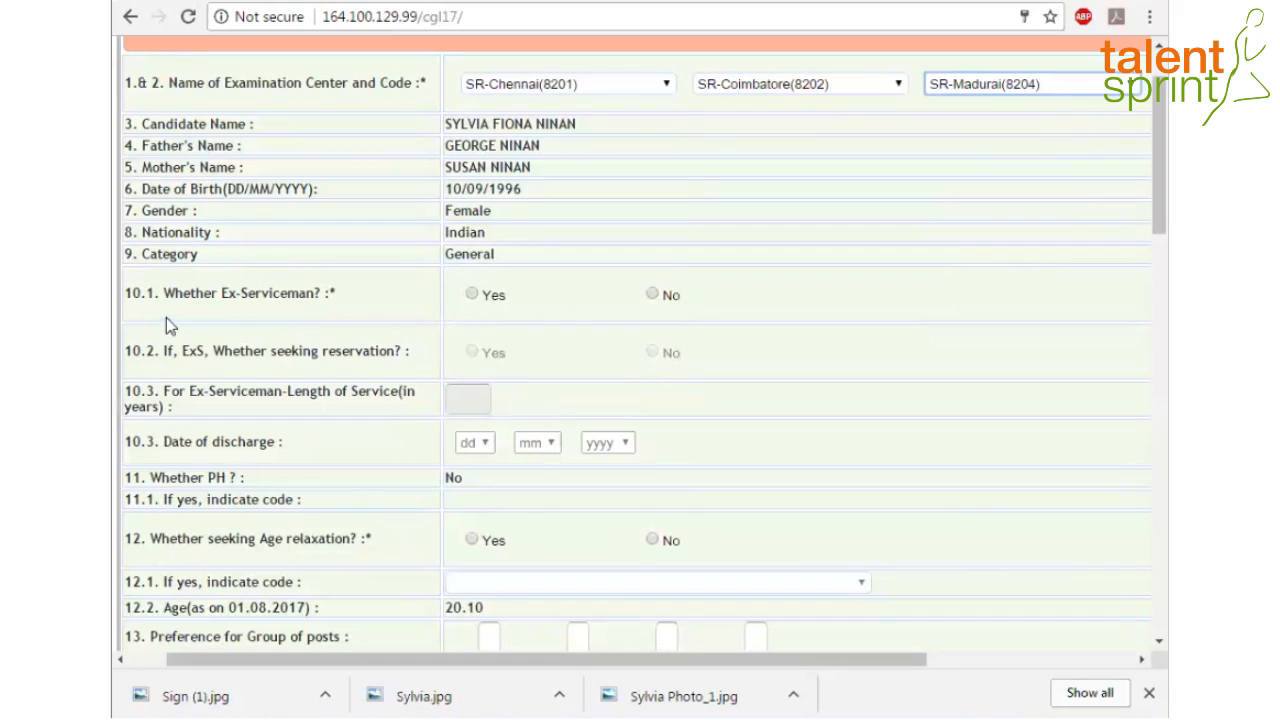
pyautogui.click(652, 295)
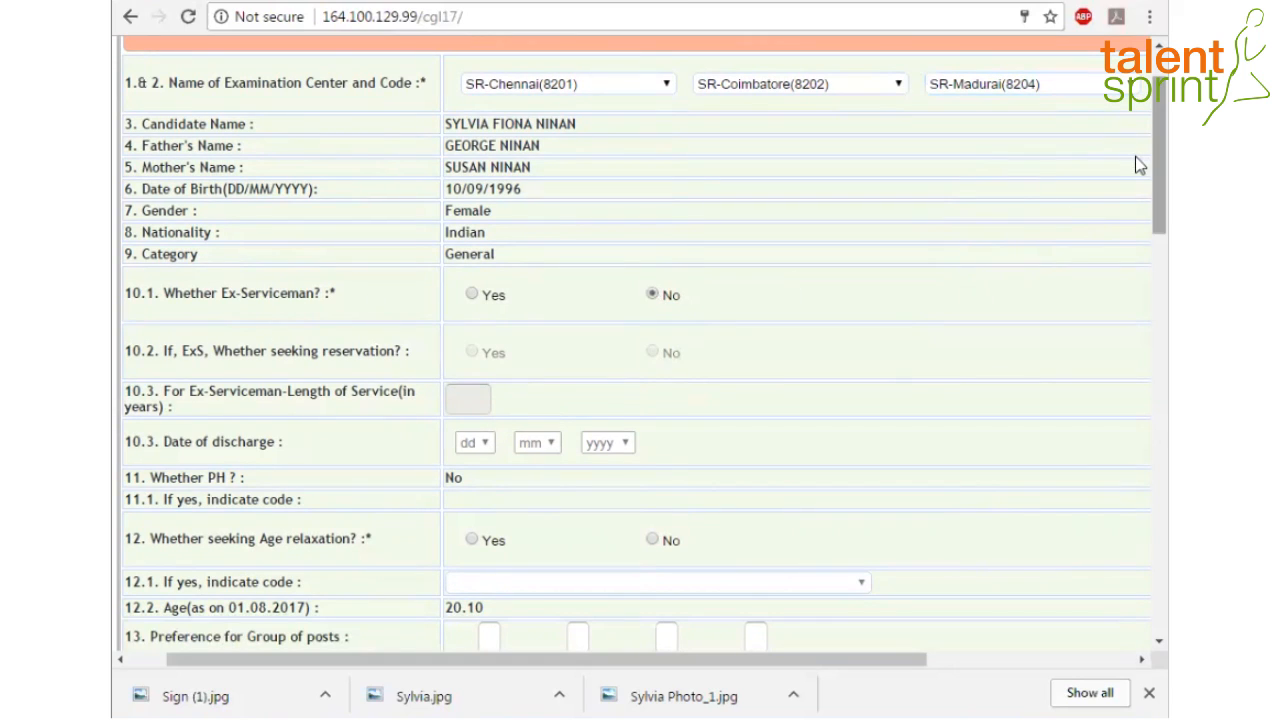
# Enter group-of-posts preferences C first and A second
pyautogui.scroll(-1, 1136, 180)
pyautogui.scroll(-1, 1136, 190)
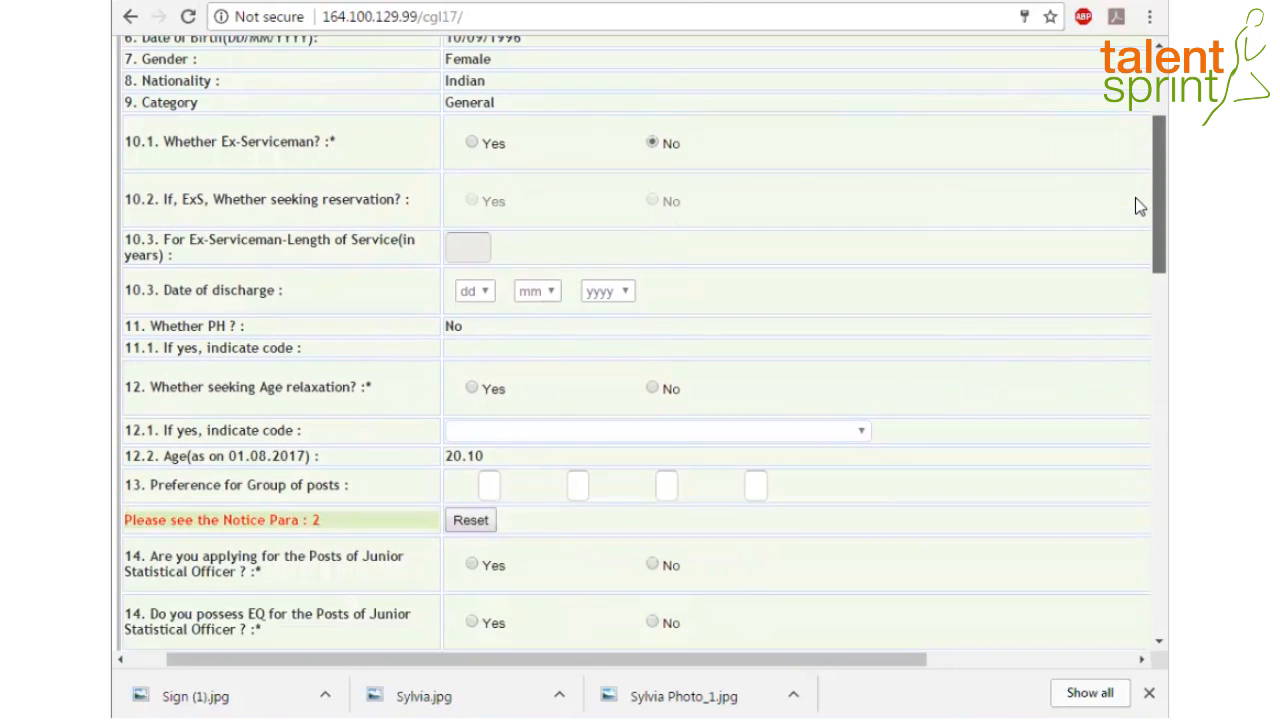
pyautogui.scroll(-2, 1136, 207)
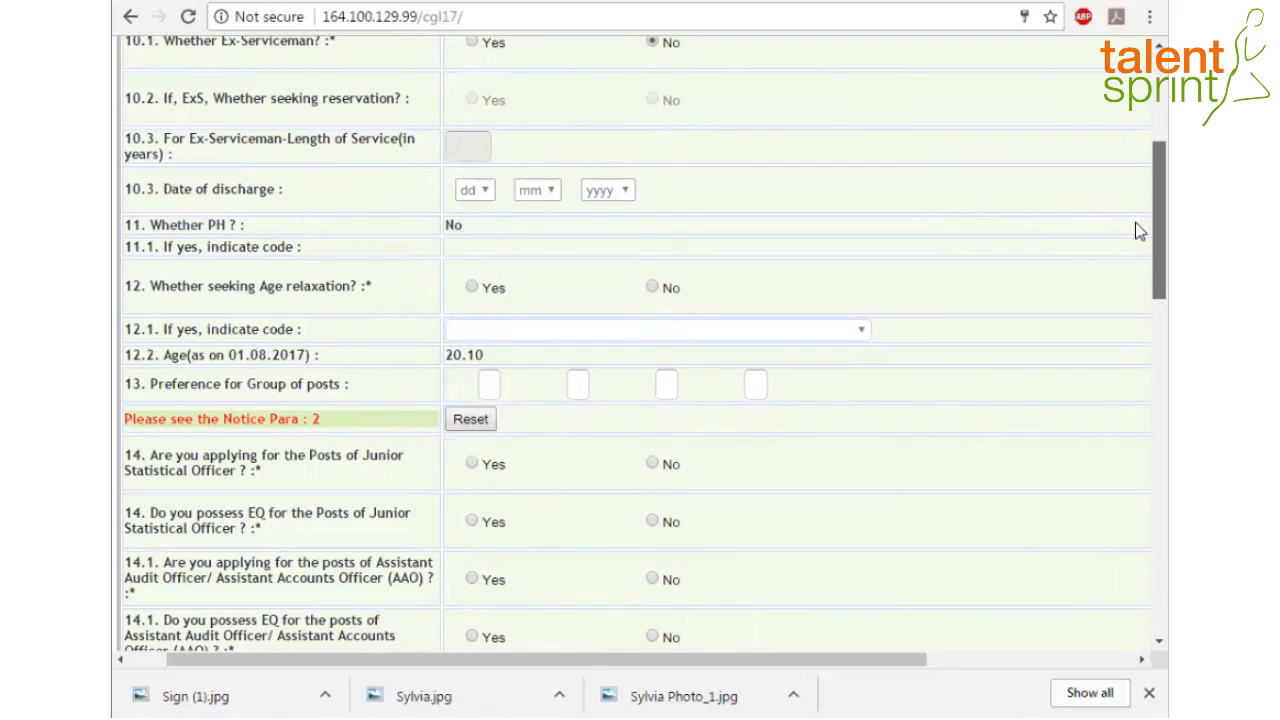
pyautogui.scroll(-1, 1136, 231)
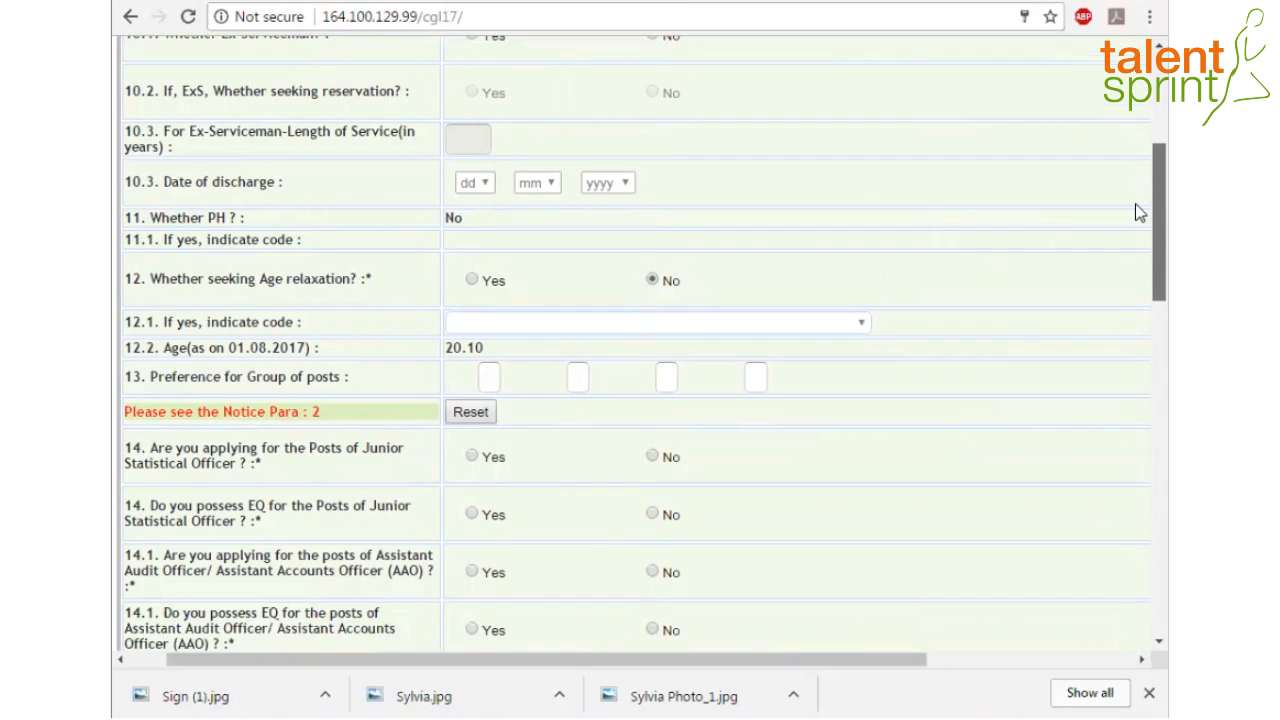
pyautogui.scroll(-1, 1136, 220)
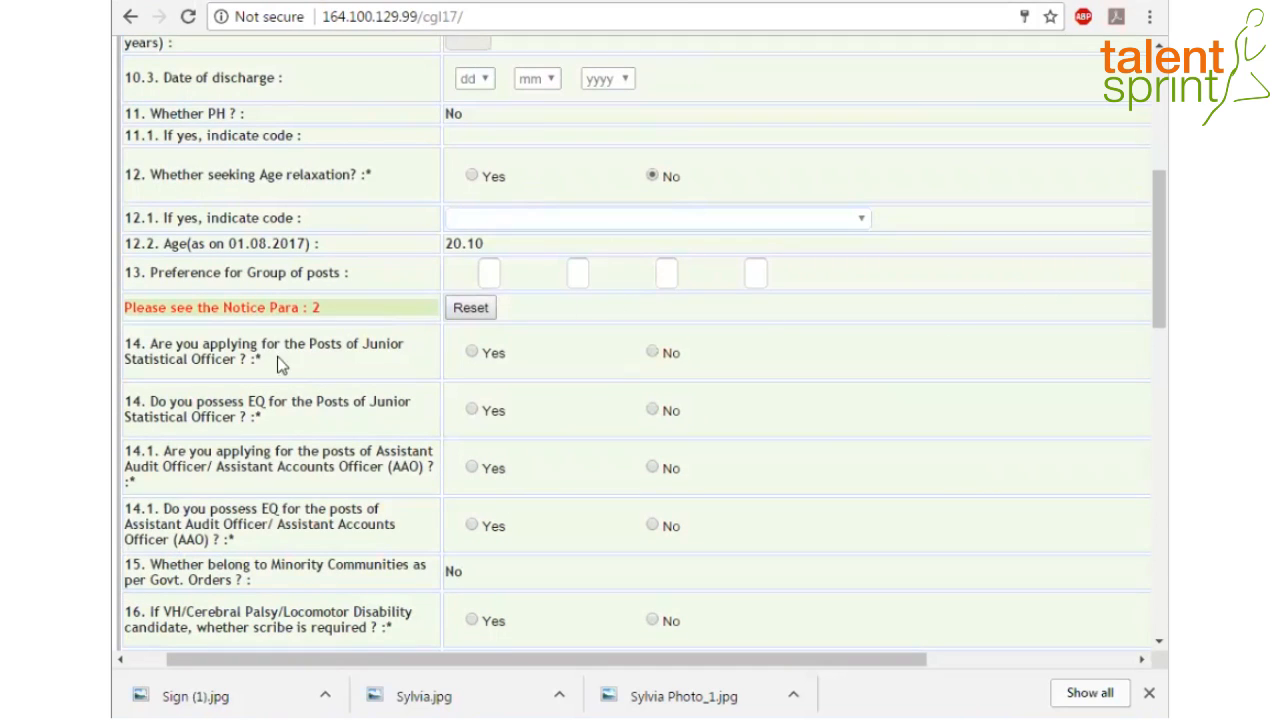
pyautogui.click(494, 272)
pyautogui.write('C')
pyautogui.click(579, 273)
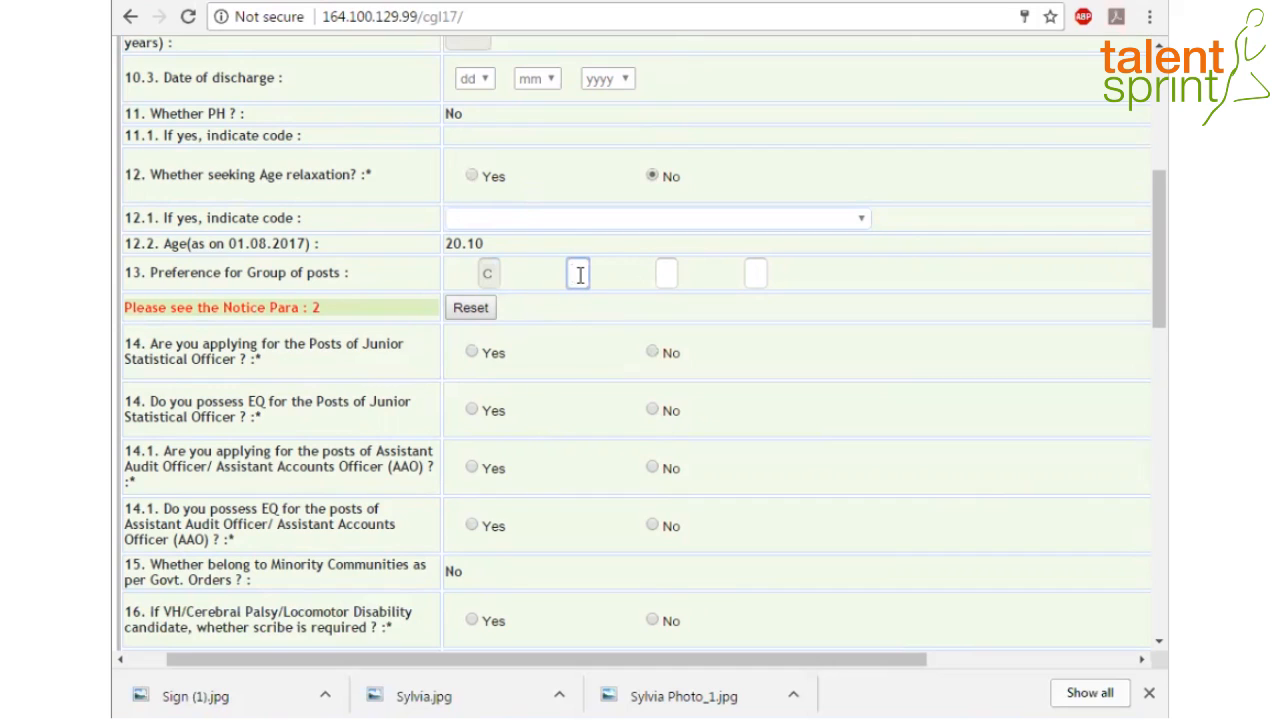
pyautogui.write('A')
# Answer Yes to both Junior Statistical Officer questions and No to both Assistant Audit Officer questions
pyautogui.click(471, 352)
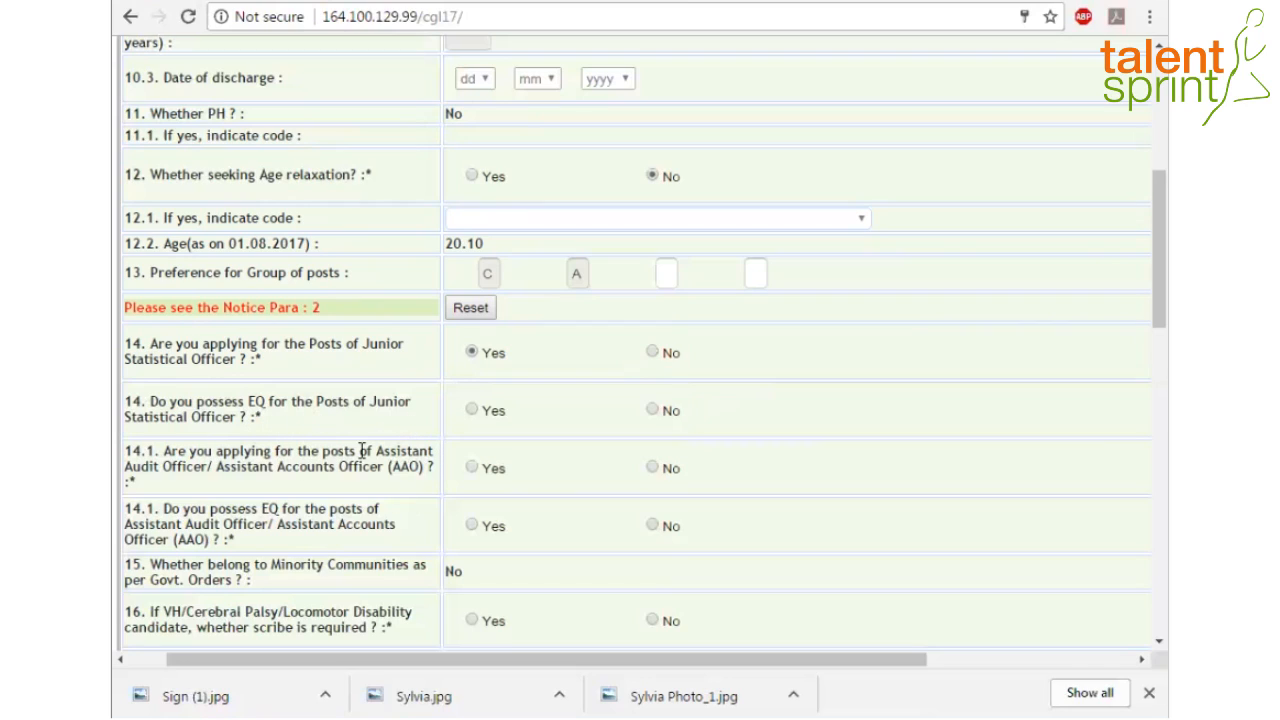
pyautogui.click(471, 414)
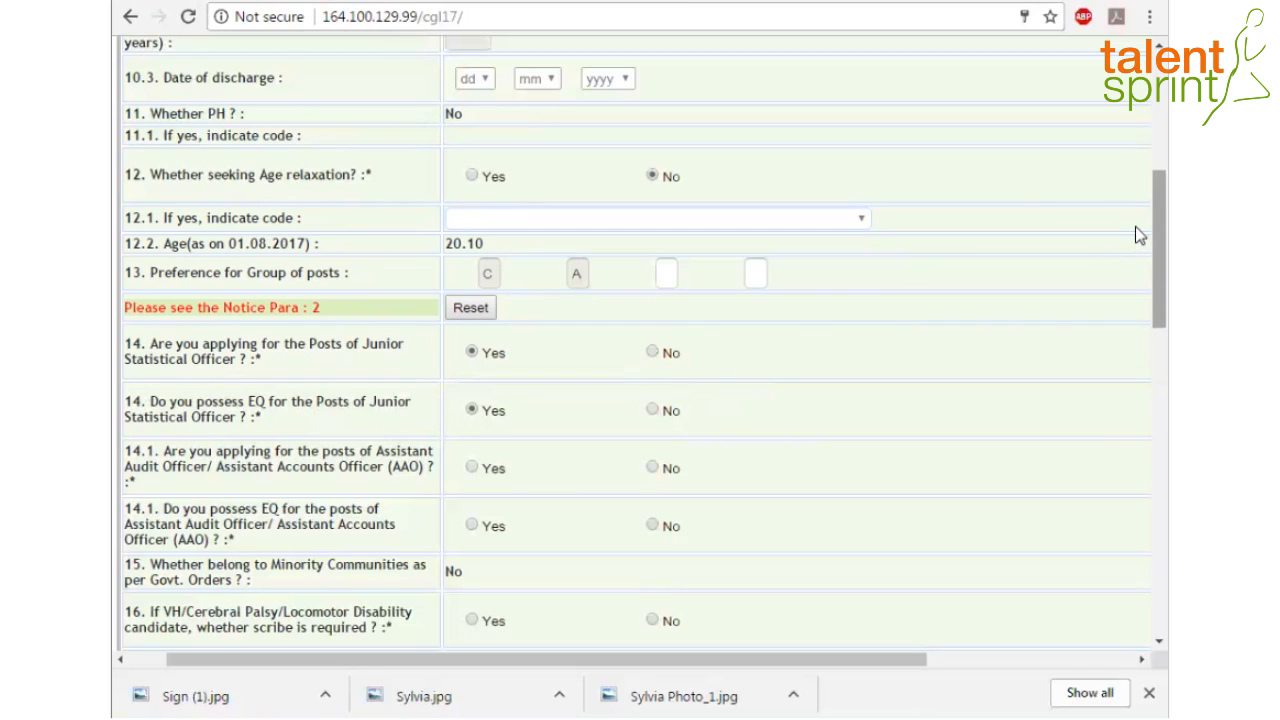
pyautogui.scroll(-1, 1135, 240)
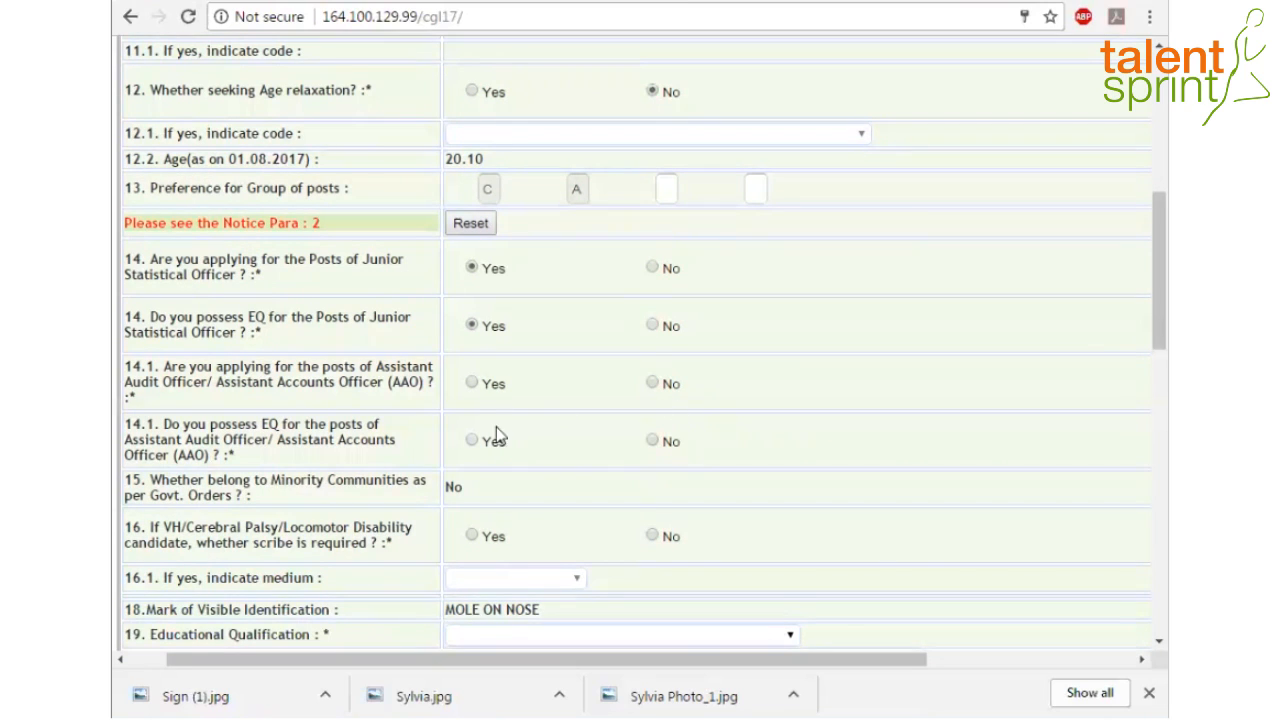
pyautogui.click(652, 383)
pyautogui.click(652, 440)
# Answer No to requiring a scribe
pyautogui.scroll(-1, 727, 472)
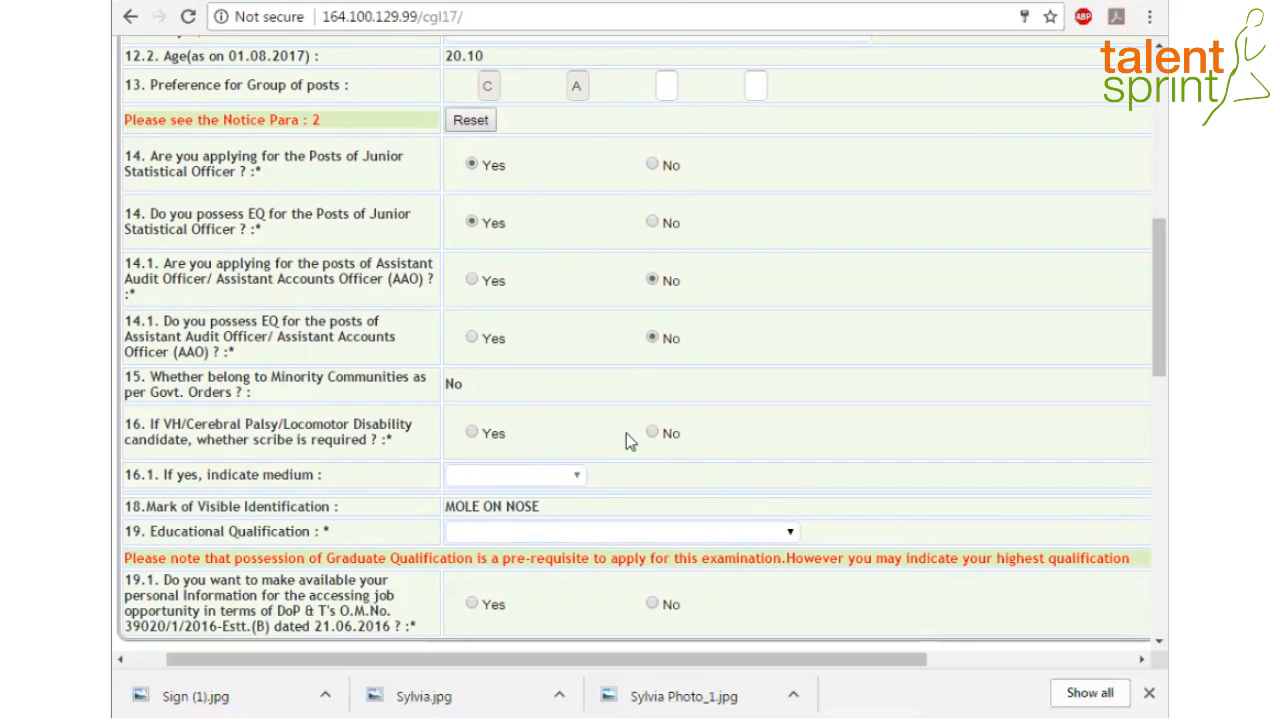
pyautogui.click(653, 437)
pyautogui.scroll(-3, 1137, 402)
pyautogui.scroll(1, 1135, 400)
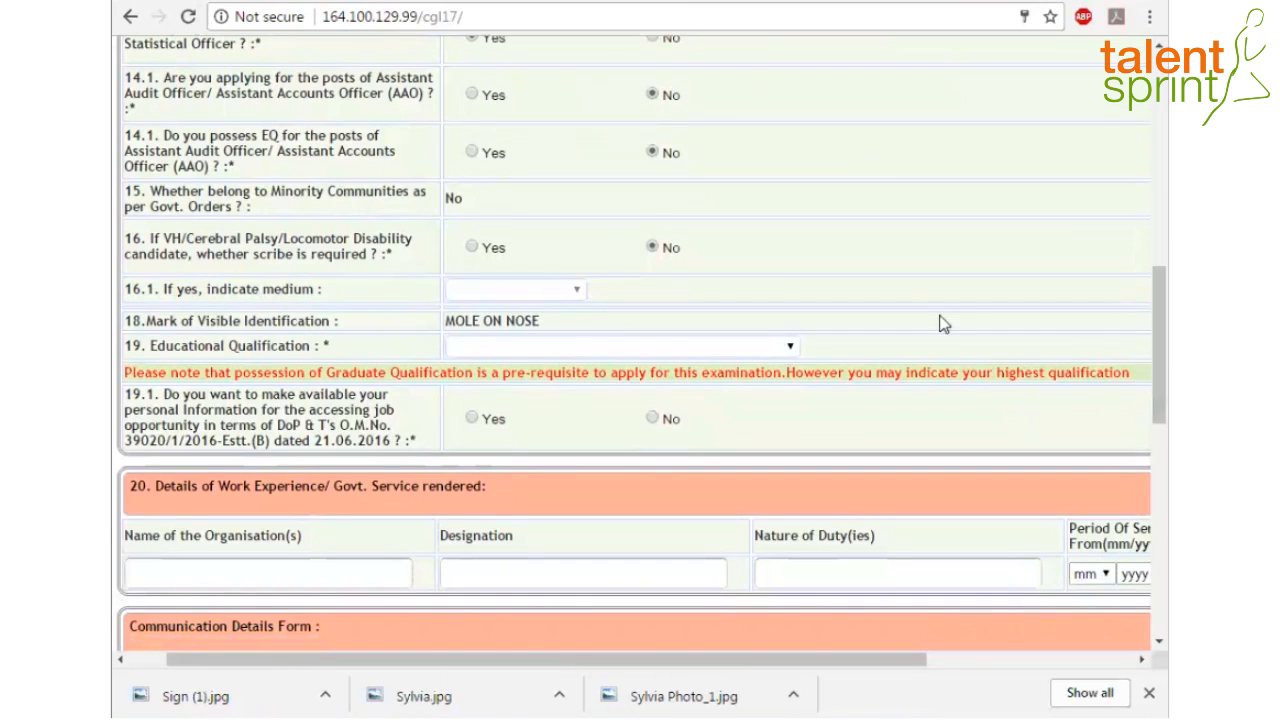
# Set the Educational Qualification to B.Tech
pyautogui.click(788, 349)
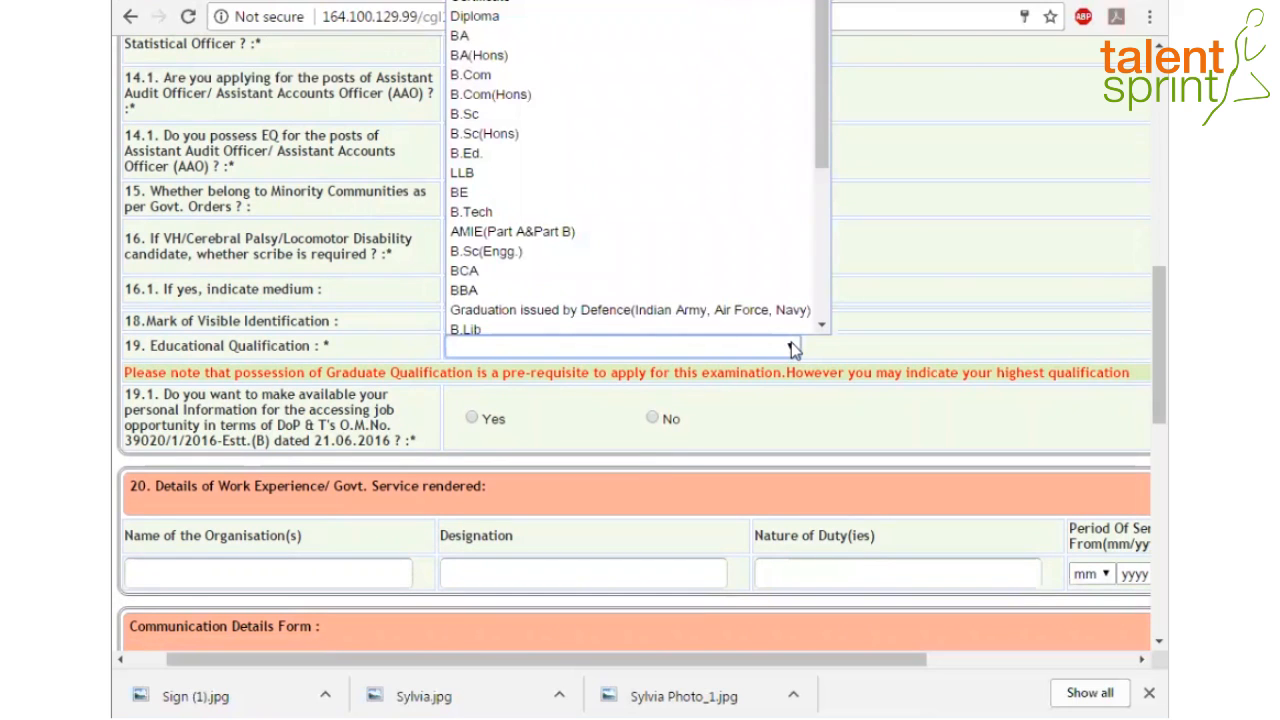
pyautogui.click(489, 210)
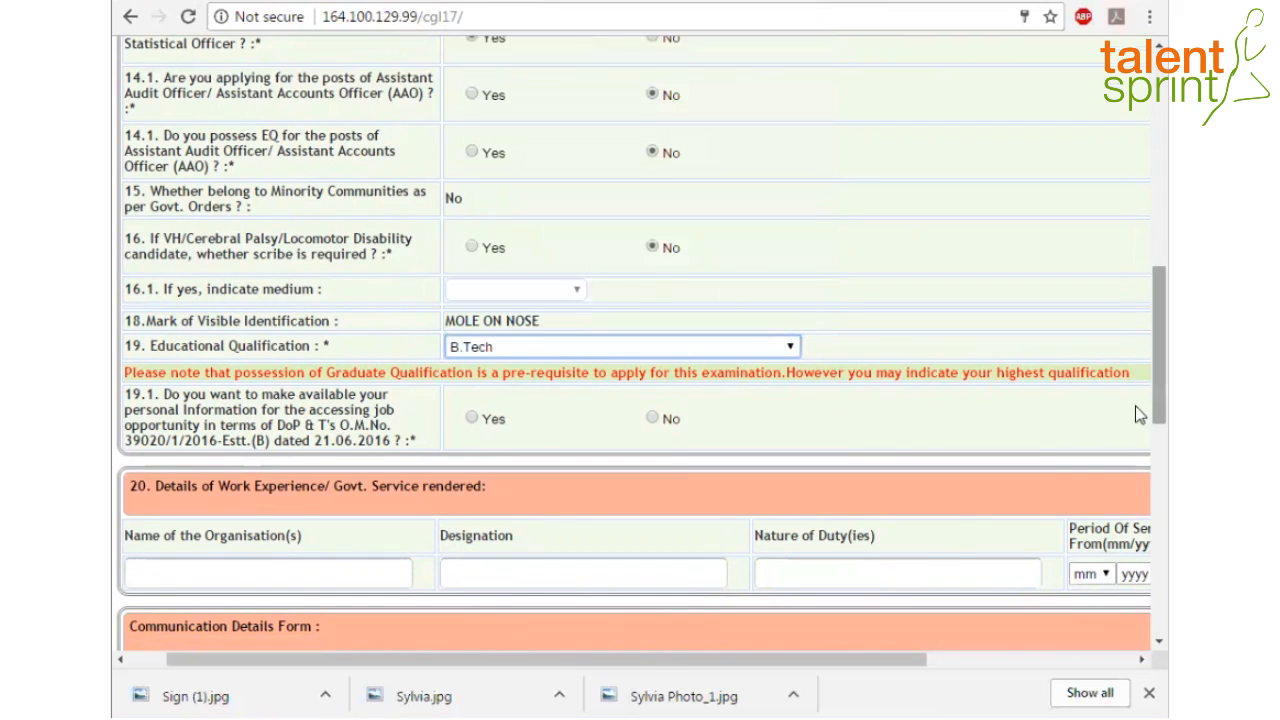
pyautogui.scroll(-2, 1137, 414)
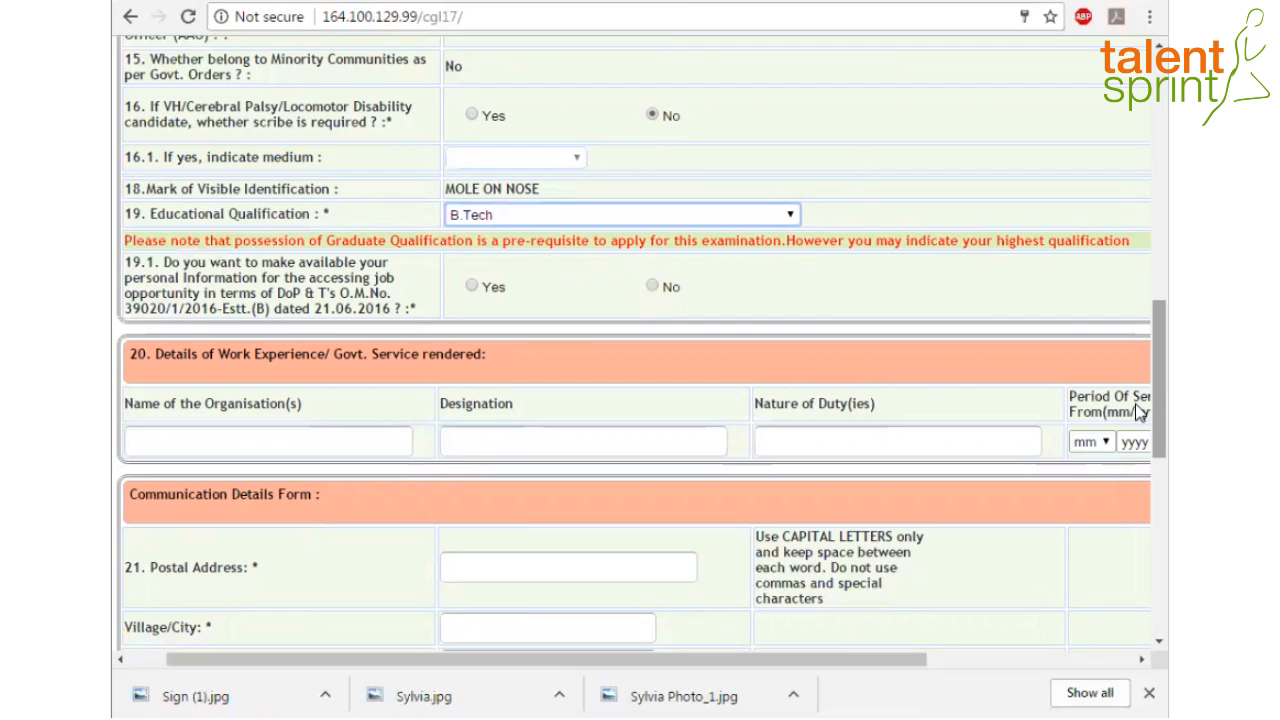
# Answer No to 19.1 on sharing personal information for job opportunities and reveal Communication Details
pyautogui.click(653, 287)
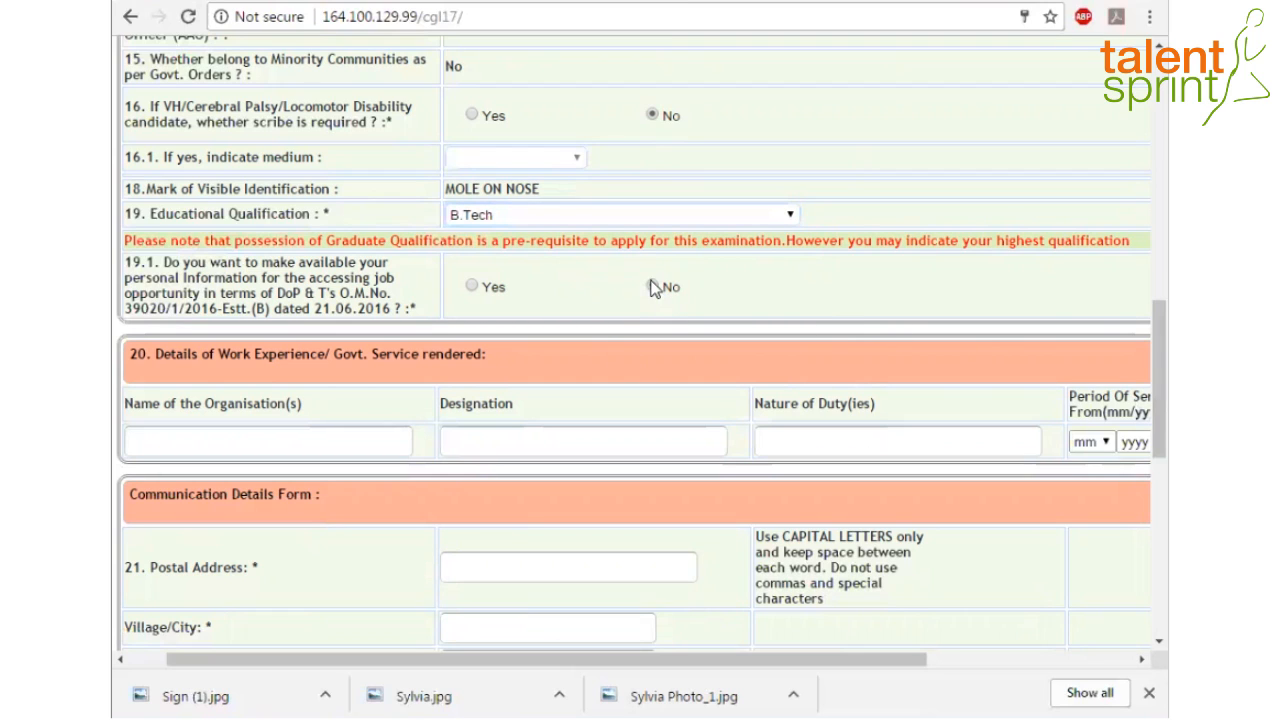
pyautogui.scroll(-2, 1135, 395)
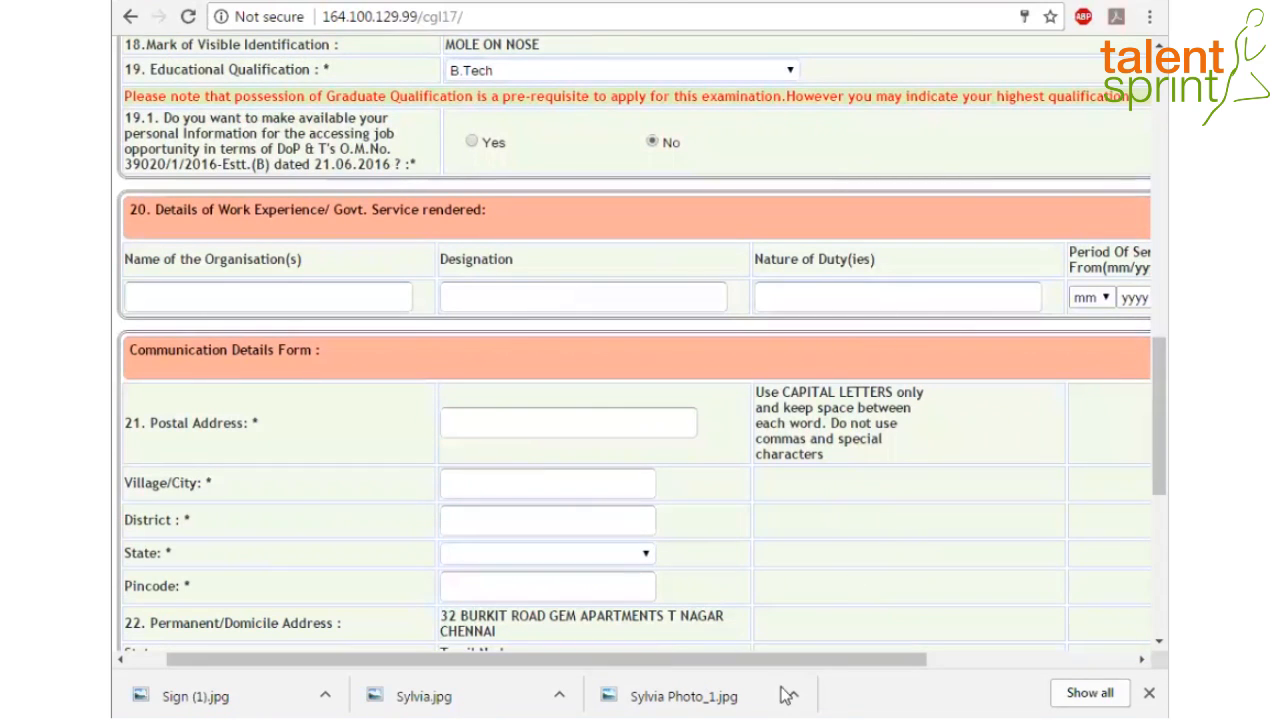
pyautogui.moveTo(789, 660); pyautogui.dragTo(723, 694)
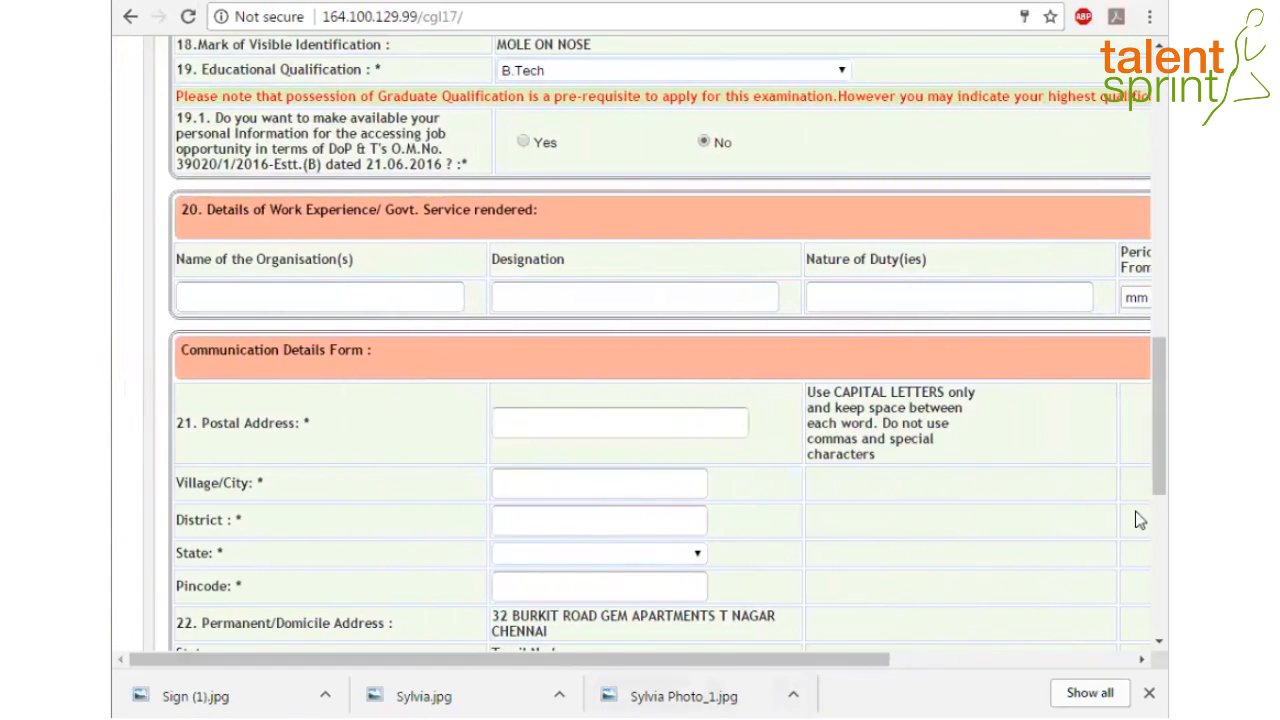
pyautogui.scroll(-2, 1135, 511)
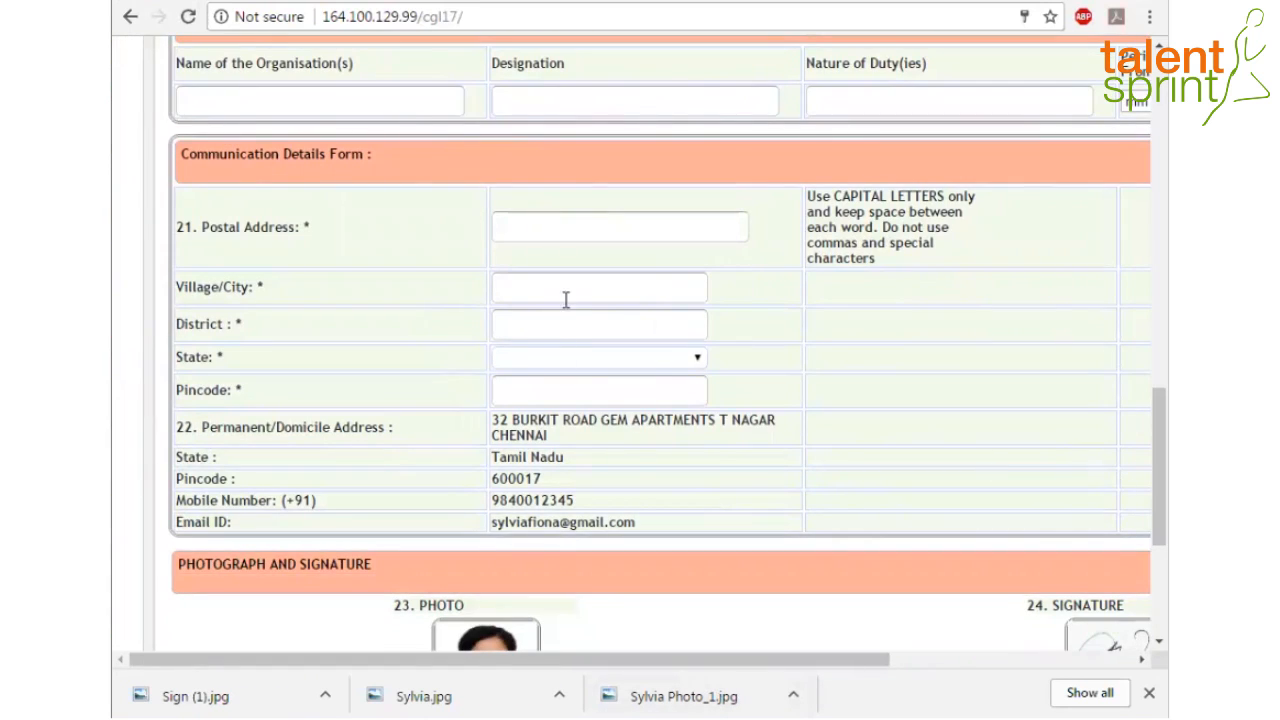
# Enter the street address, city CHENNAI and district CHENNAI, correcting a mistaken district entry
pyautogui.click(537, 232)
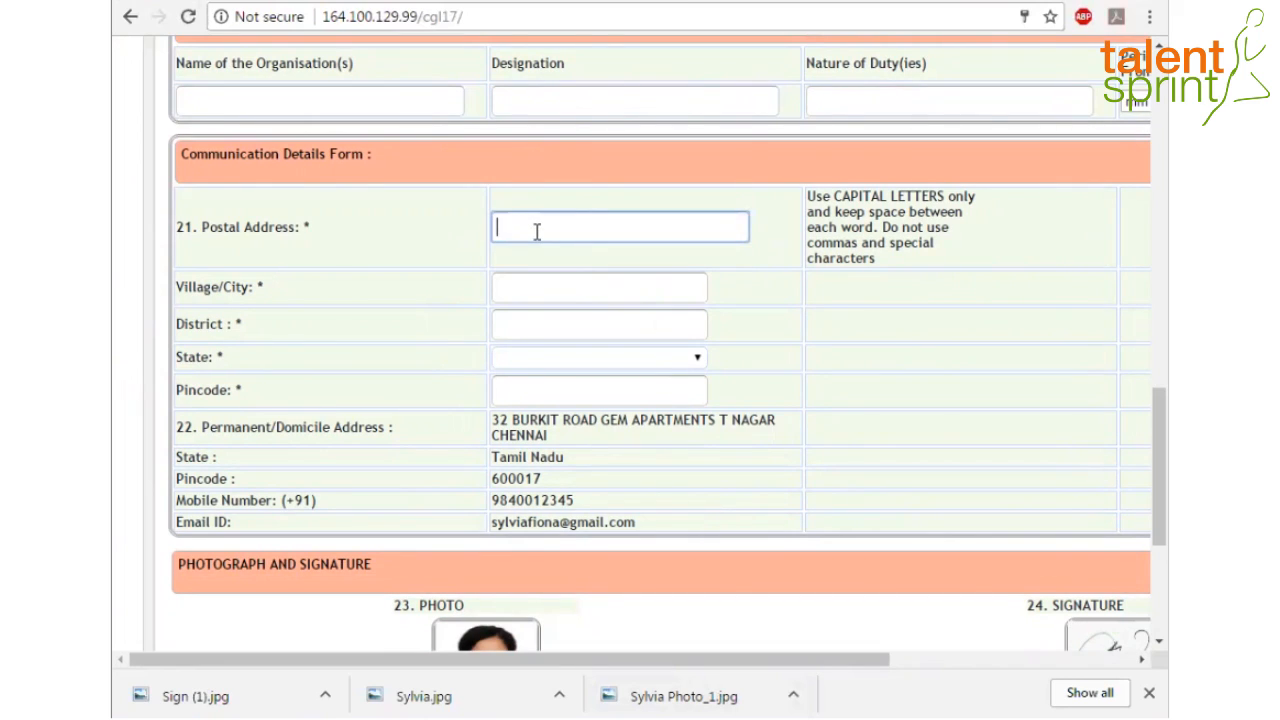
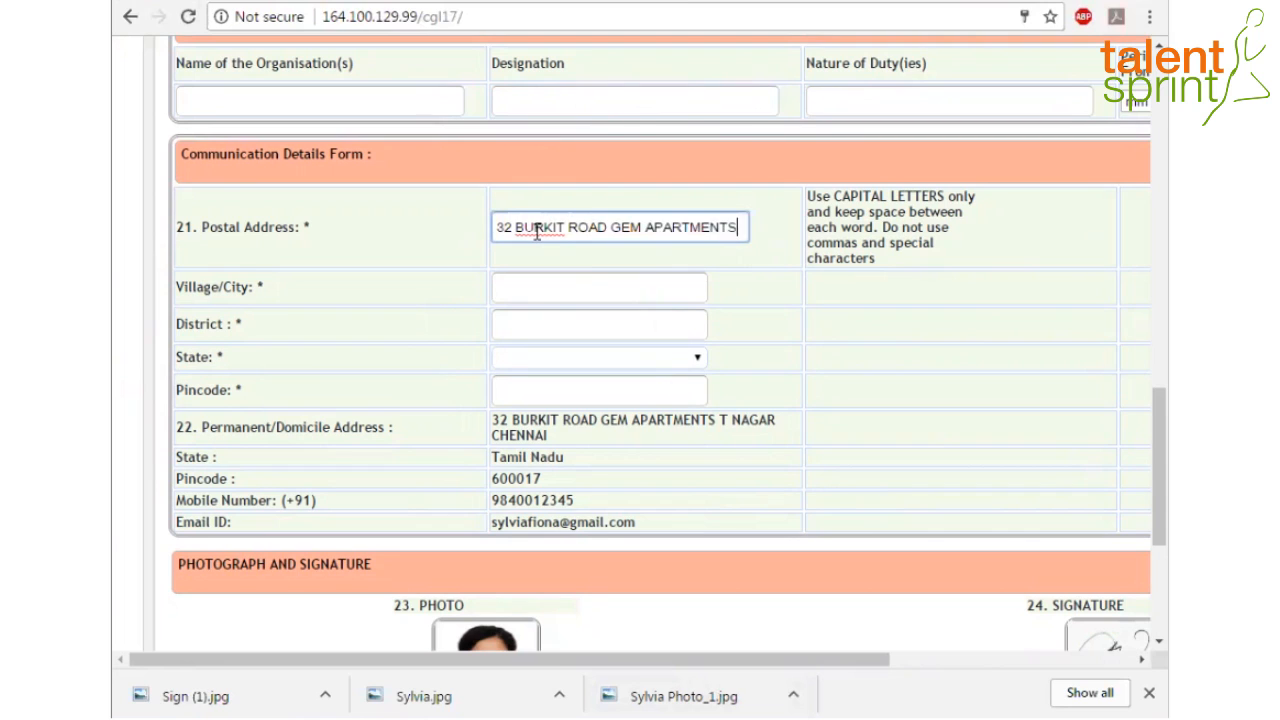
pyautogui.click(517, 286)
pyautogui.write('CHENNAI')
pyautogui.click(677, 317)
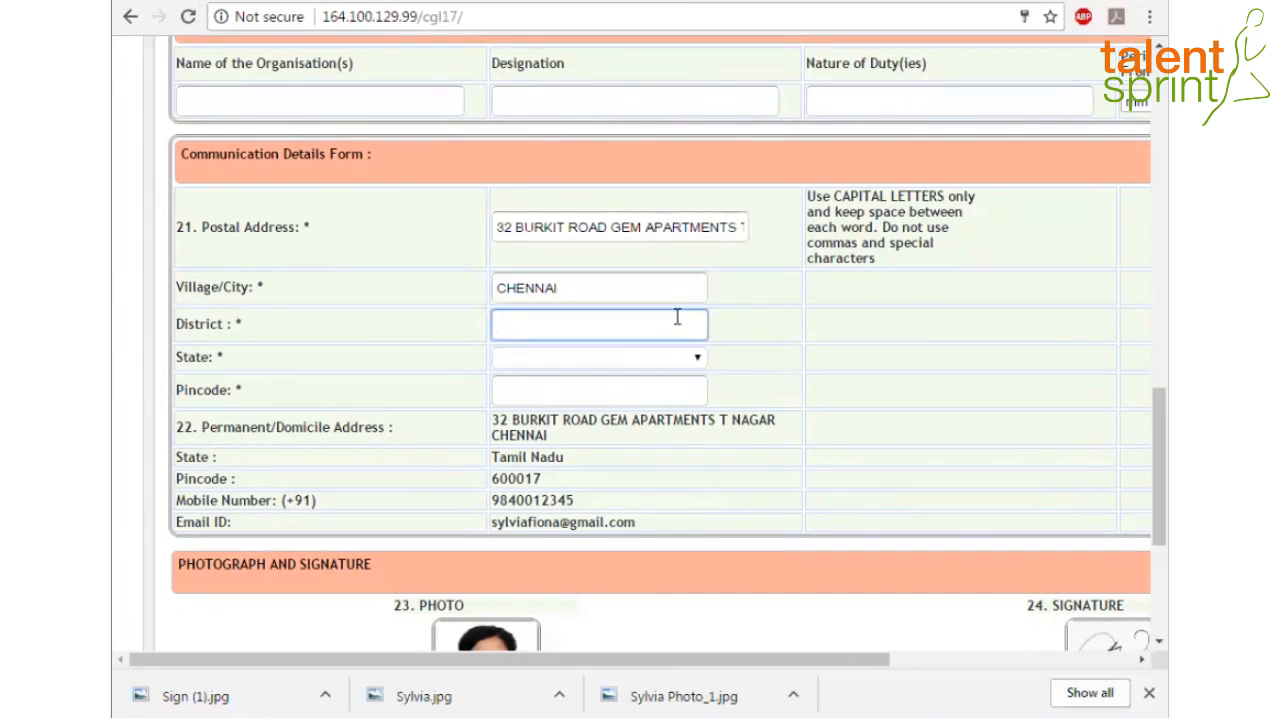
pyautogui.write('TAMILNADU')
pyautogui.press('BackSpace')
pyautogui.press('BackSpace')
pyautogui.press('BackSpace')
pyautogui.press('BackSpace')
pyautogui.press('BackSpace')
pyautogui.press('BackSpace')
pyautogui.press('BackSpace')
pyautogui.press('BackSpace')
pyautogui.press('BackSpace')
pyautogui.write('CHENNAI')
# Select Tamil Nadu as the state, enter the pincode, and scroll down to the declaration
pyautogui.click(600, 357)
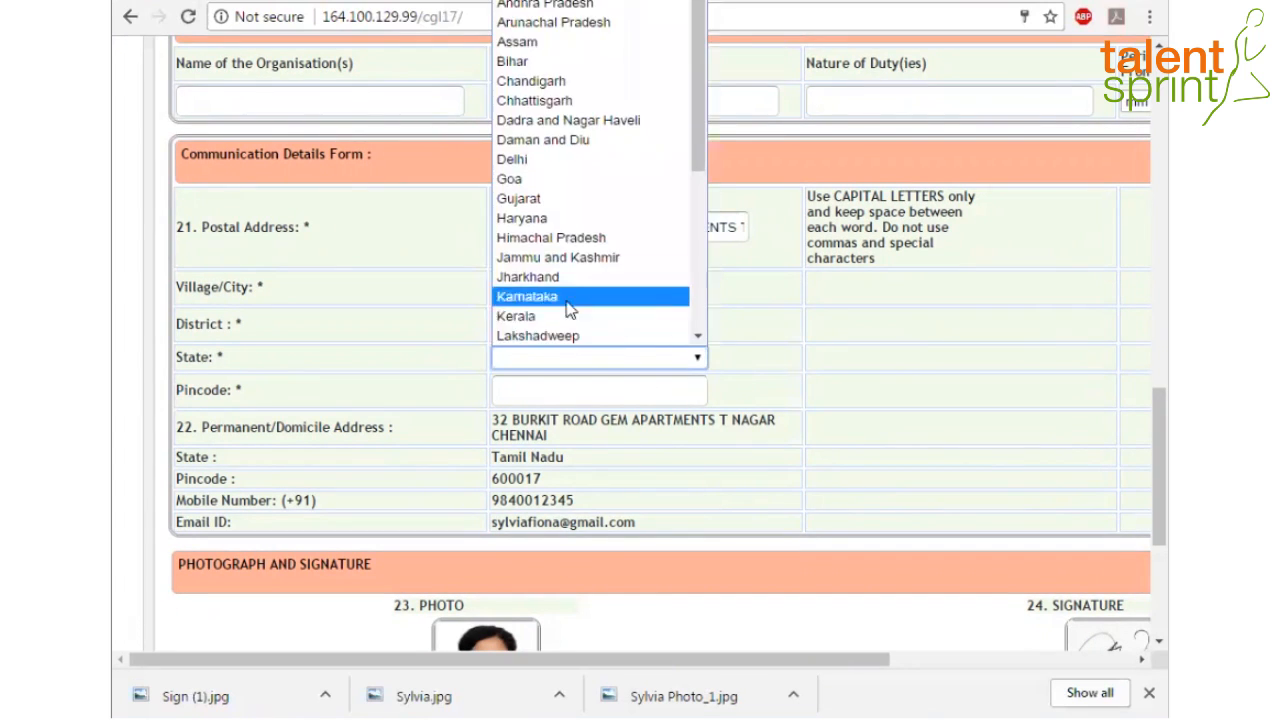
pyautogui.press('t')
pyautogui.click(562, 336)
pyautogui.click(551, 395)
pyautogui.write('600017')
pyautogui.moveTo(1158, 453); pyautogui.dragTo(1136, 541)
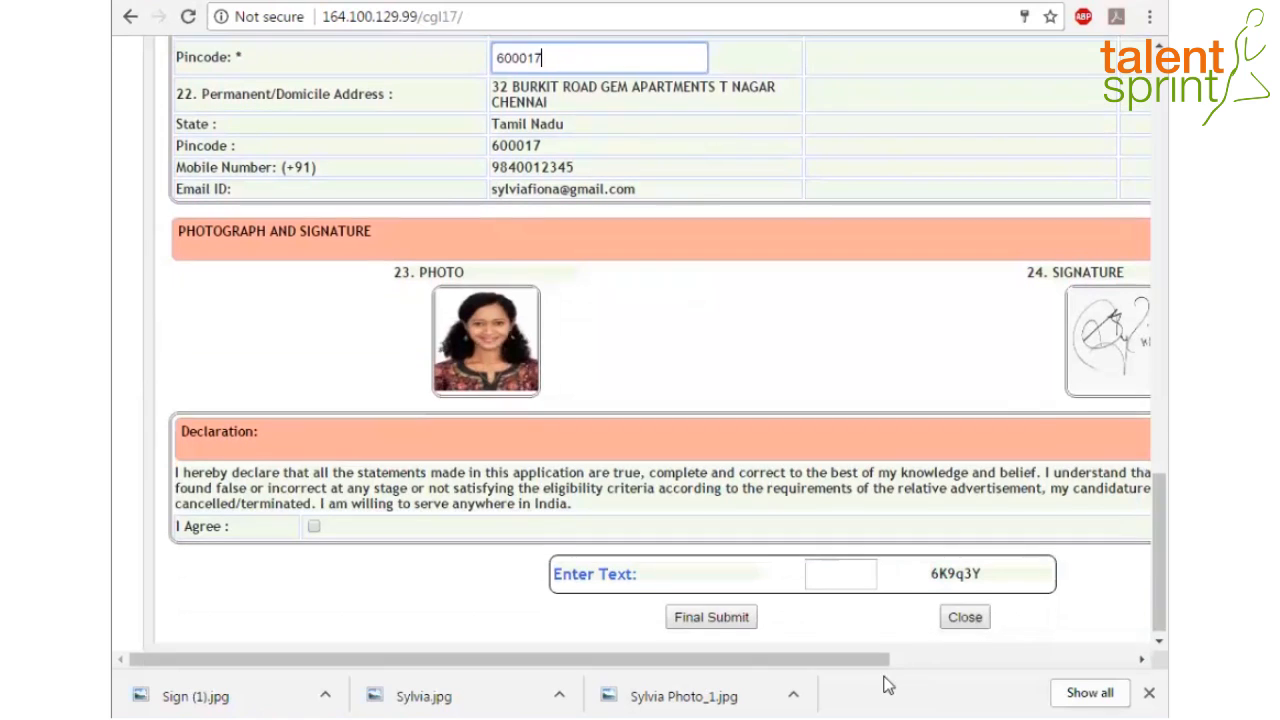
pyautogui.moveTo(850, 662)
pyautogui.mouseDown()
pyautogui.moveTo(960, 664)
pyautogui.moveTo(829, 666)
pyautogui.mouseUp()
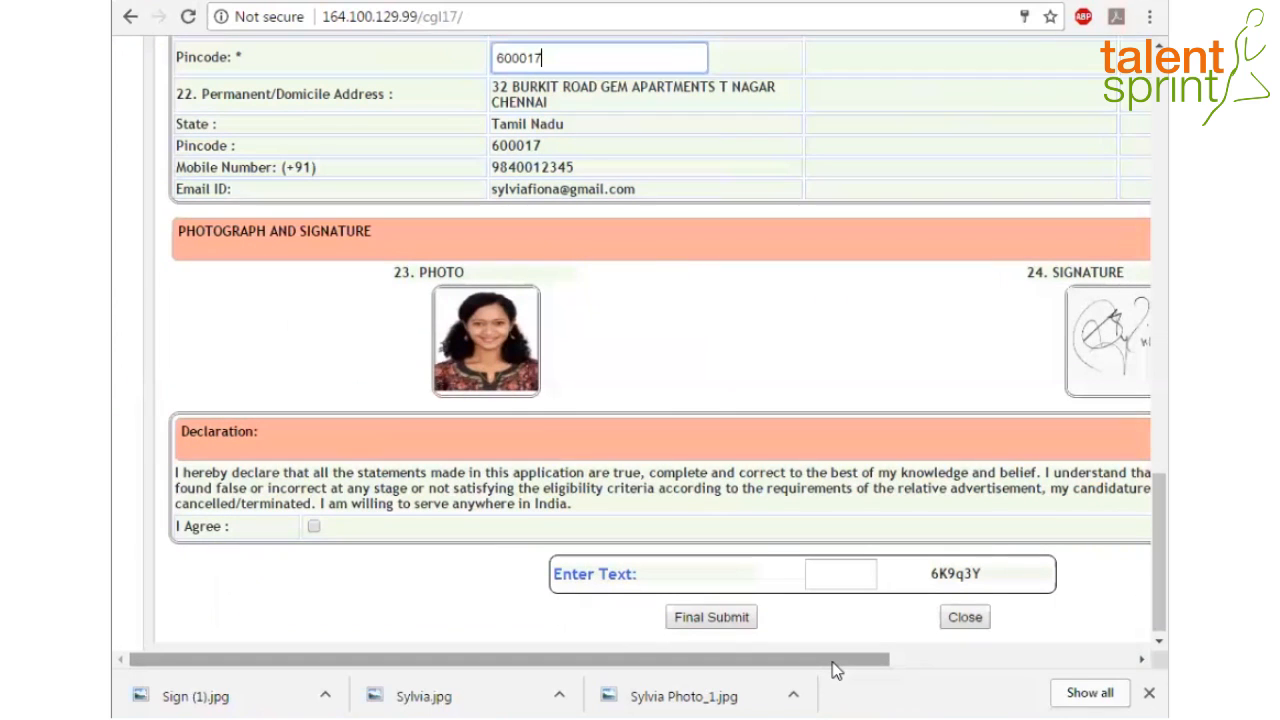
pyautogui.moveTo(837, 664); pyautogui.dragTo(811, 697)
pyautogui.moveTo(748, 662); pyautogui.dragTo(724, 672)
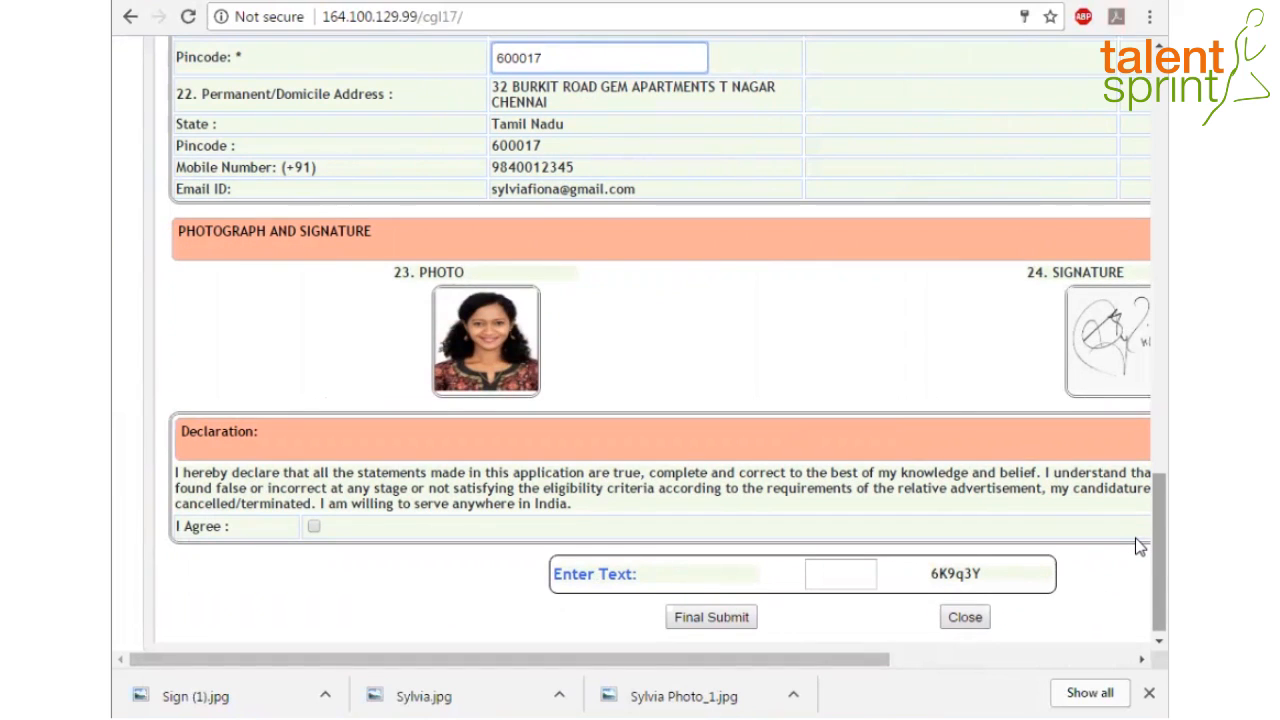
# Tick I Agree, enter the captcha, and Final Submit the application, acknowledging the alert
pyautogui.click(315, 528)
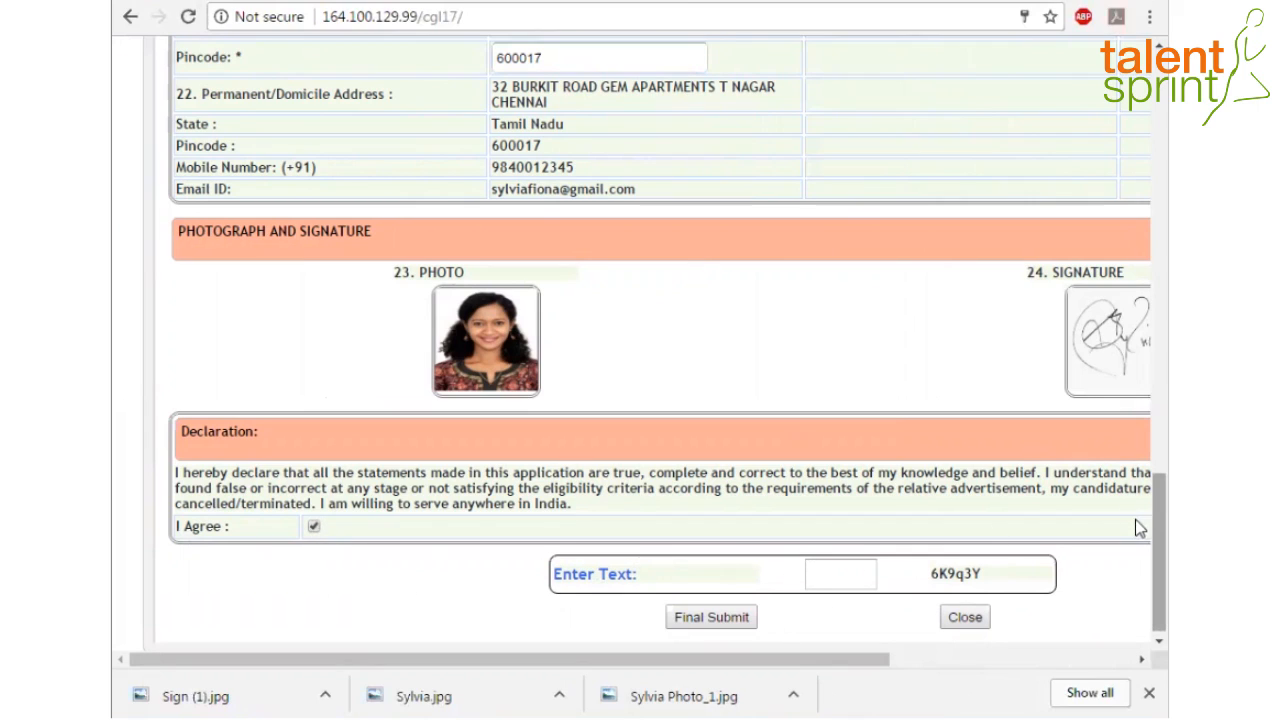
pyautogui.click(857, 576)
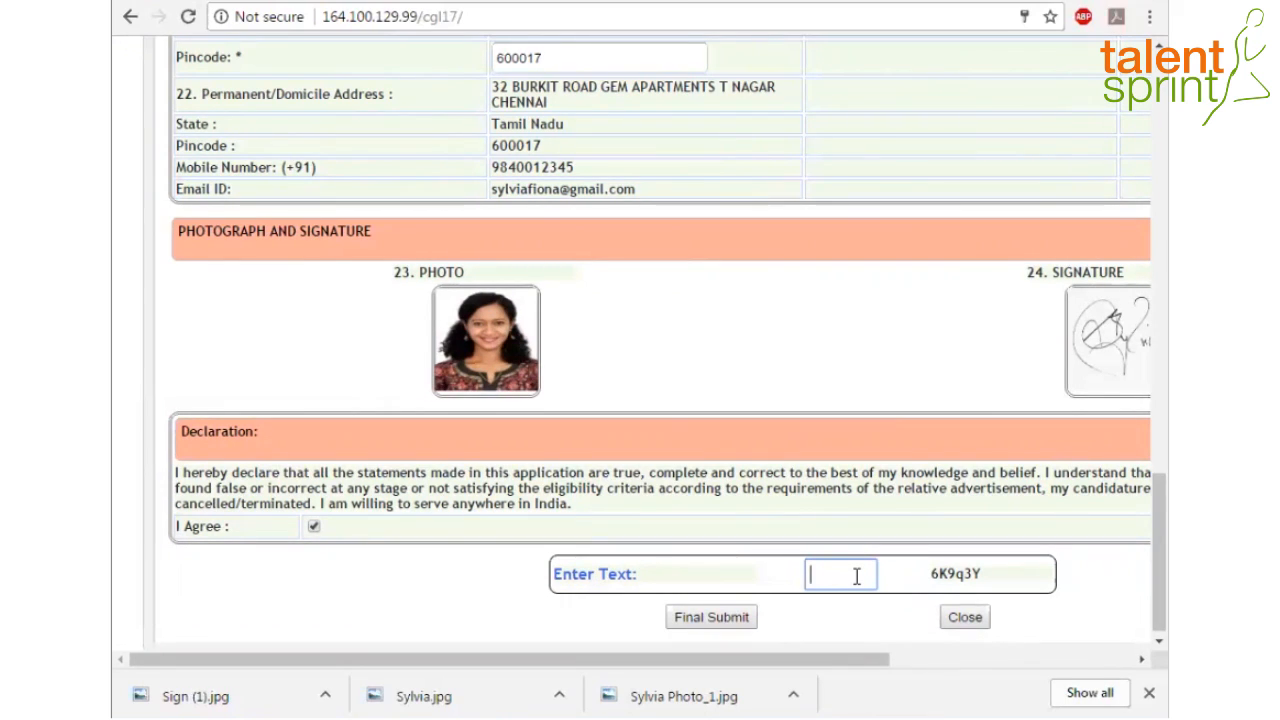
pyautogui.write('6K9q3Y')
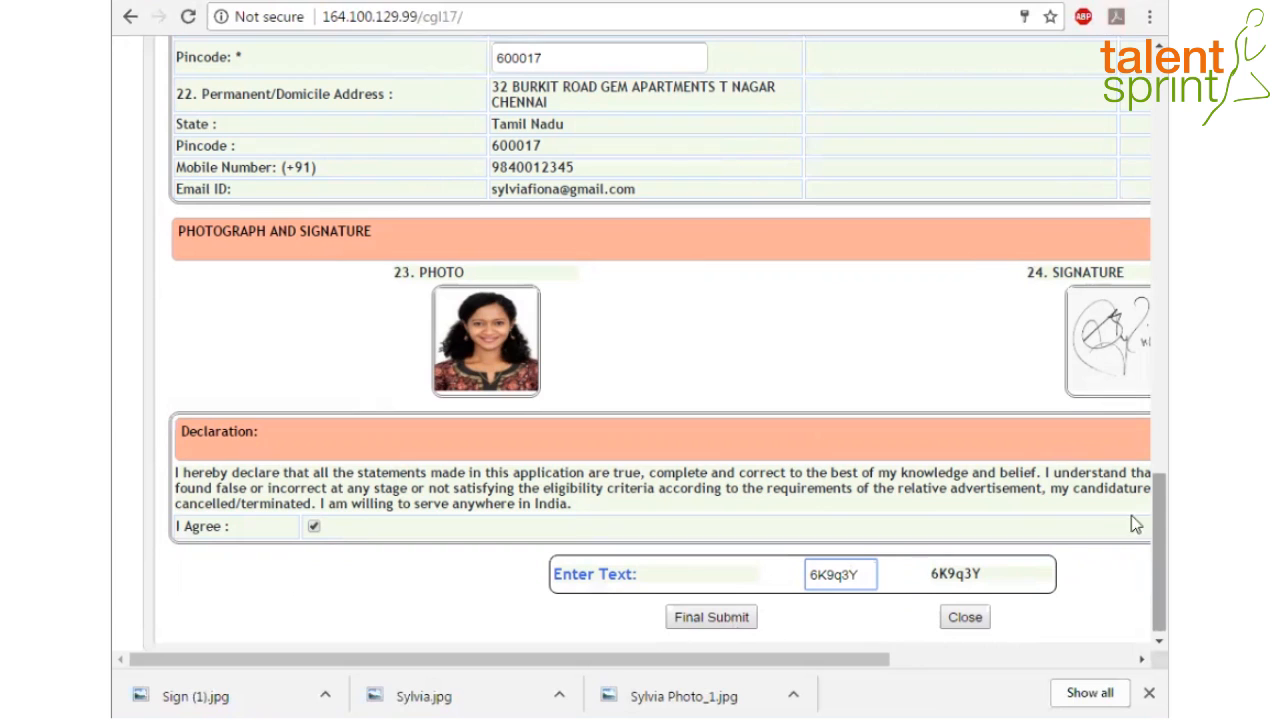
pyautogui.scroll(-1, 1136, 536)
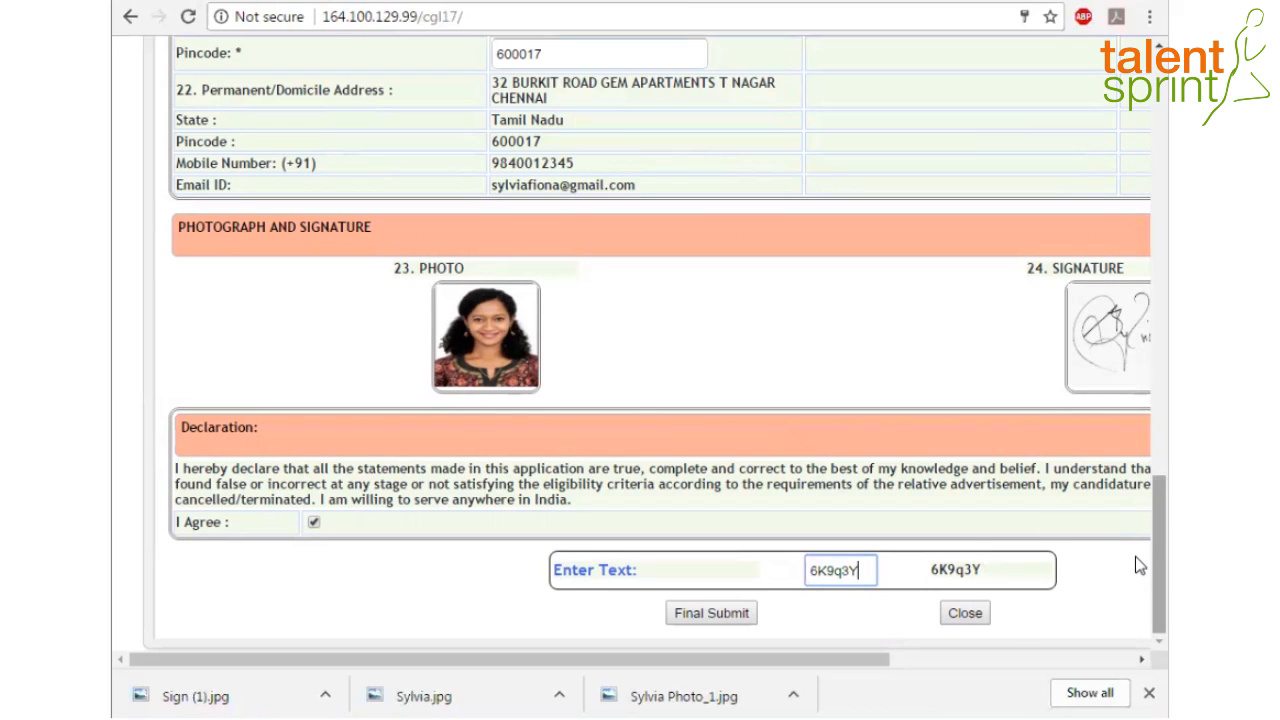
pyautogui.click(714, 617)
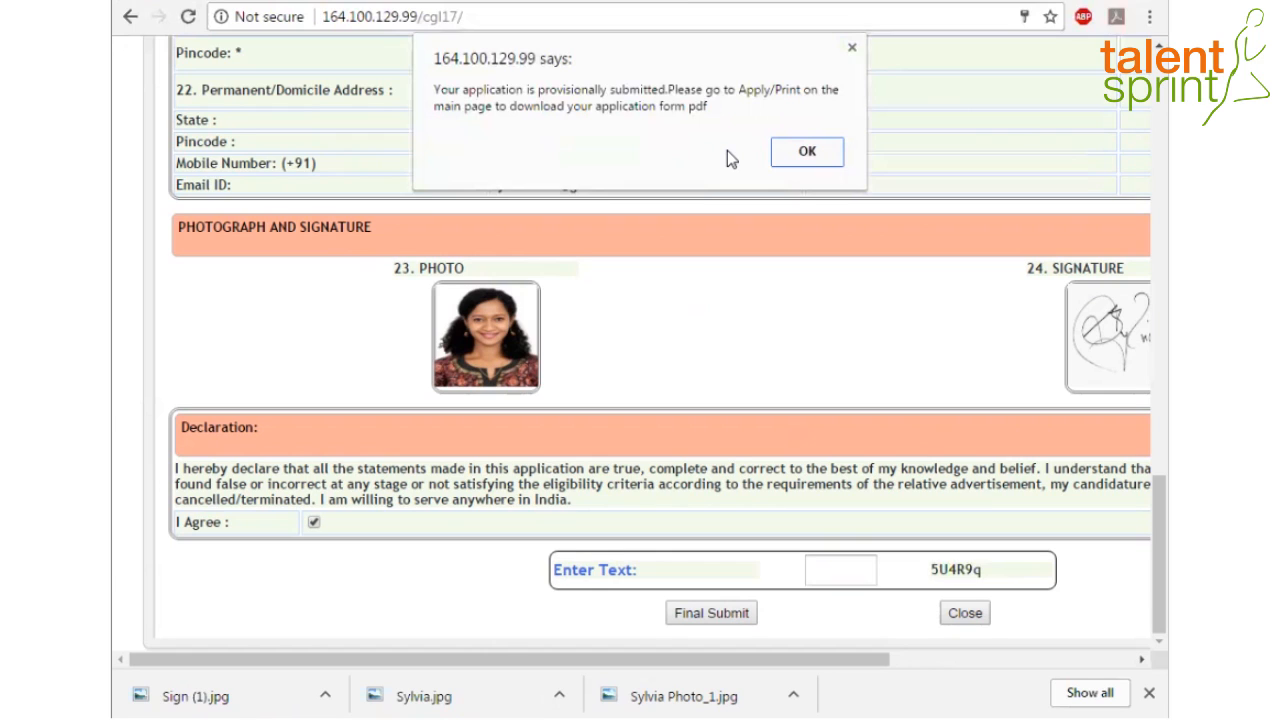
pyautogui.click(808, 152)
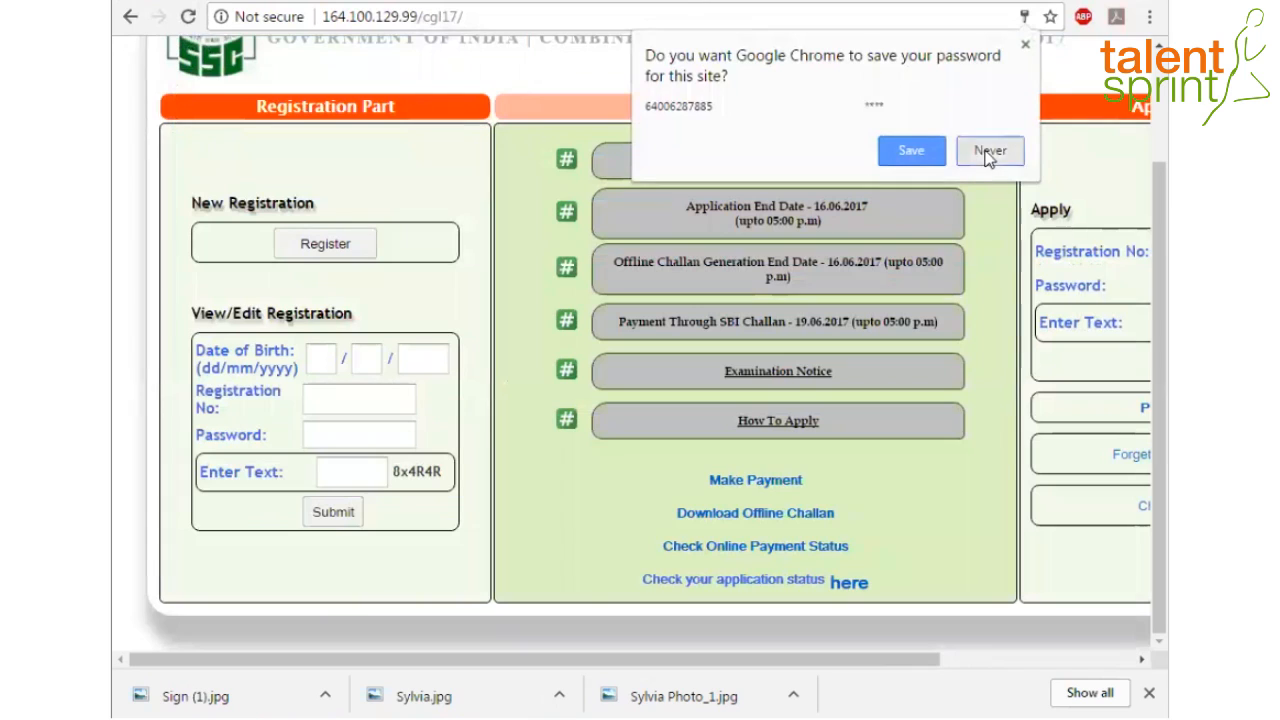
# Choose Never on the save-password prompt and scroll right to the Apply Part column
pyautogui.click(988, 152)
pyautogui.moveTo(605, 660); pyautogui.dragTo(773, 663)
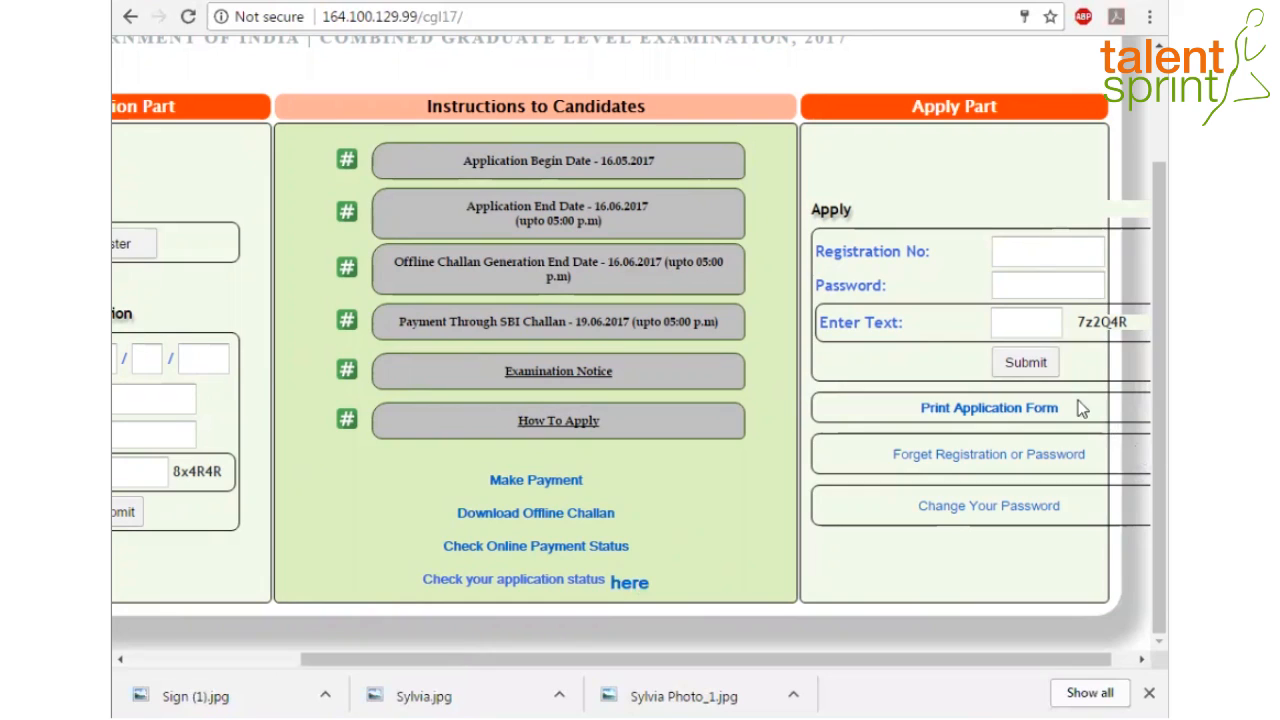
# Request the Print Application Form PDF with the registration details and the captcha
pyautogui.click(1017, 418)
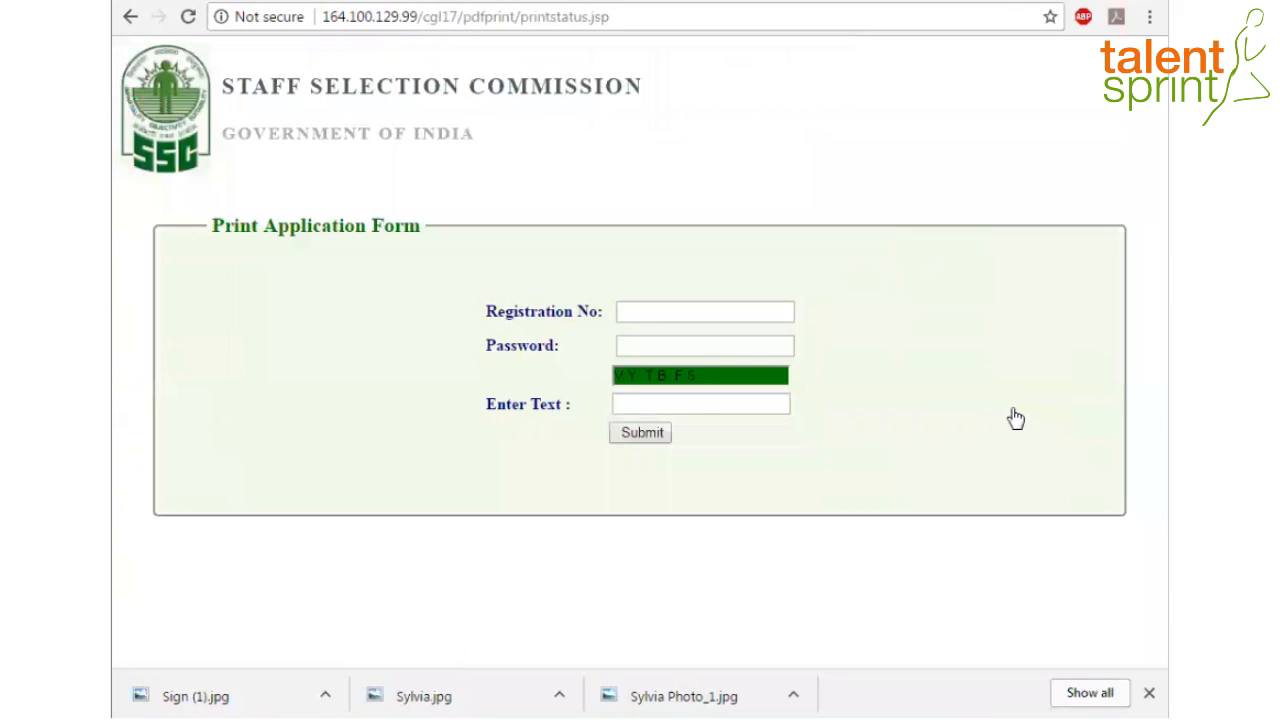
pyautogui.click(654, 309)
pyautogui.click(656, 405)
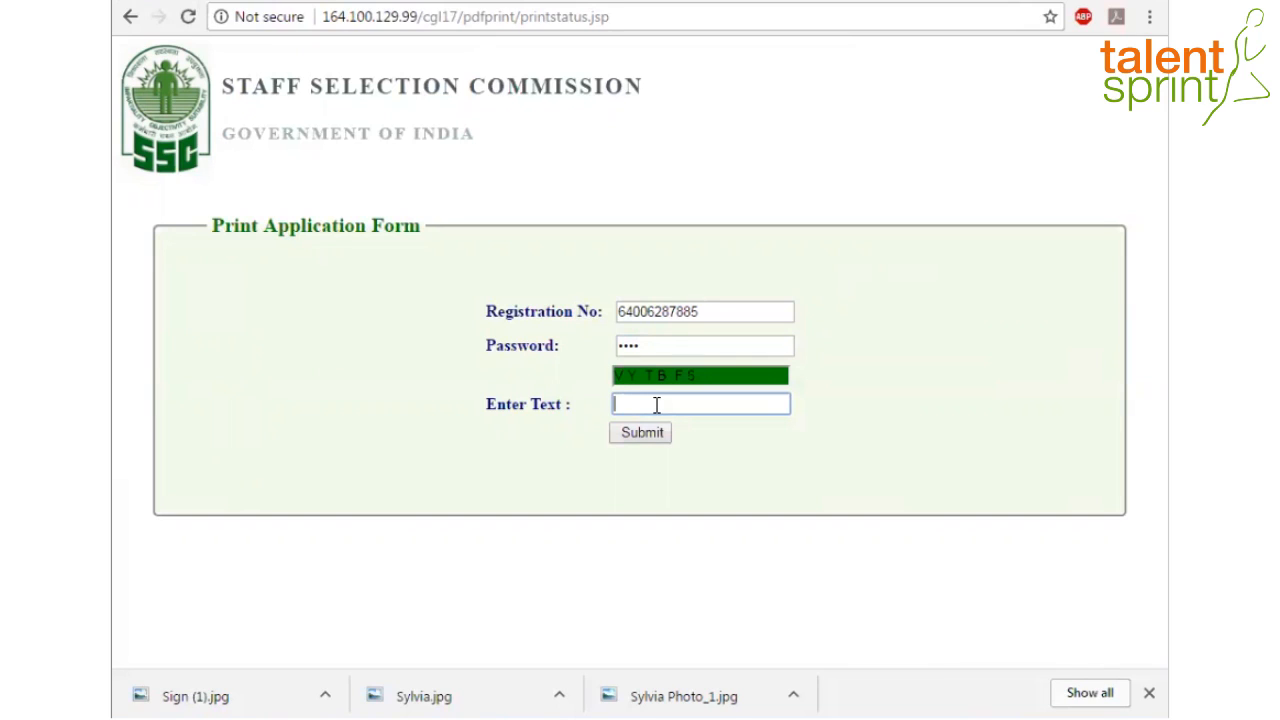
pyautogui.write('V')
pyautogui.write('Y')
pyautogui.write('T')
pyautogui.write('BF5')
pyautogui.click(642, 433)
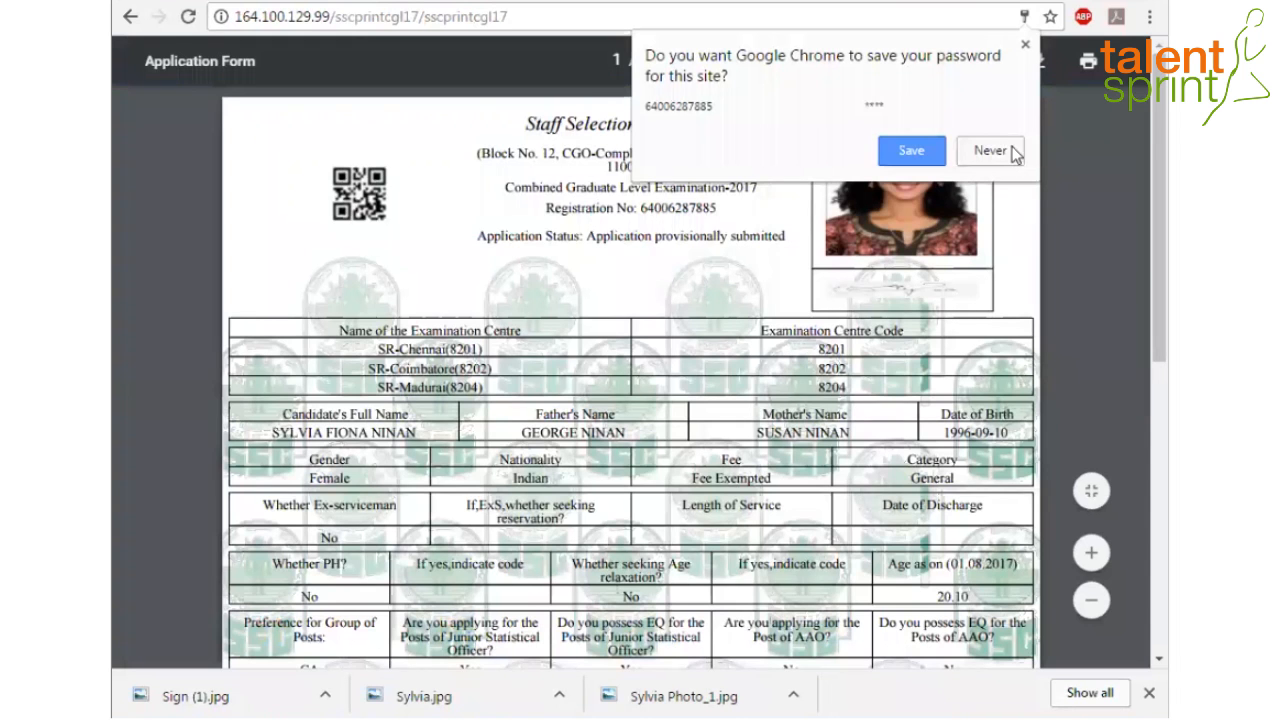
# Decline saving the password, scroll through the application PDF, and go back home
pyautogui.click(1003, 151)
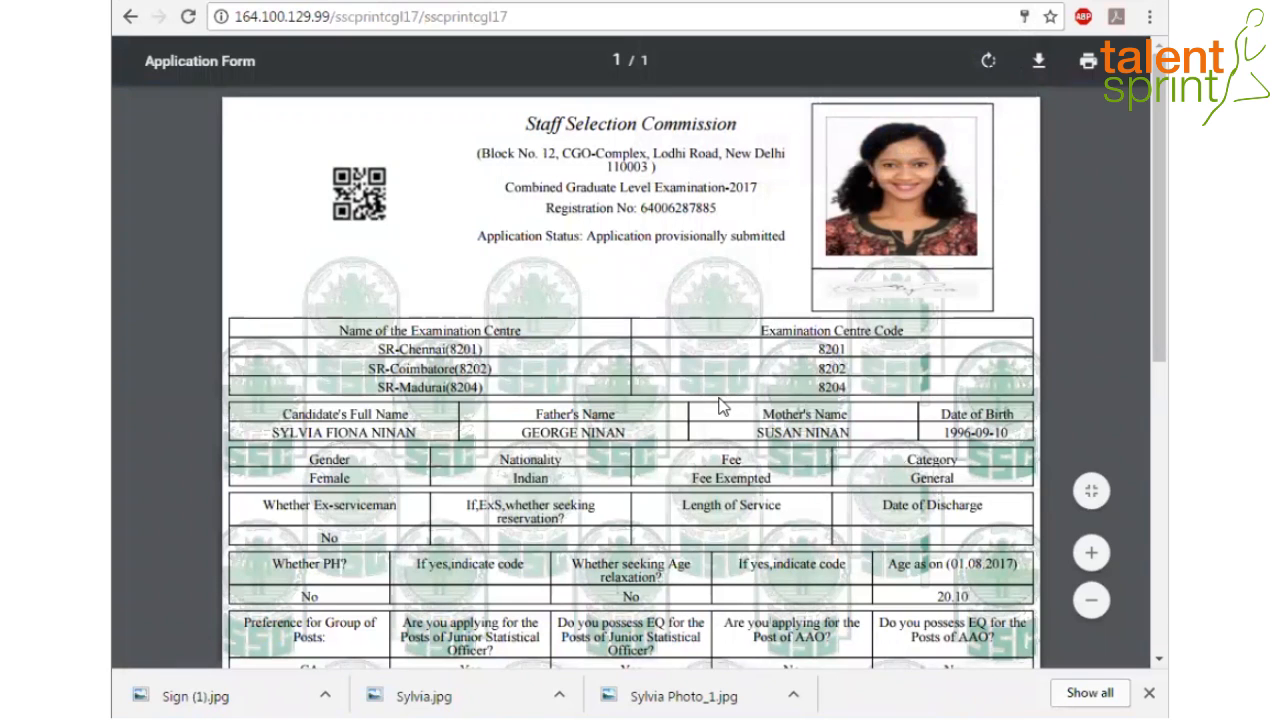
pyautogui.scroll(-5, 749, 432)
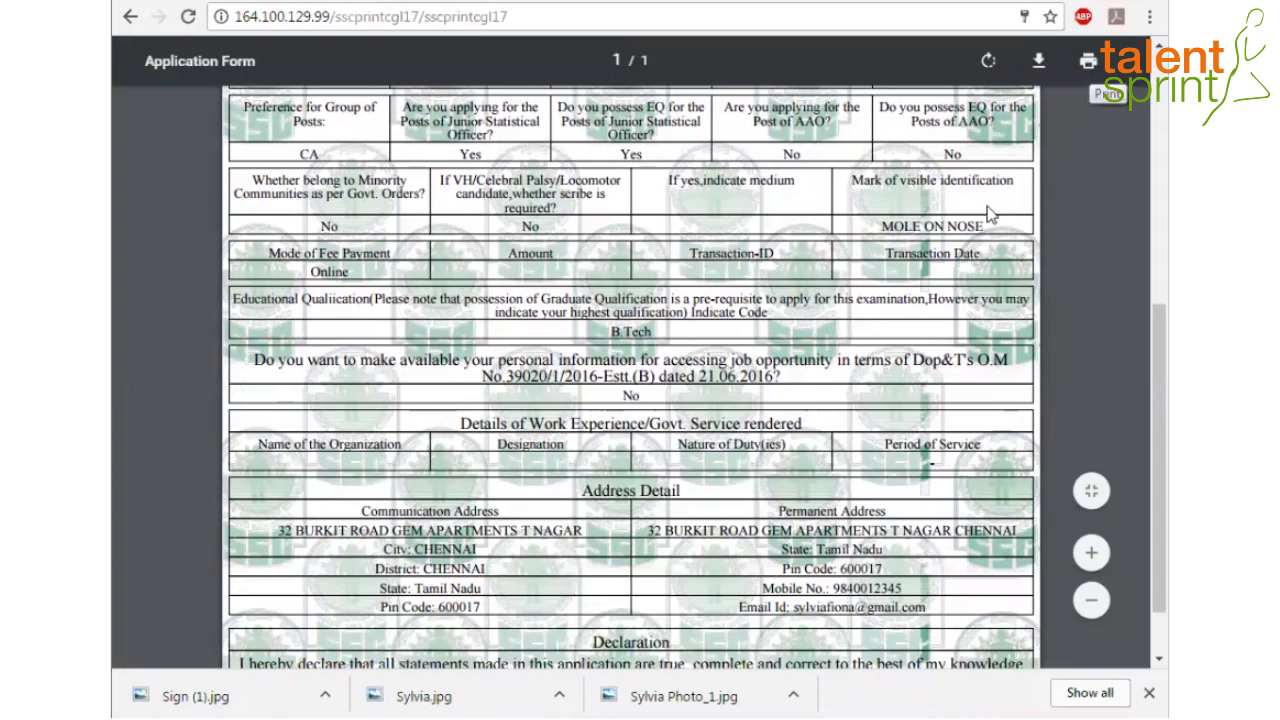
pyautogui.scroll(-1, 990, 230)
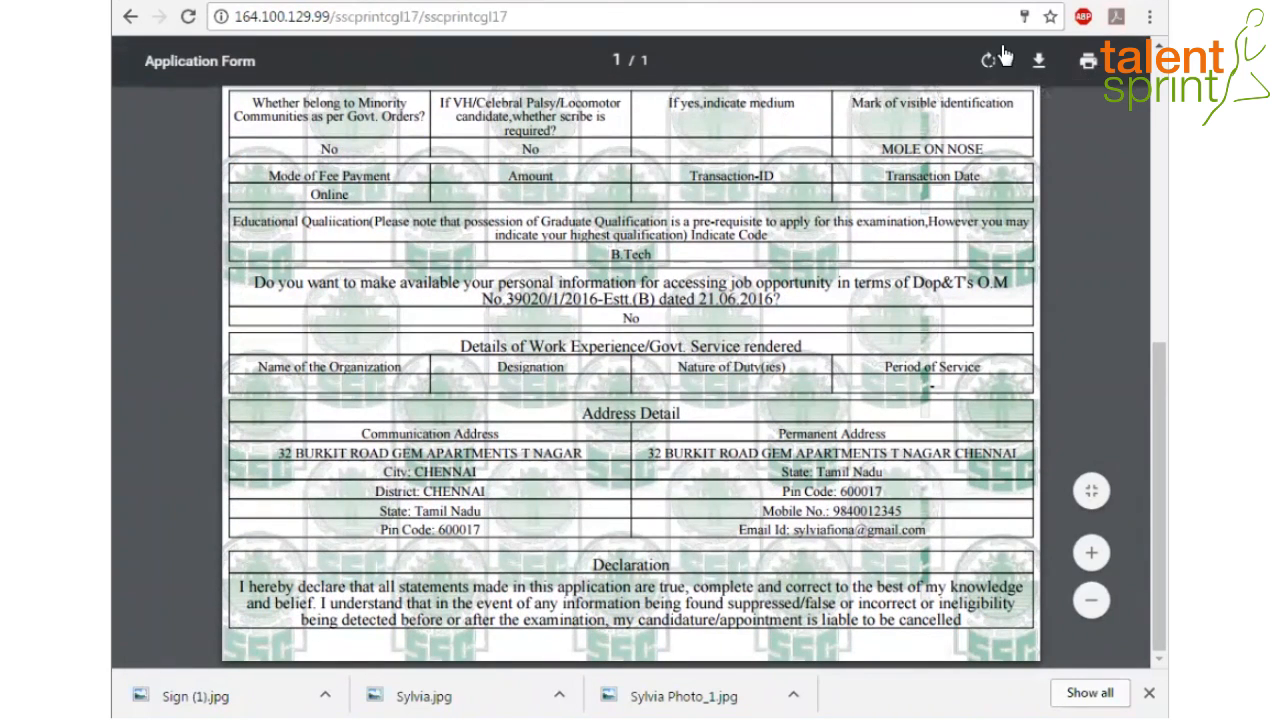
pyautogui.click(131, 17)
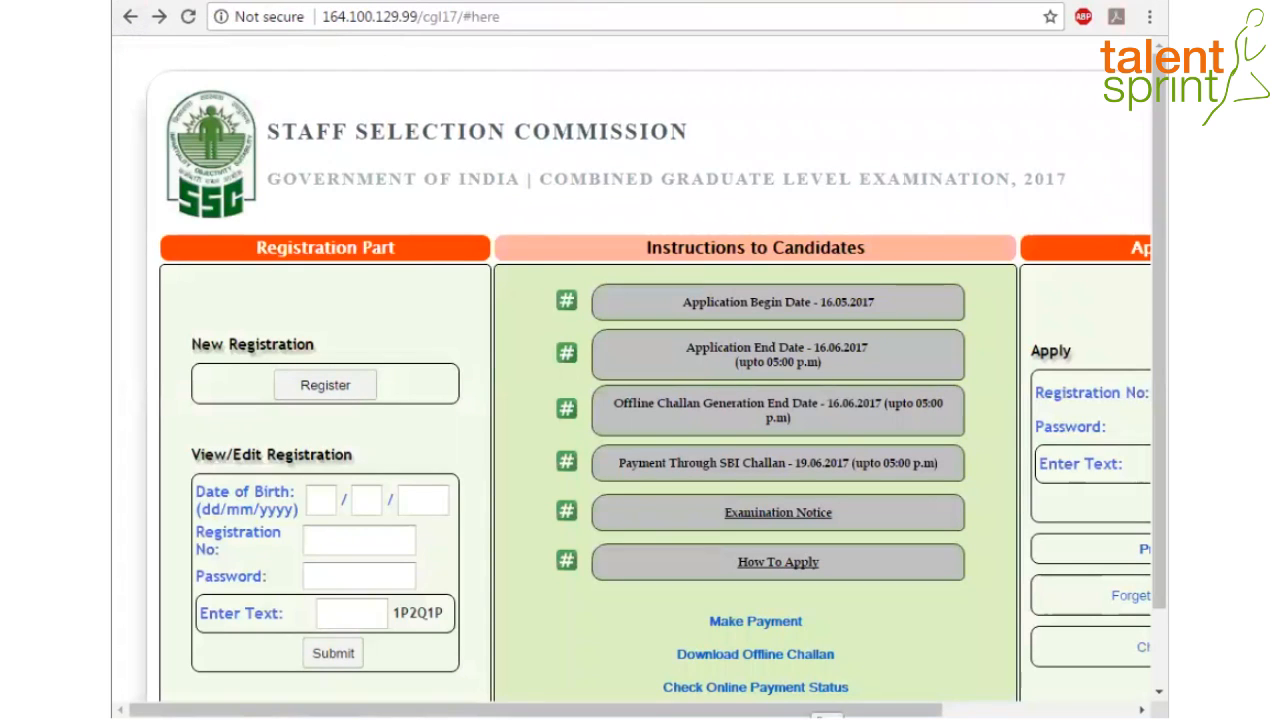
# Run the Make Payment check, see 'You are a Fee exempted Candidate', and go back home
pyautogui.moveTo(790, 710); pyautogui.dragTo(900, 710)
pyautogui.scroll(-1, 822, 591)
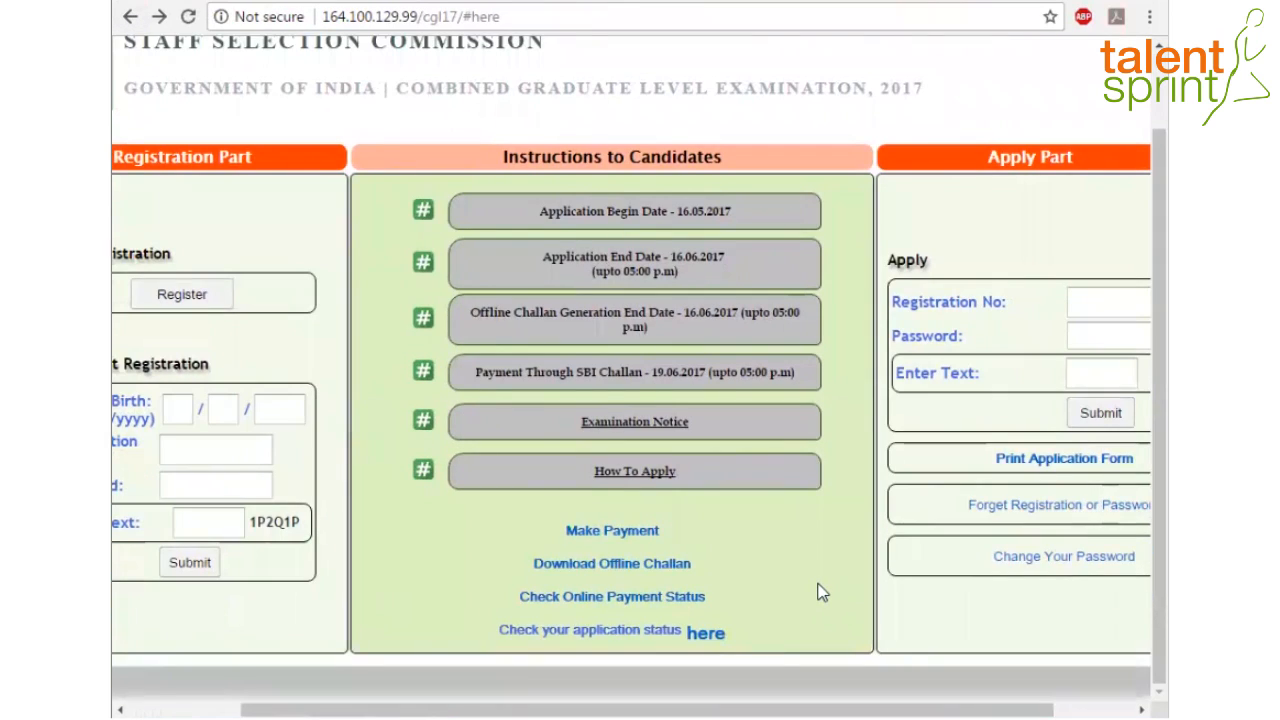
pyautogui.click(628, 531)
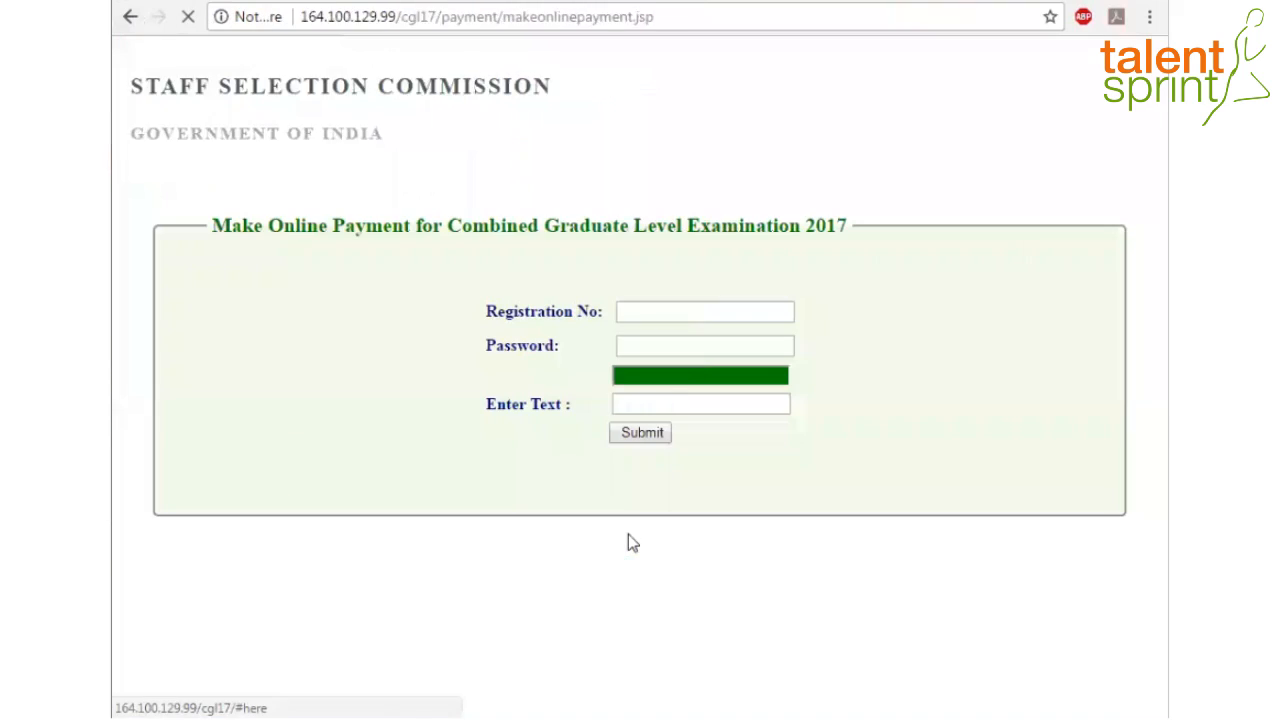
pyautogui.click(650, 311)
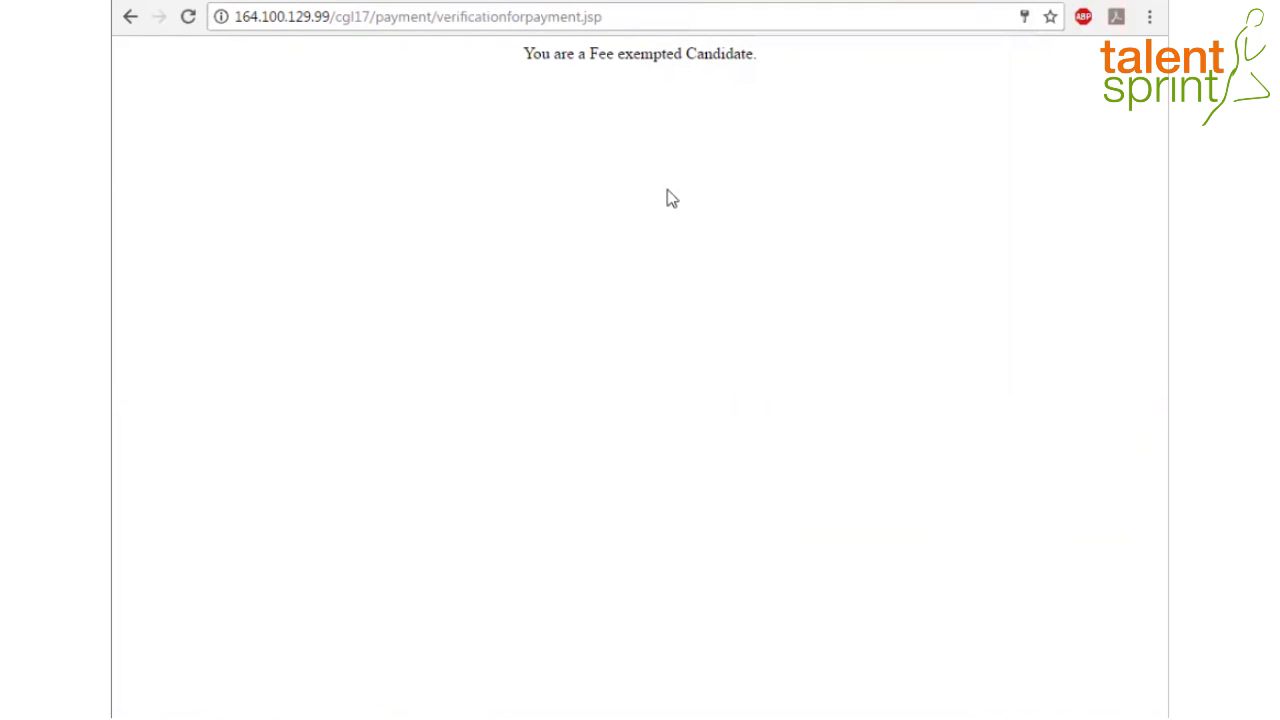
pyautogui.click(131, 18)
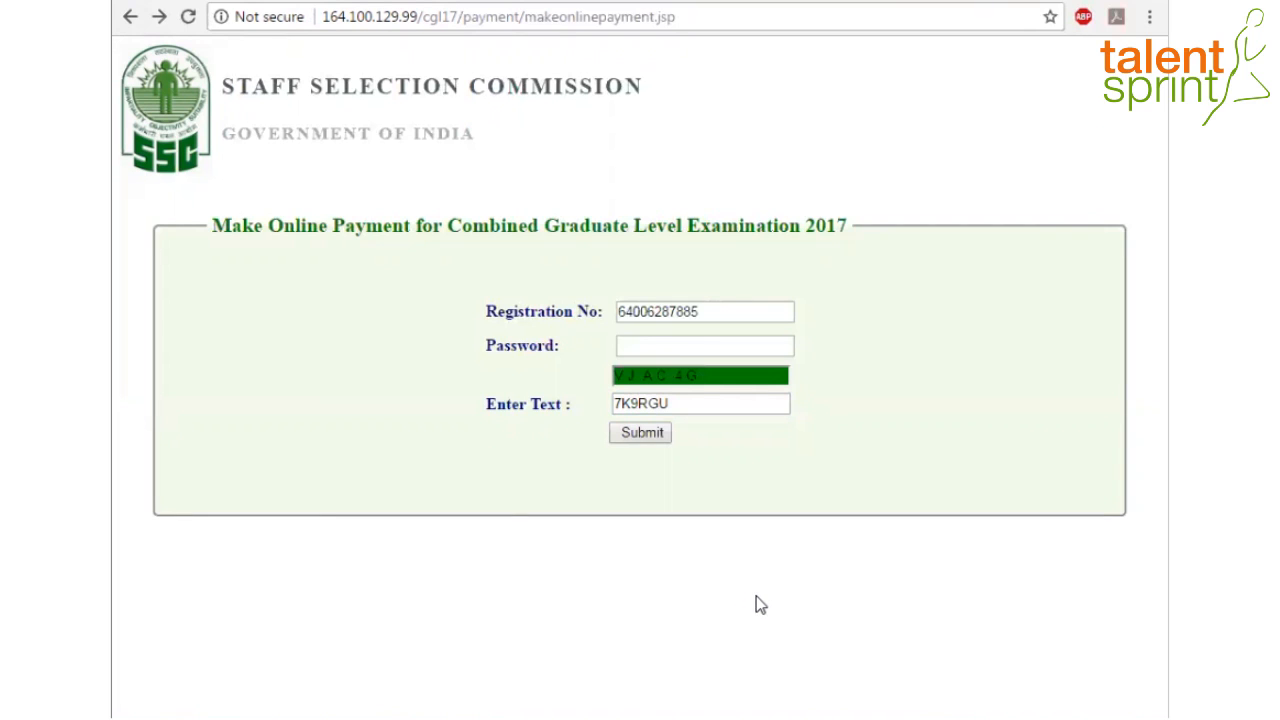
pyautogui.click(130, 17)
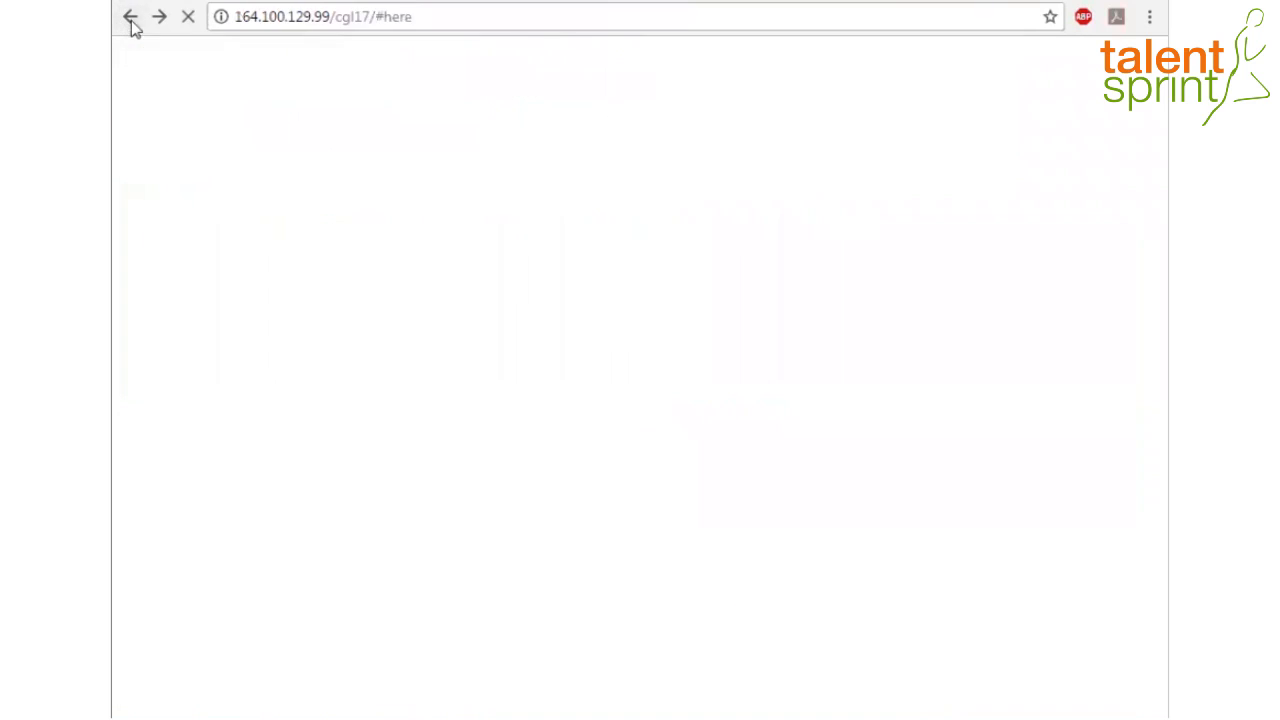
pyautogui.moveTo(862, 712); pyautogui.dragTo(1052, 712)
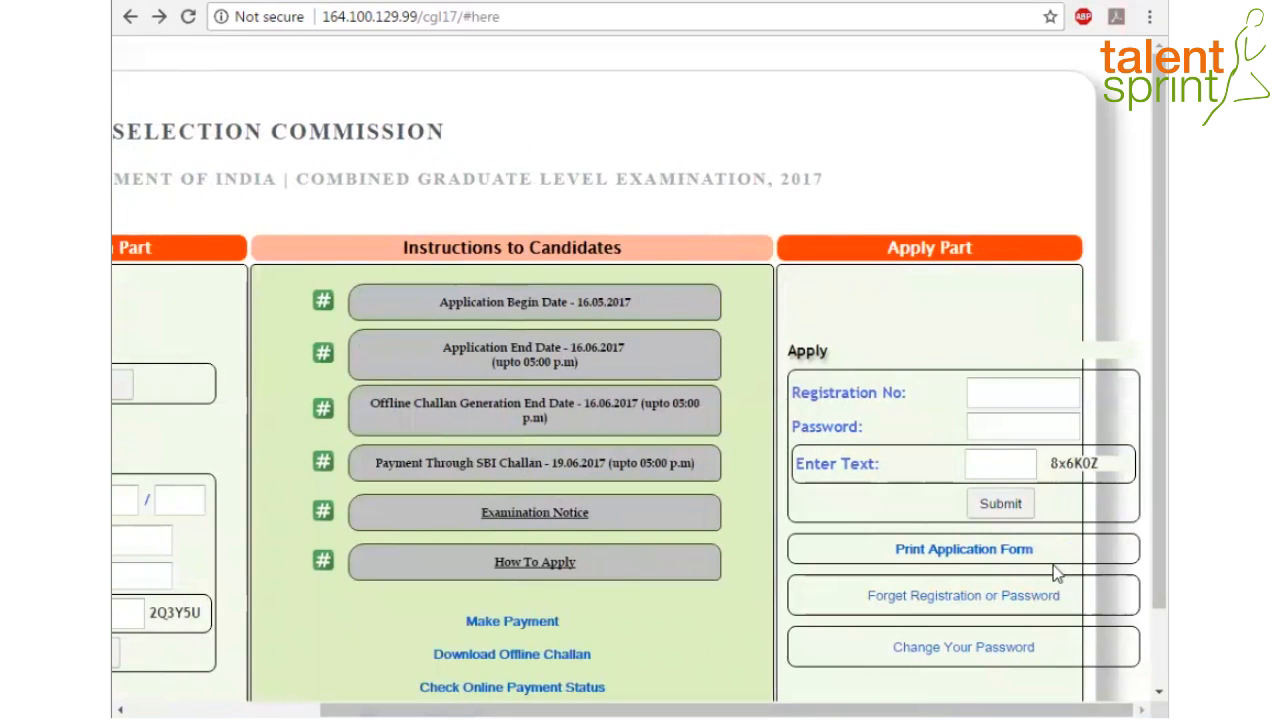